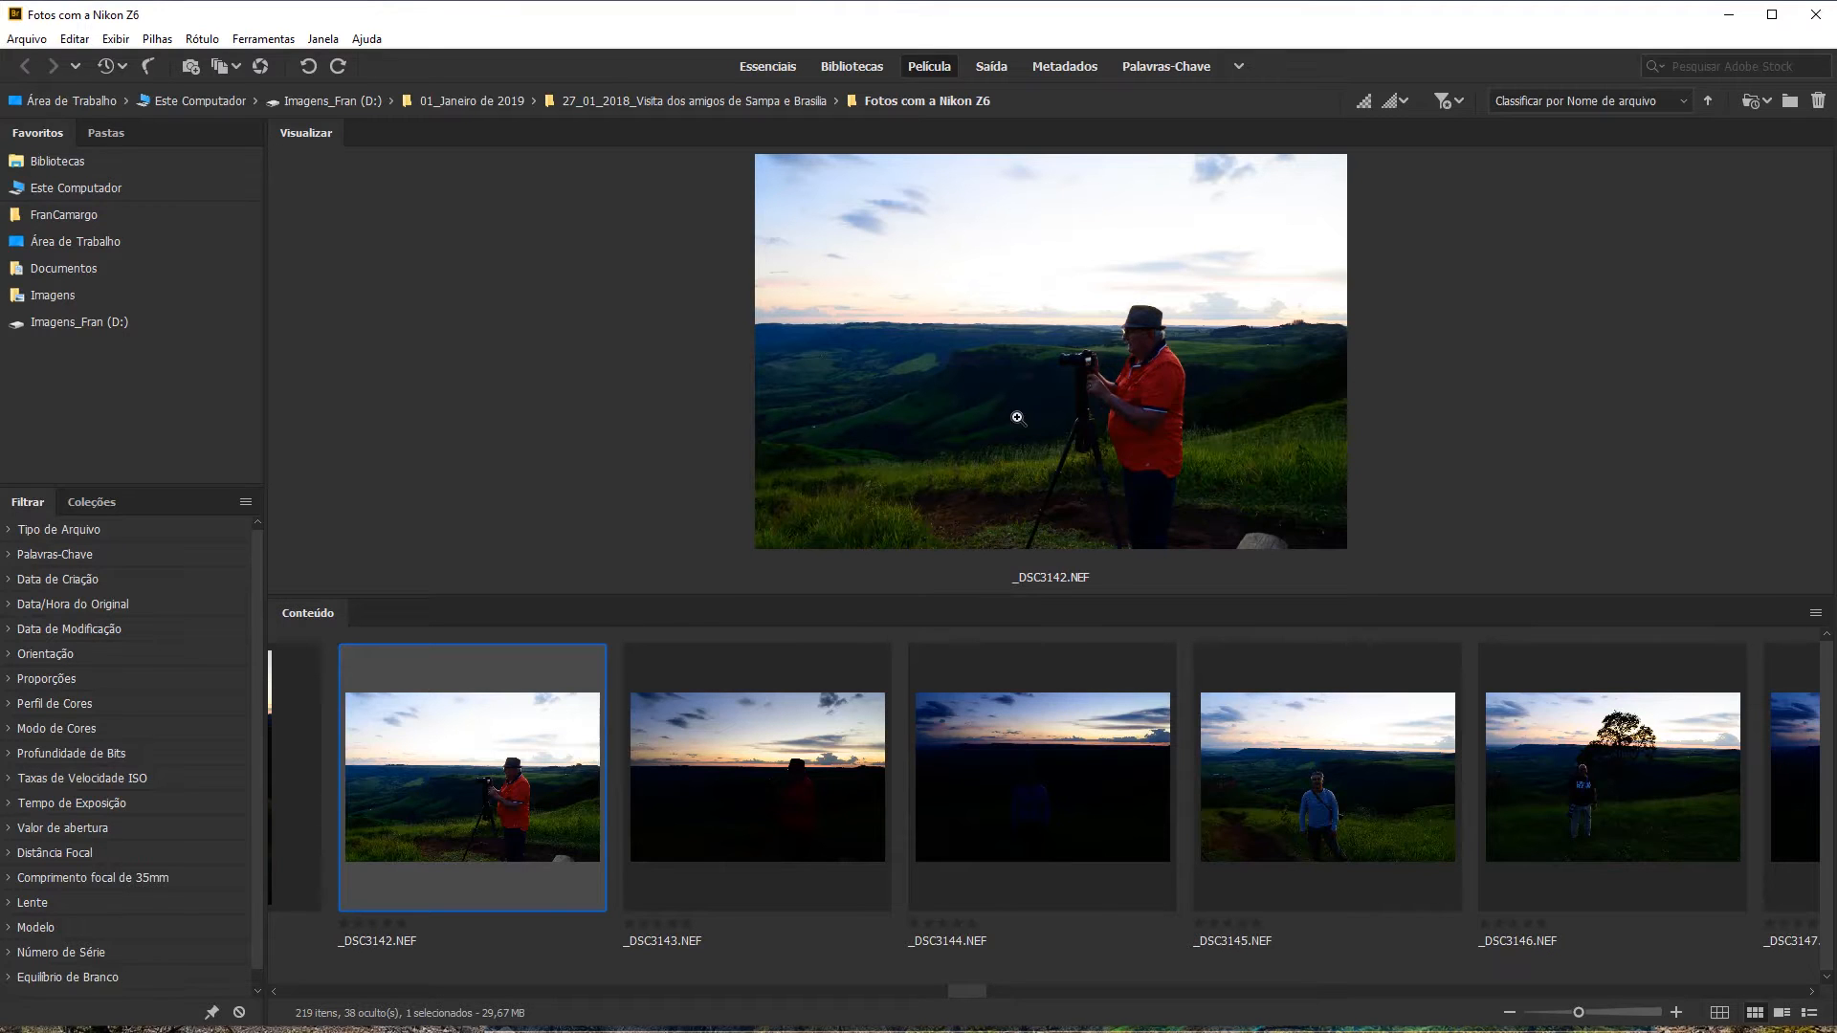
# Step: Try recovering sky and foreground detail in _DSC3142.NEF with Shadows at +50, Highlights at -100 and Whites at -67
pyautogui.press('Right')
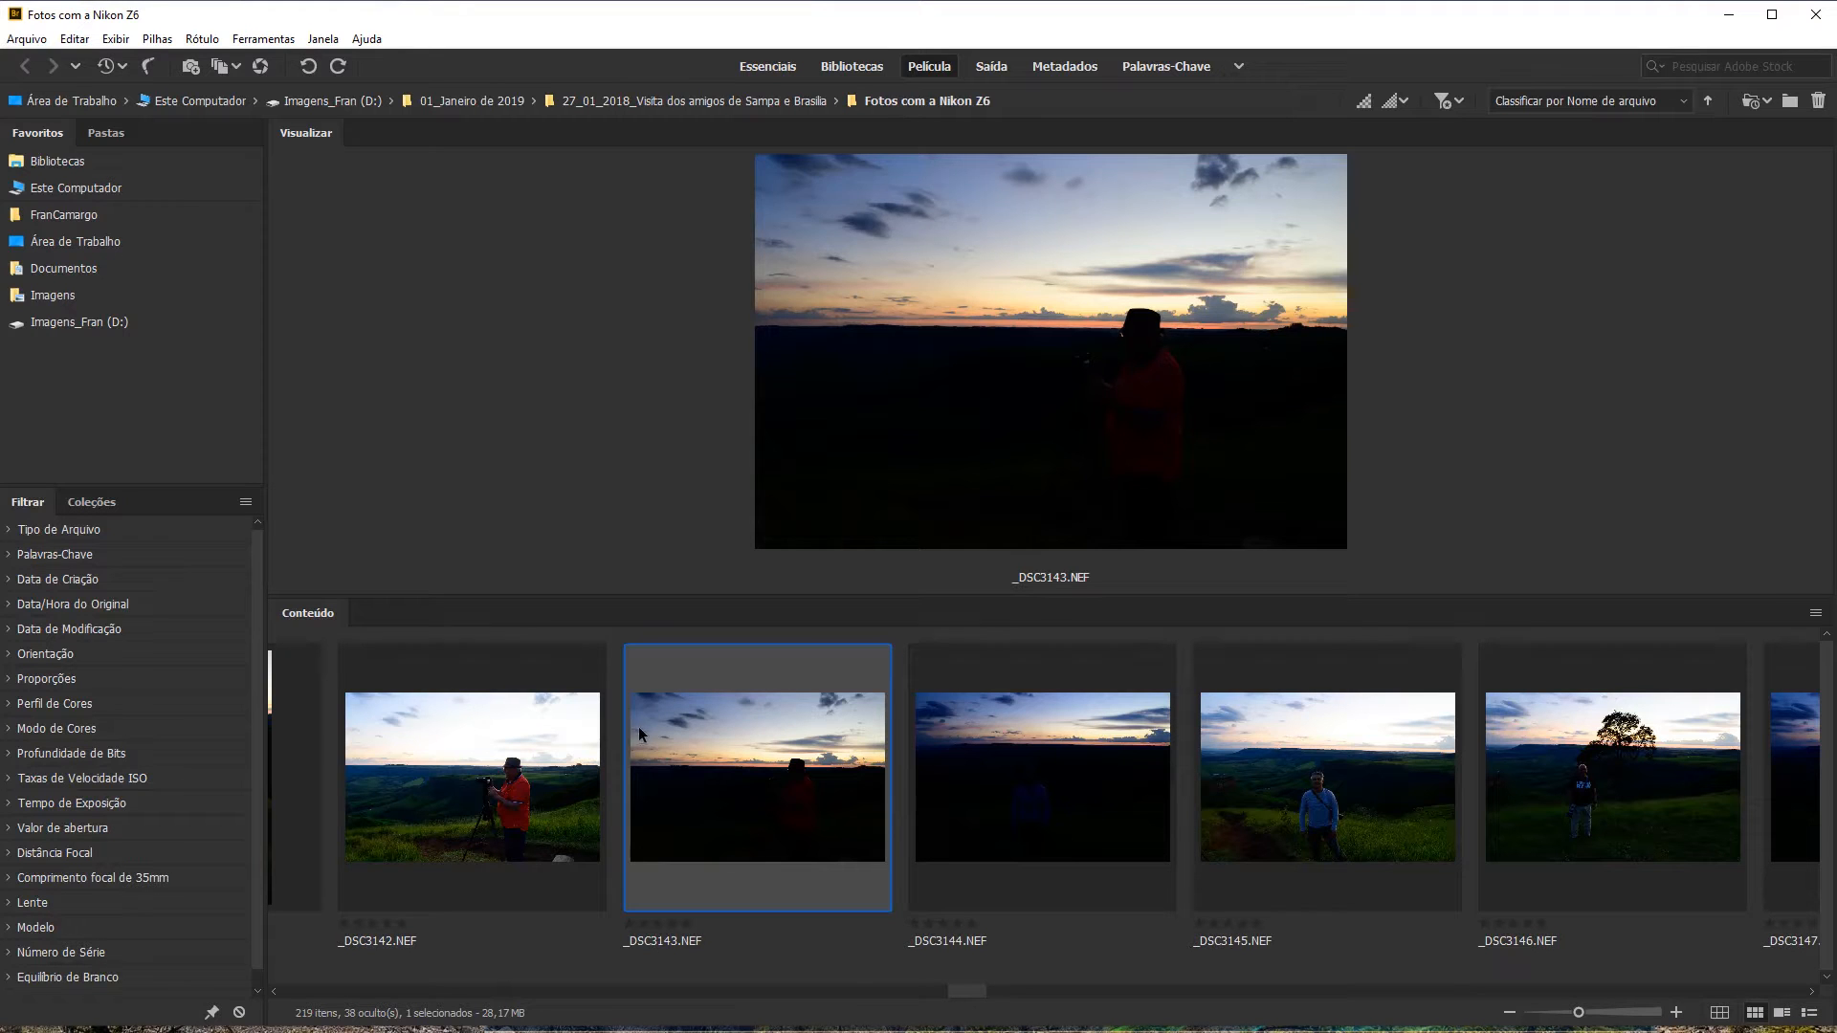
pyautogui.click(580, 765)
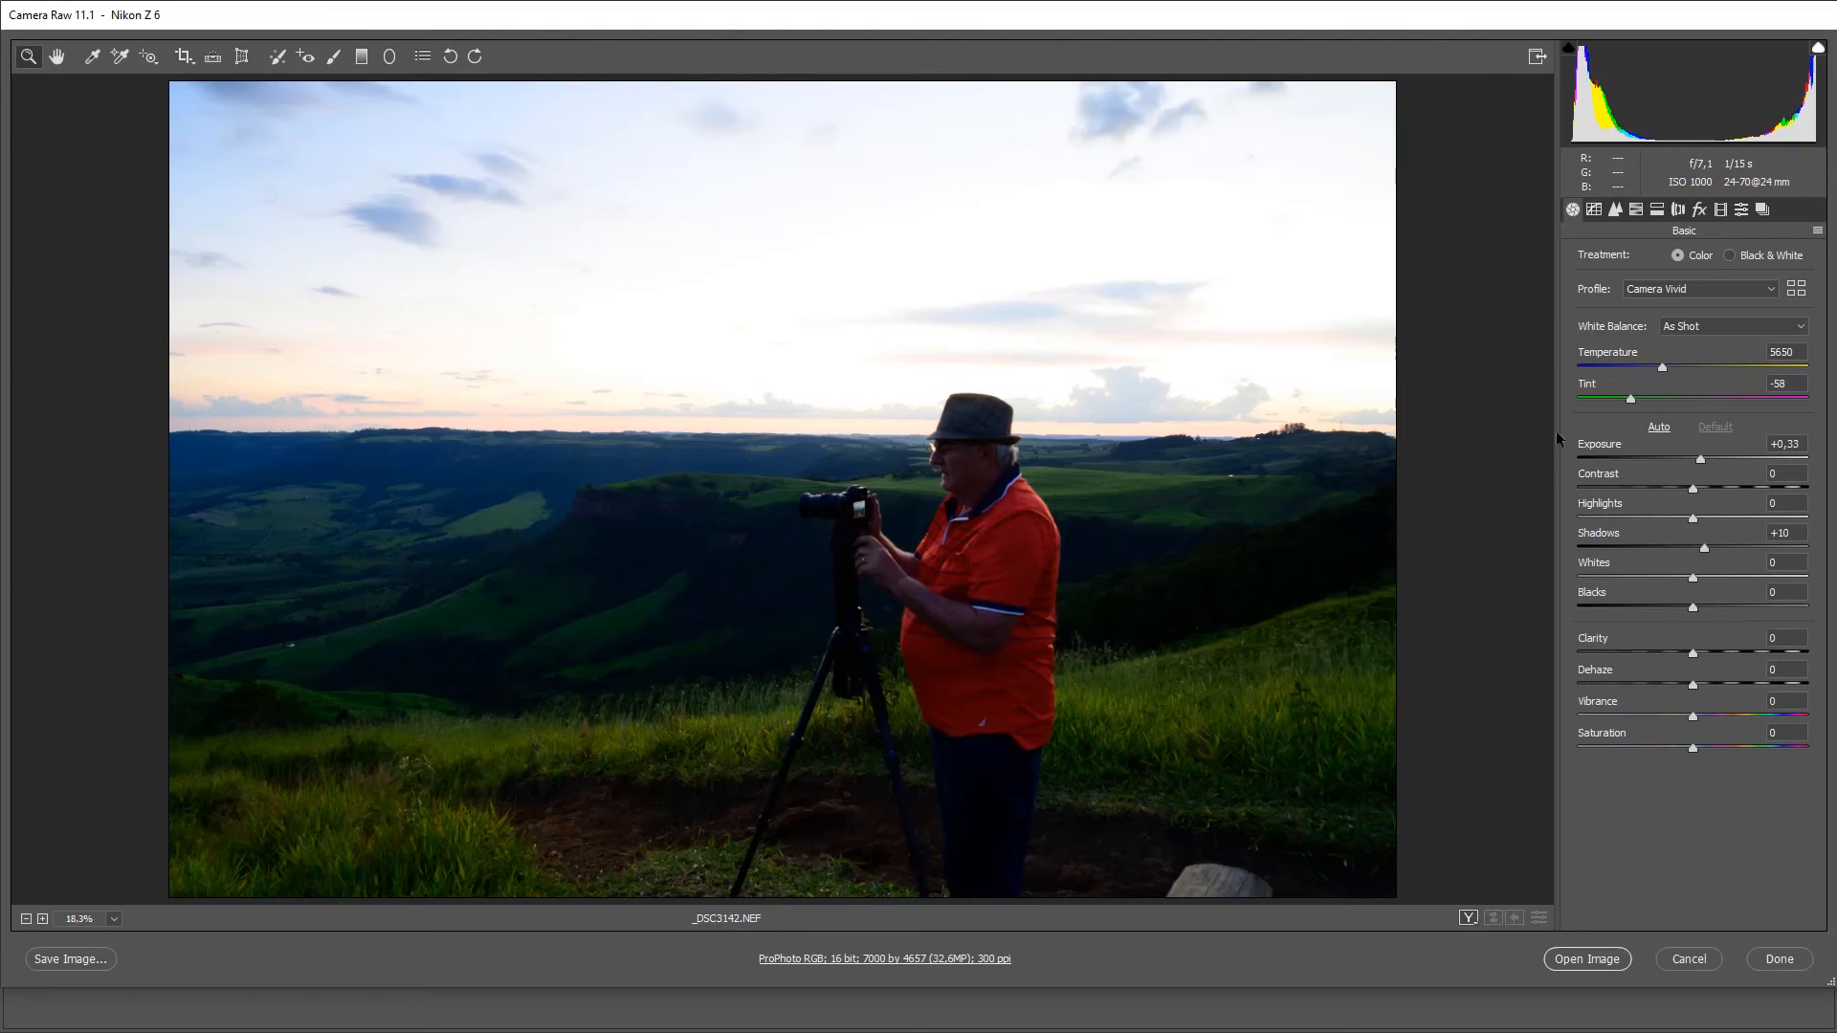
pyautogui.moveTo(1705, 549); pyautogui.dragTo(1754, 536)
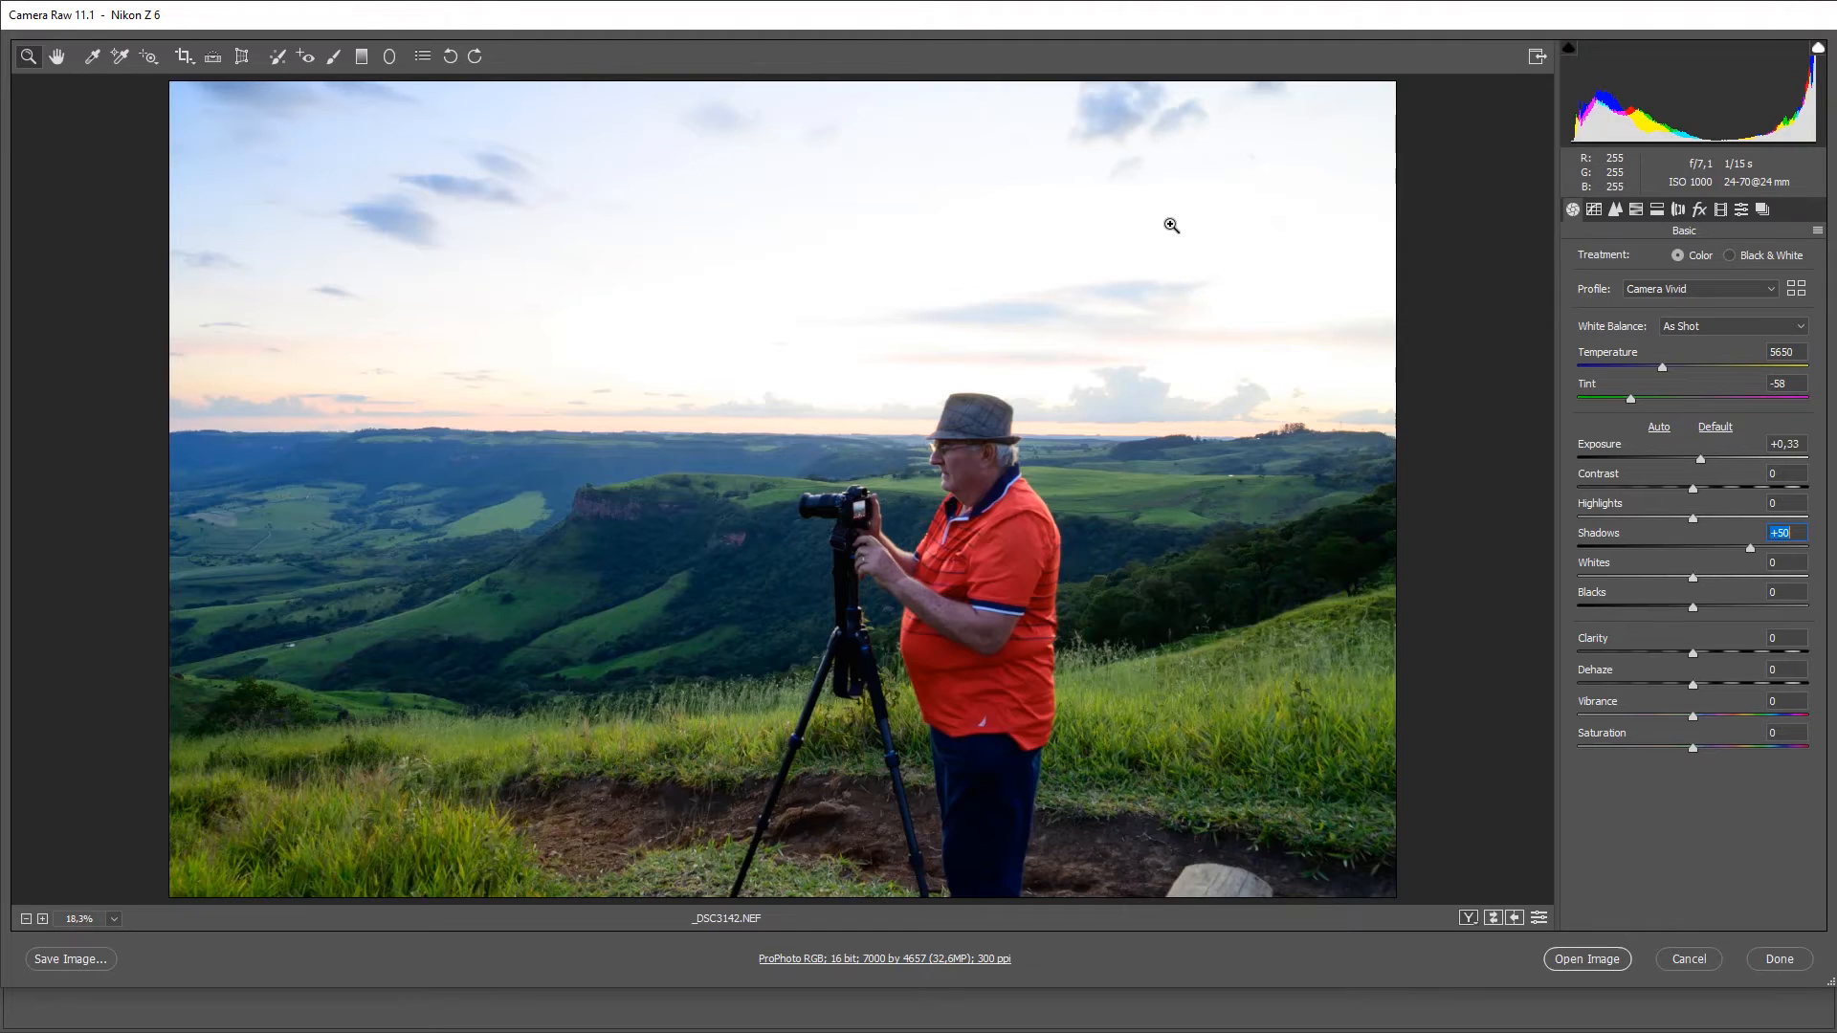
pyautogui.moveTo(1694, 518); pyautogui.dragTo(1571, 520)
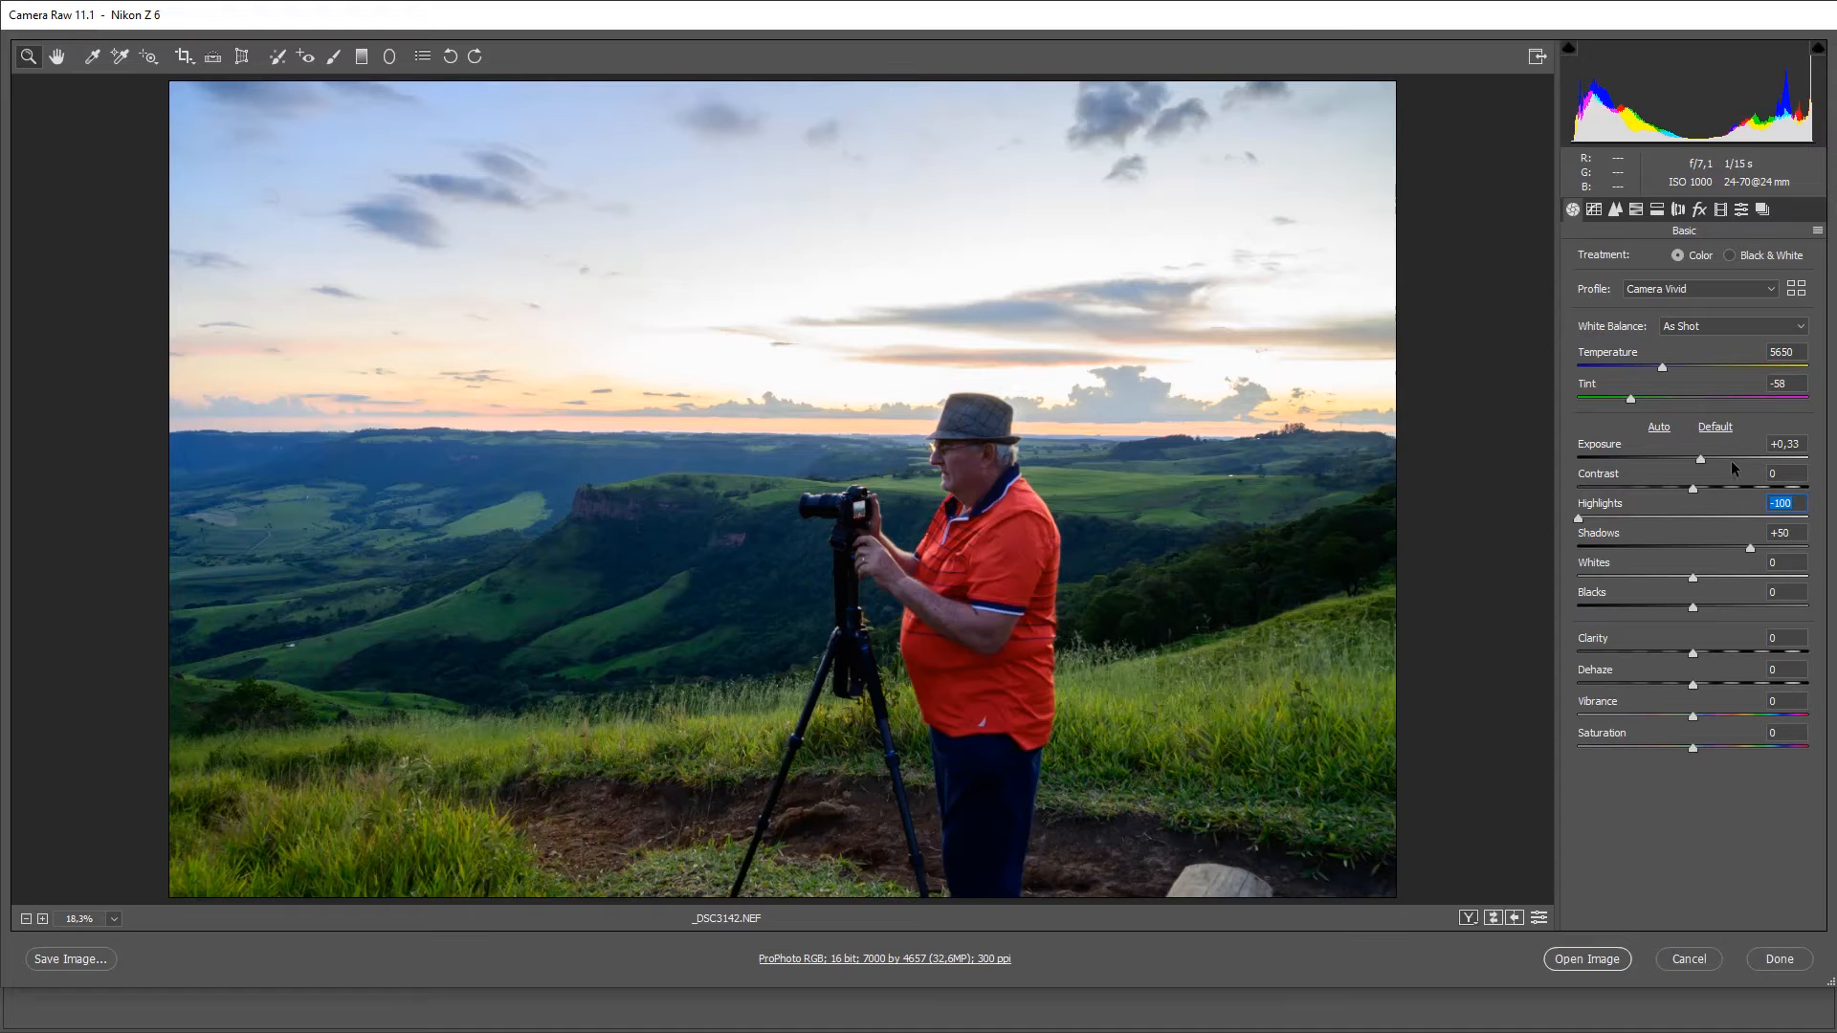
pyautogui.moveTo(1694, 579); pyautogui.dragTo(1616, 577)
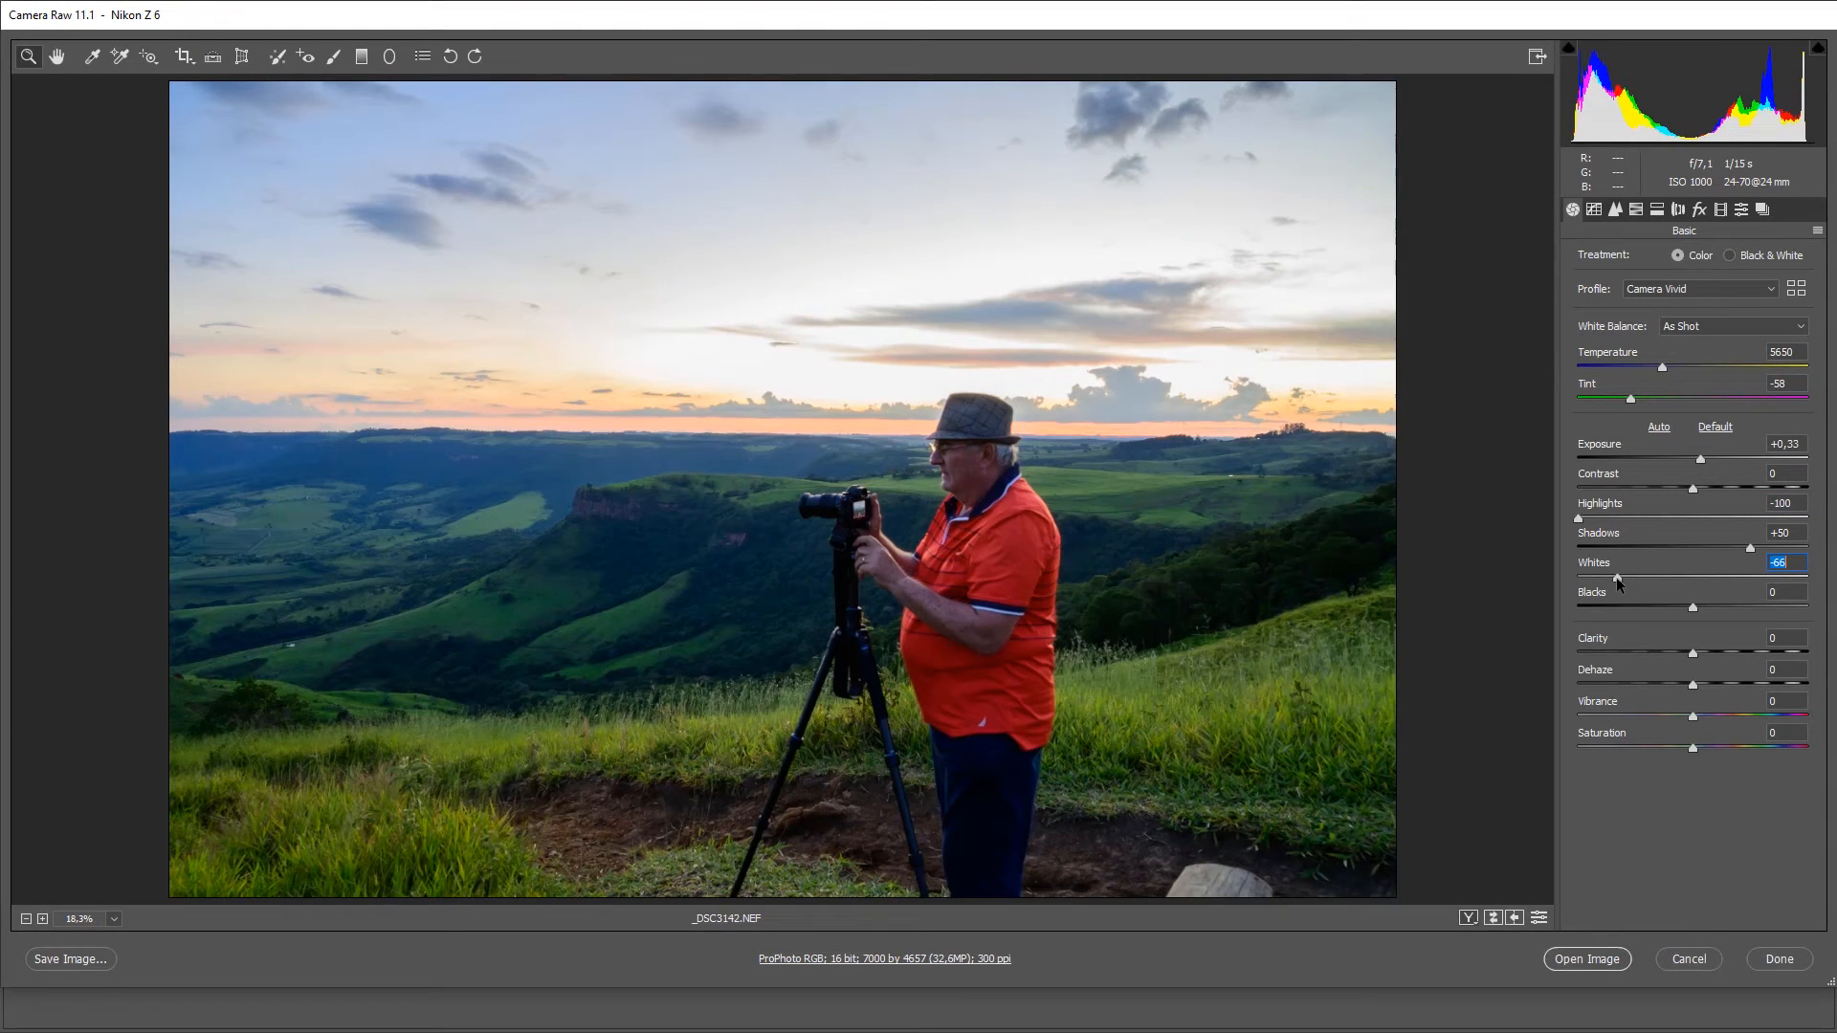
pyautogui.moveTo(824, 329); pyautogui.dragTo(838, 333)
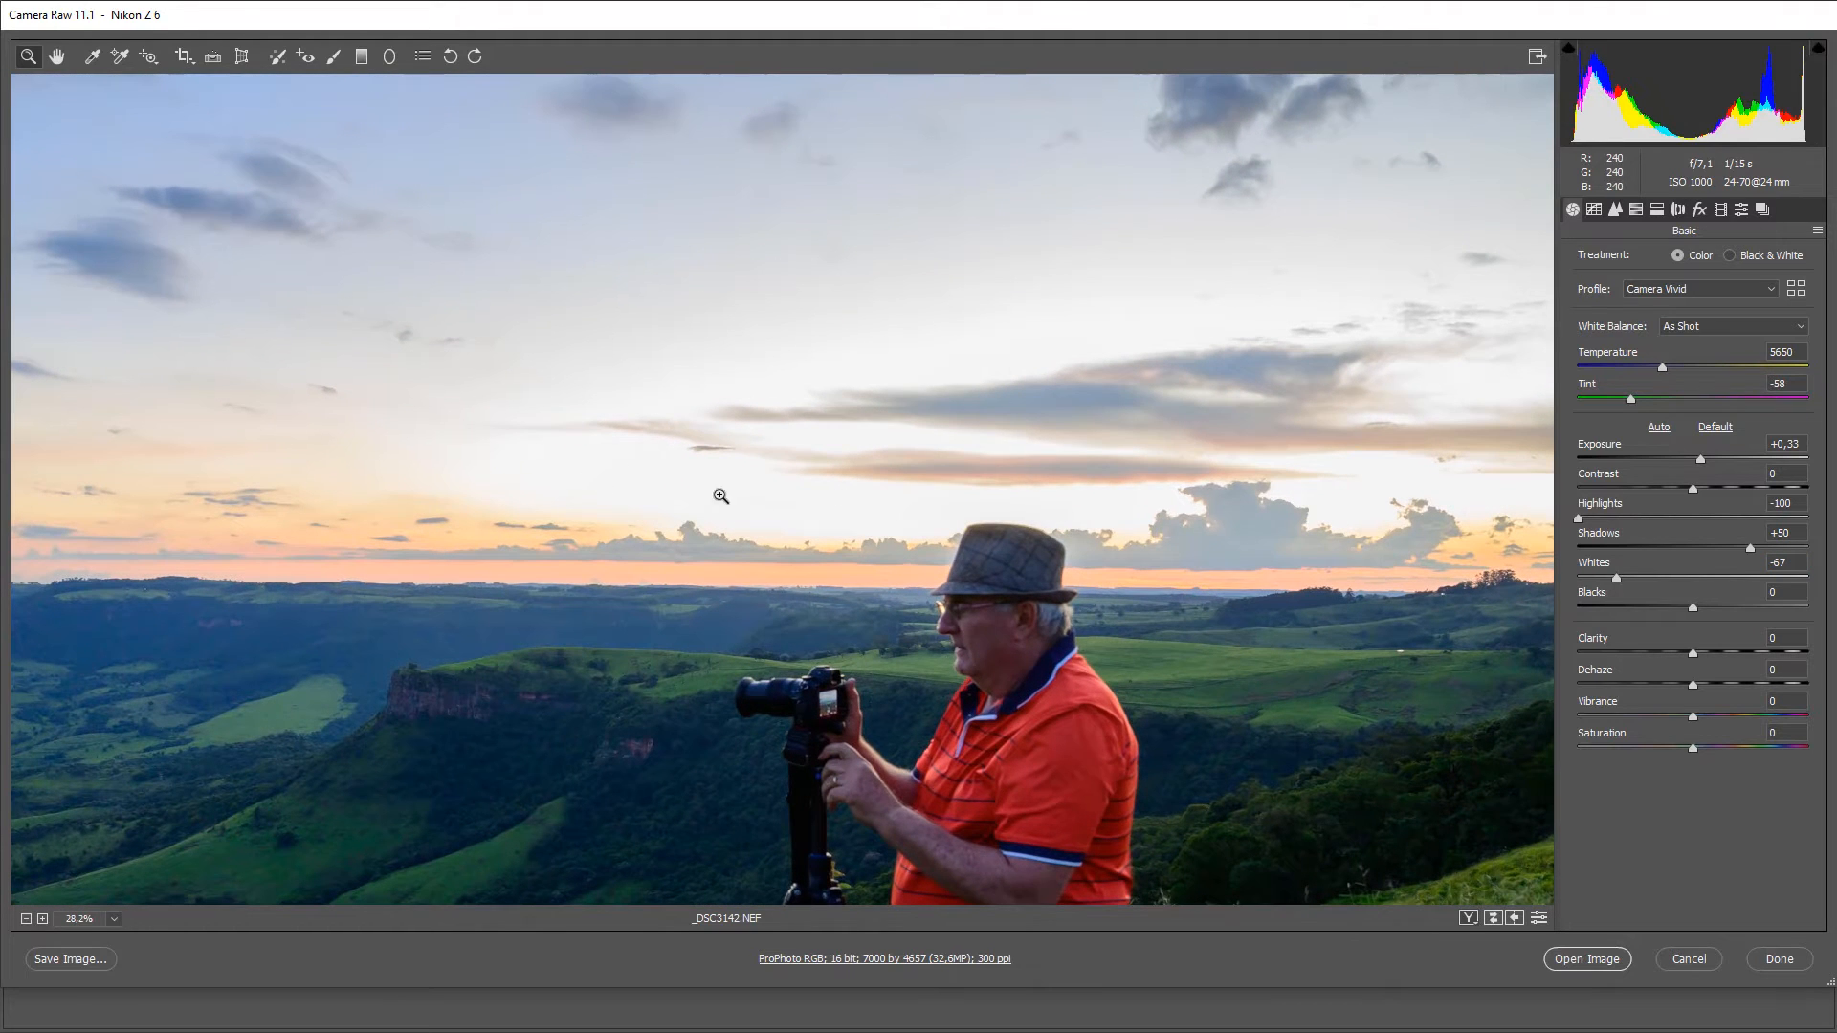
pyautogui.doubleClick(57, 57)
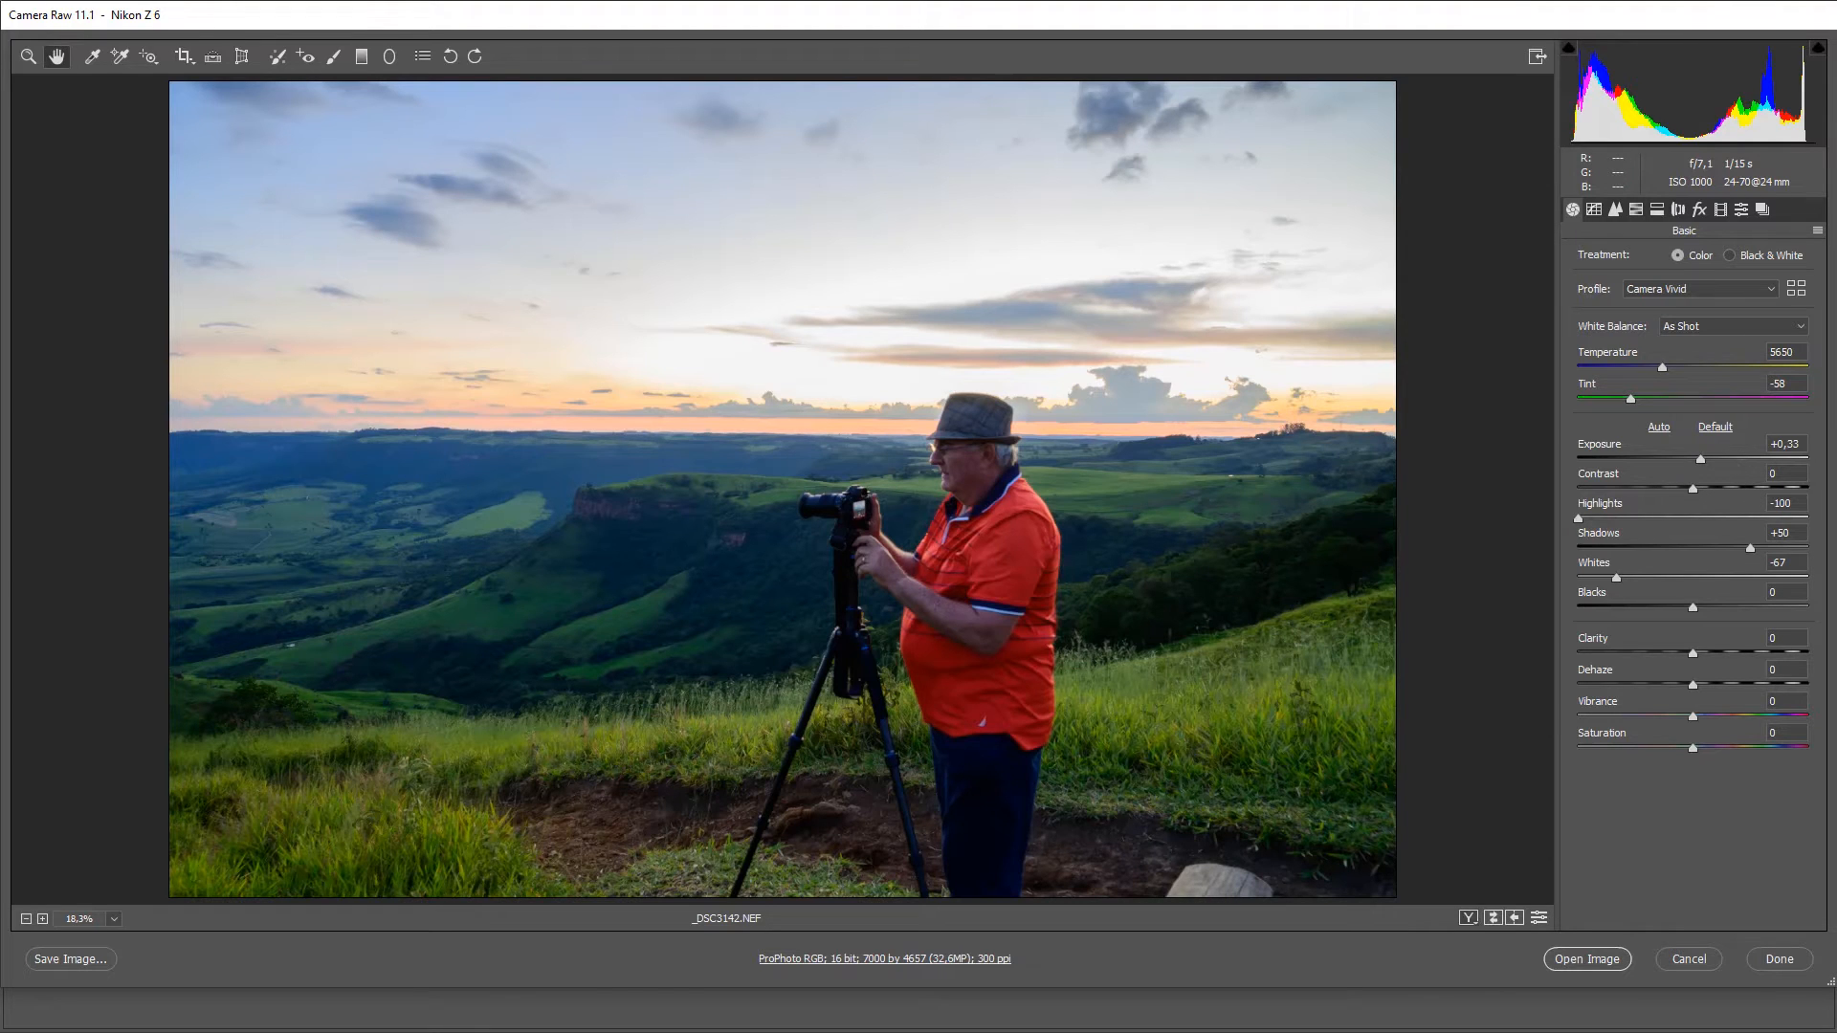
pyautogui.click(1685, 961)
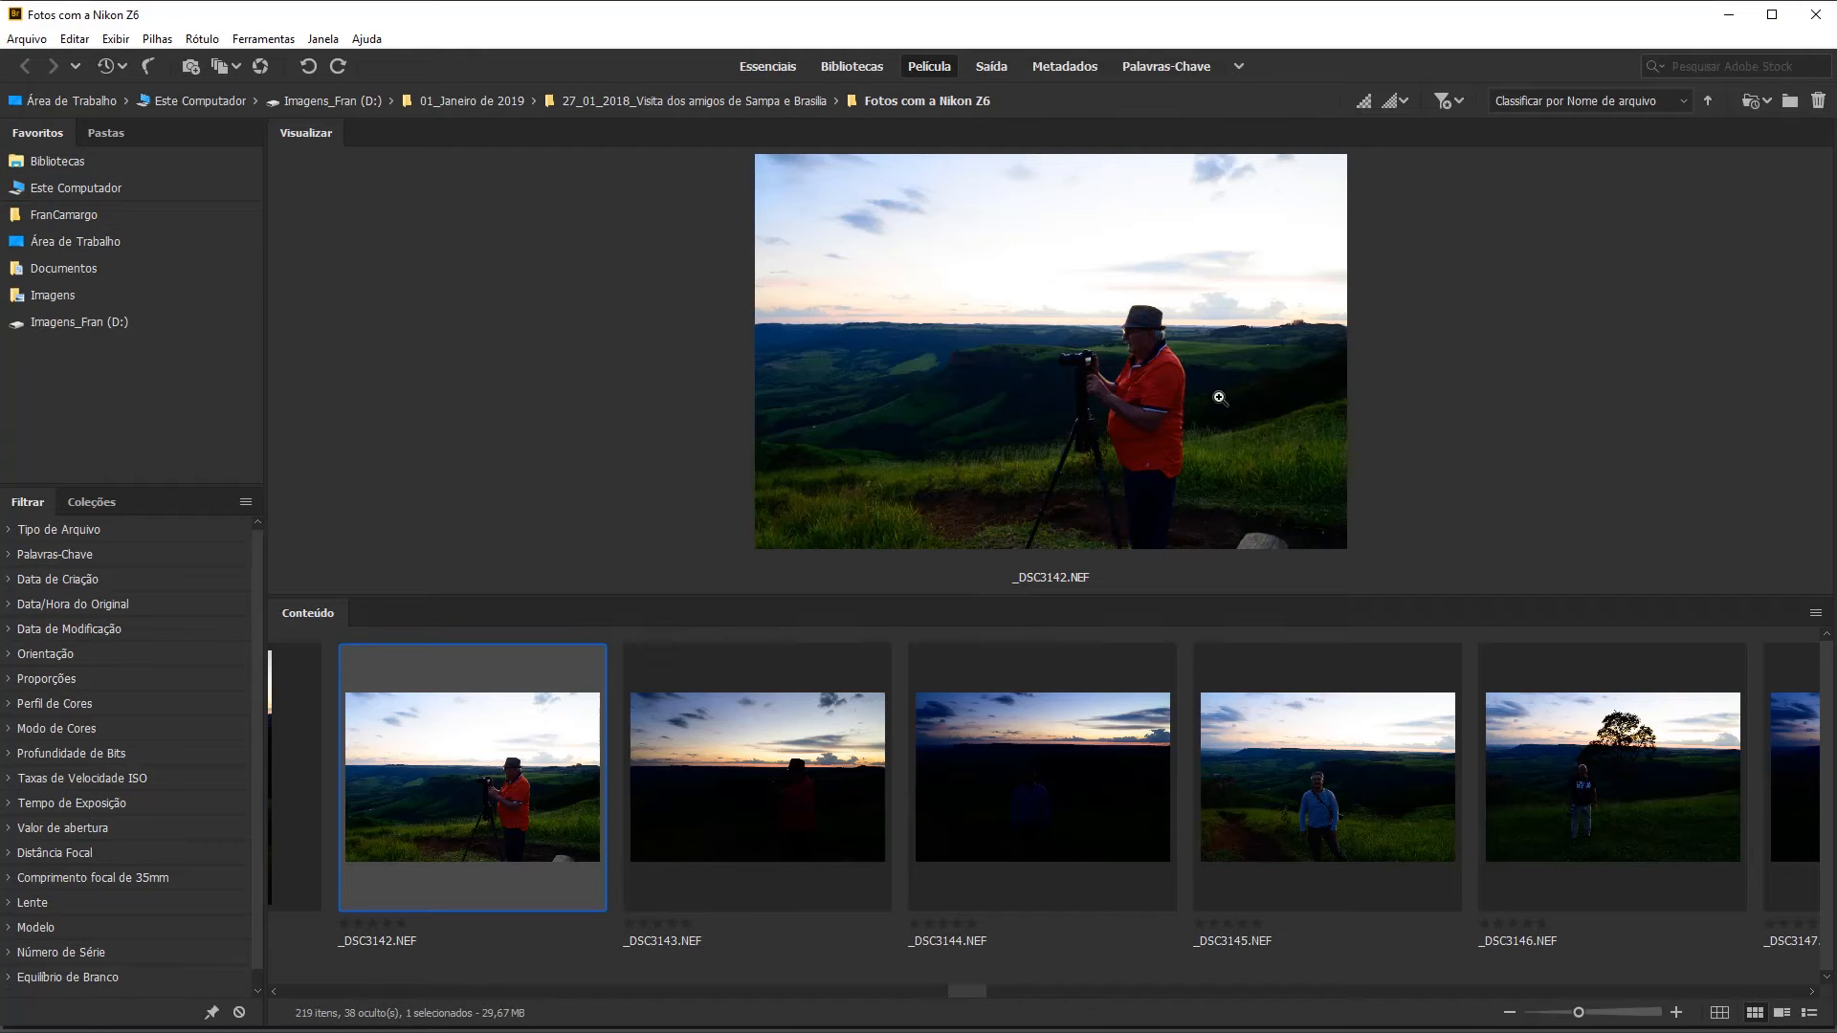
# Step: Select _DSC3142.NEF and _DSC3143.NEF together and open both in Camera Raw
pyautogui.click(788, 763)
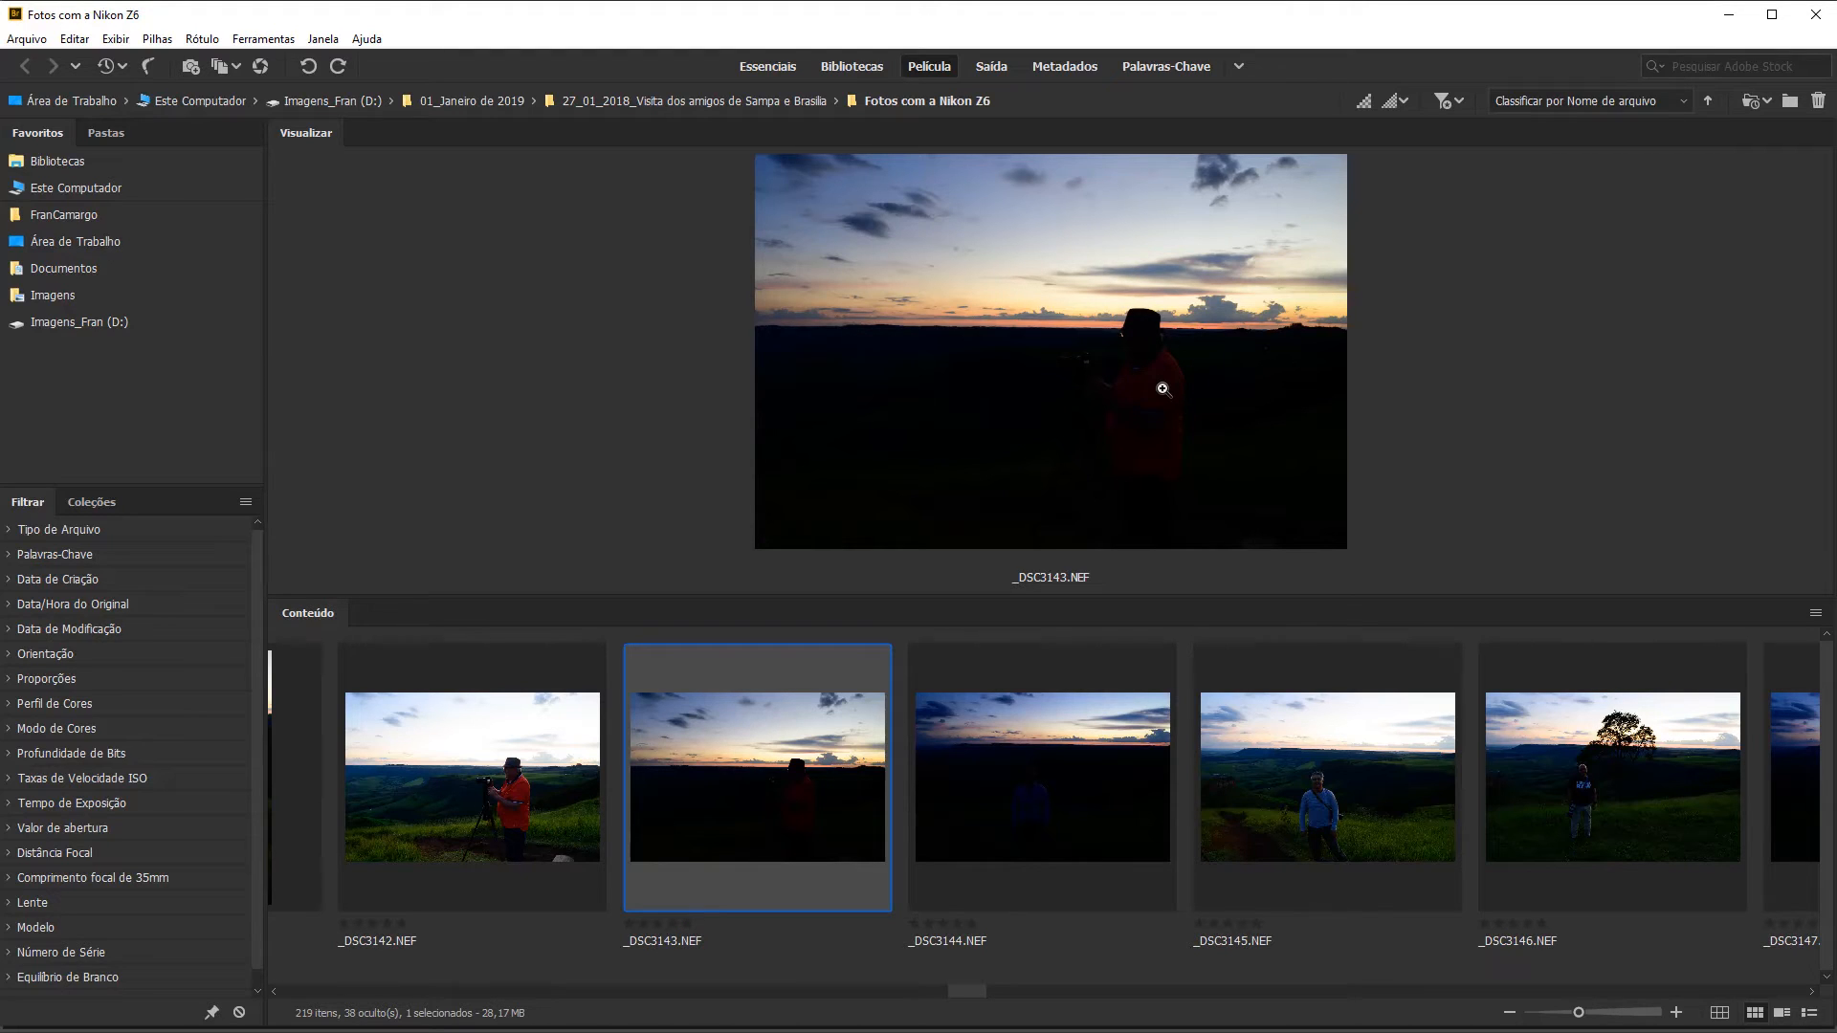
pyautogui.click(445, 815)
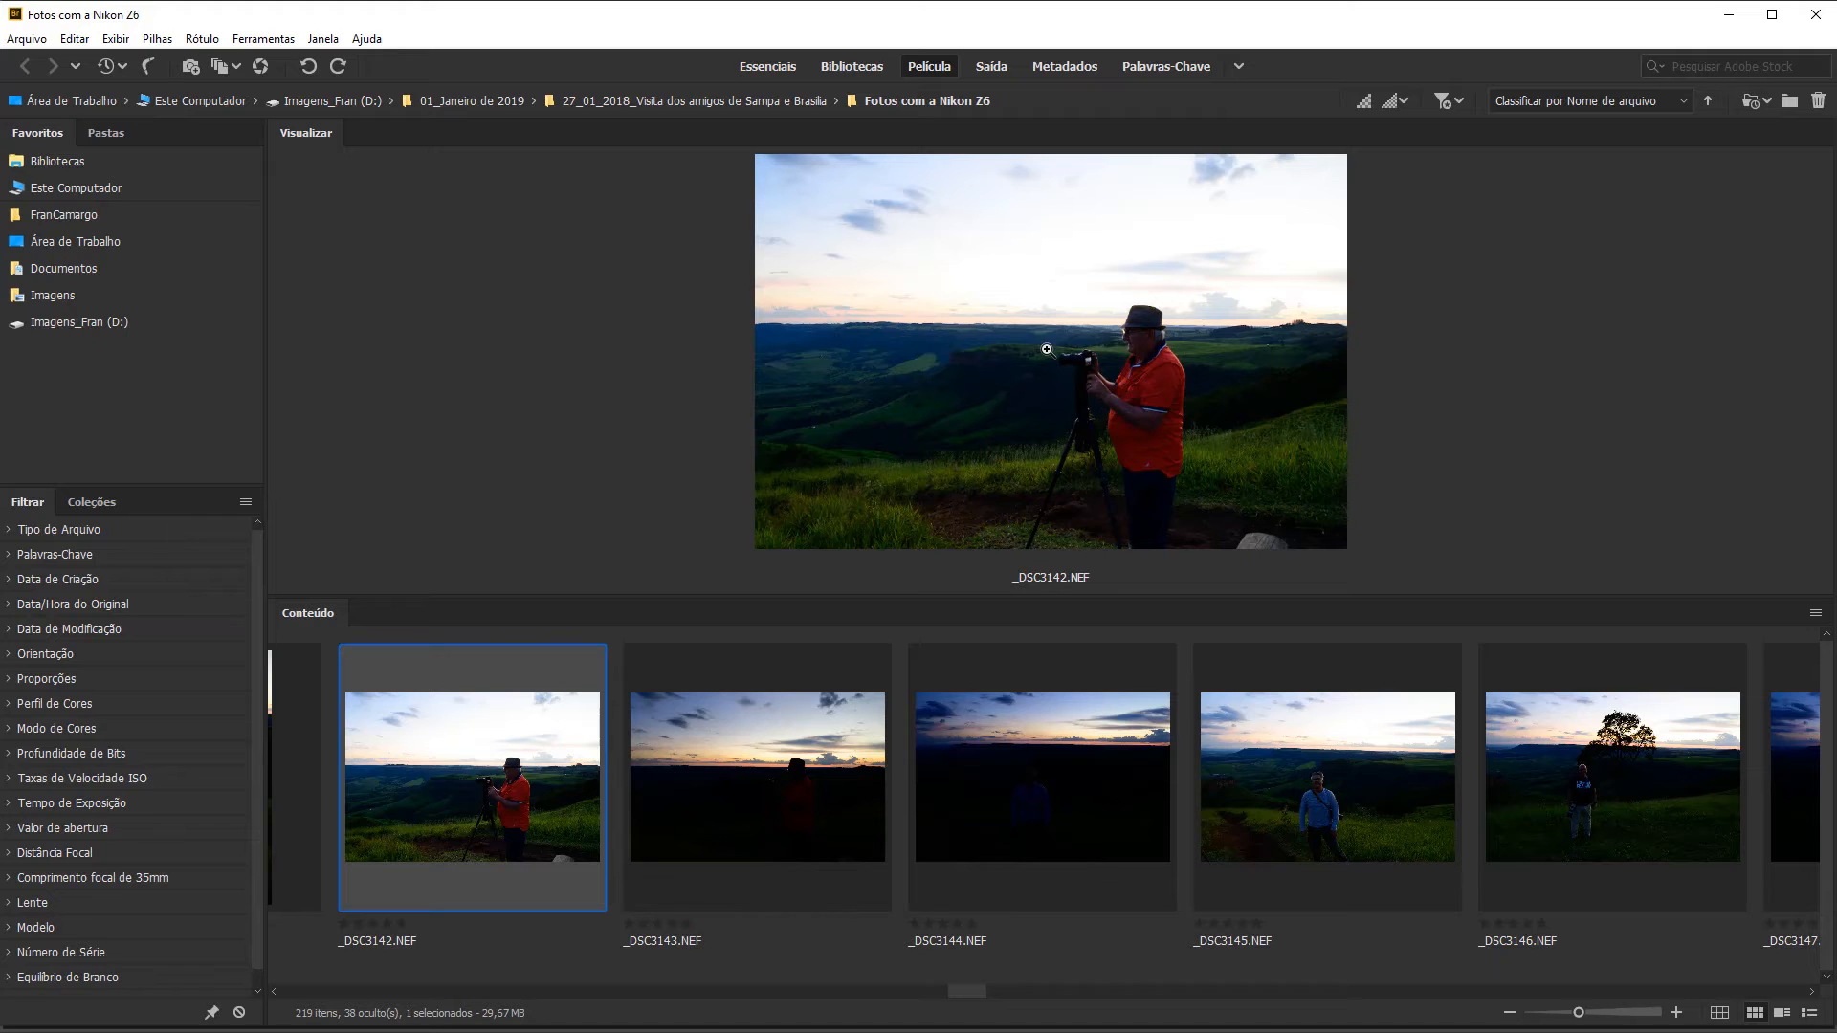
pyautogui.click(739, 756)
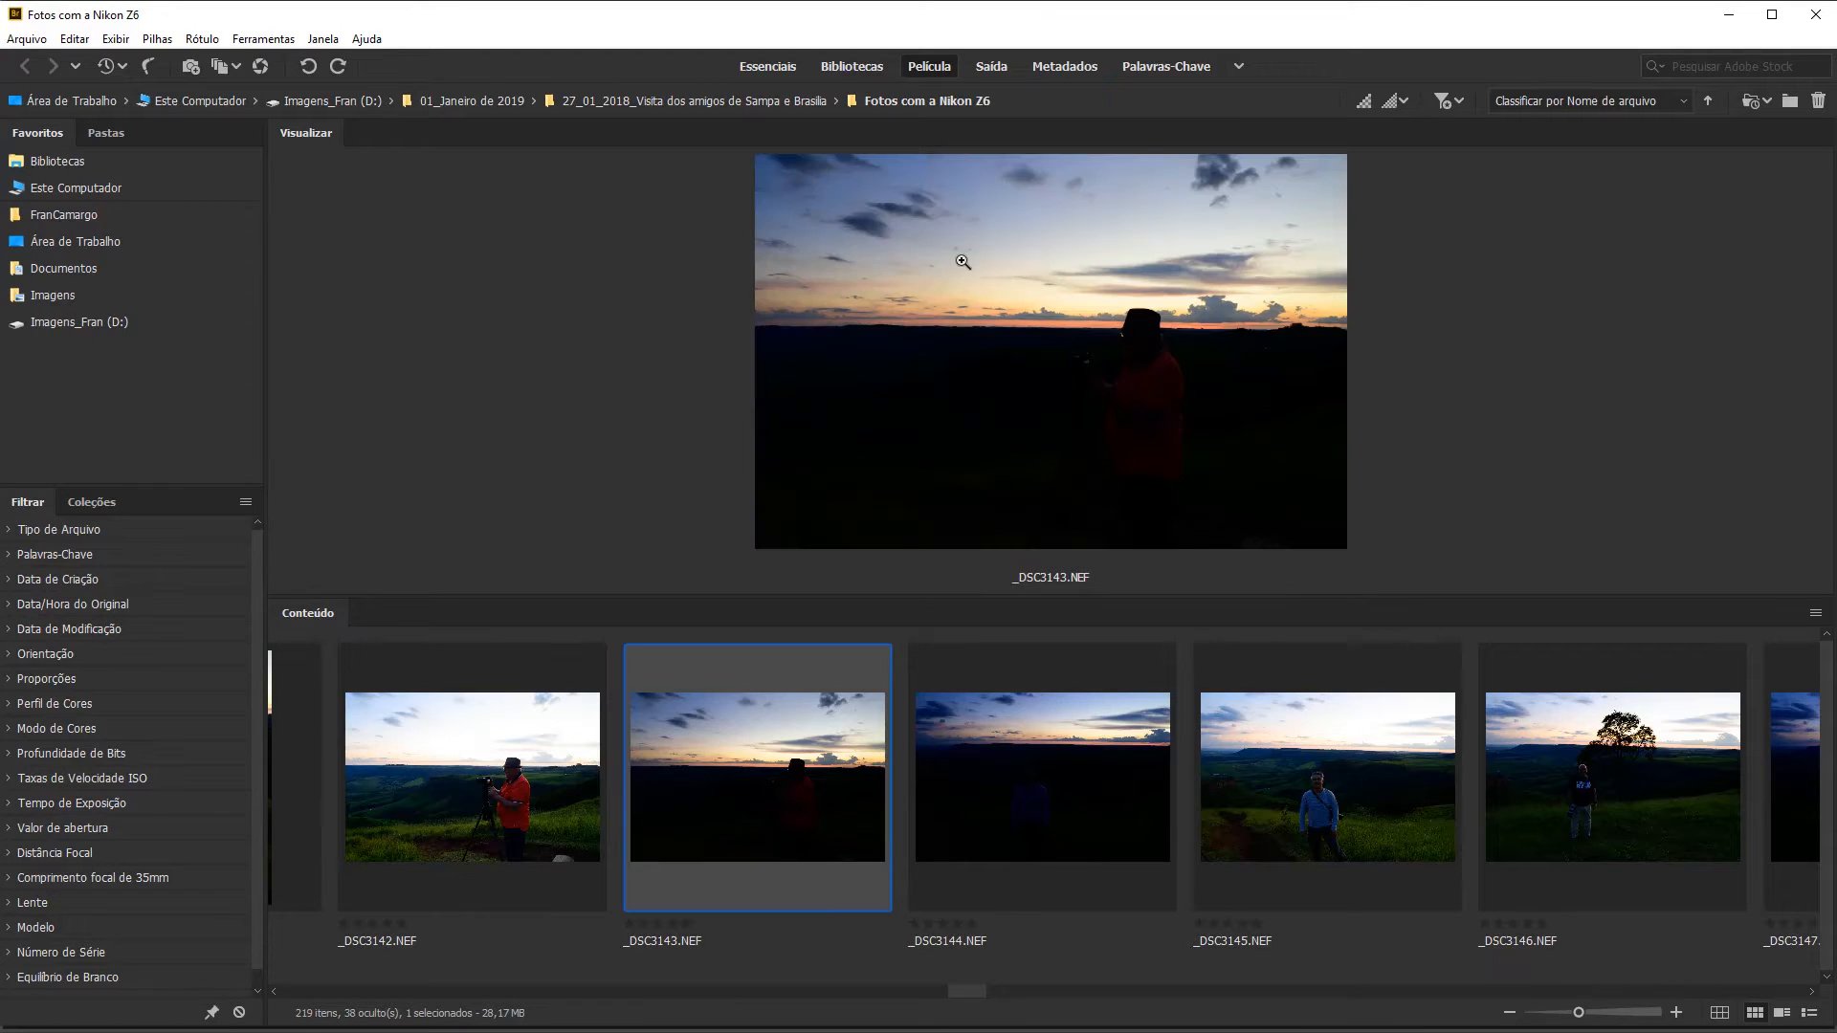
pyautogui.click(493, 777)
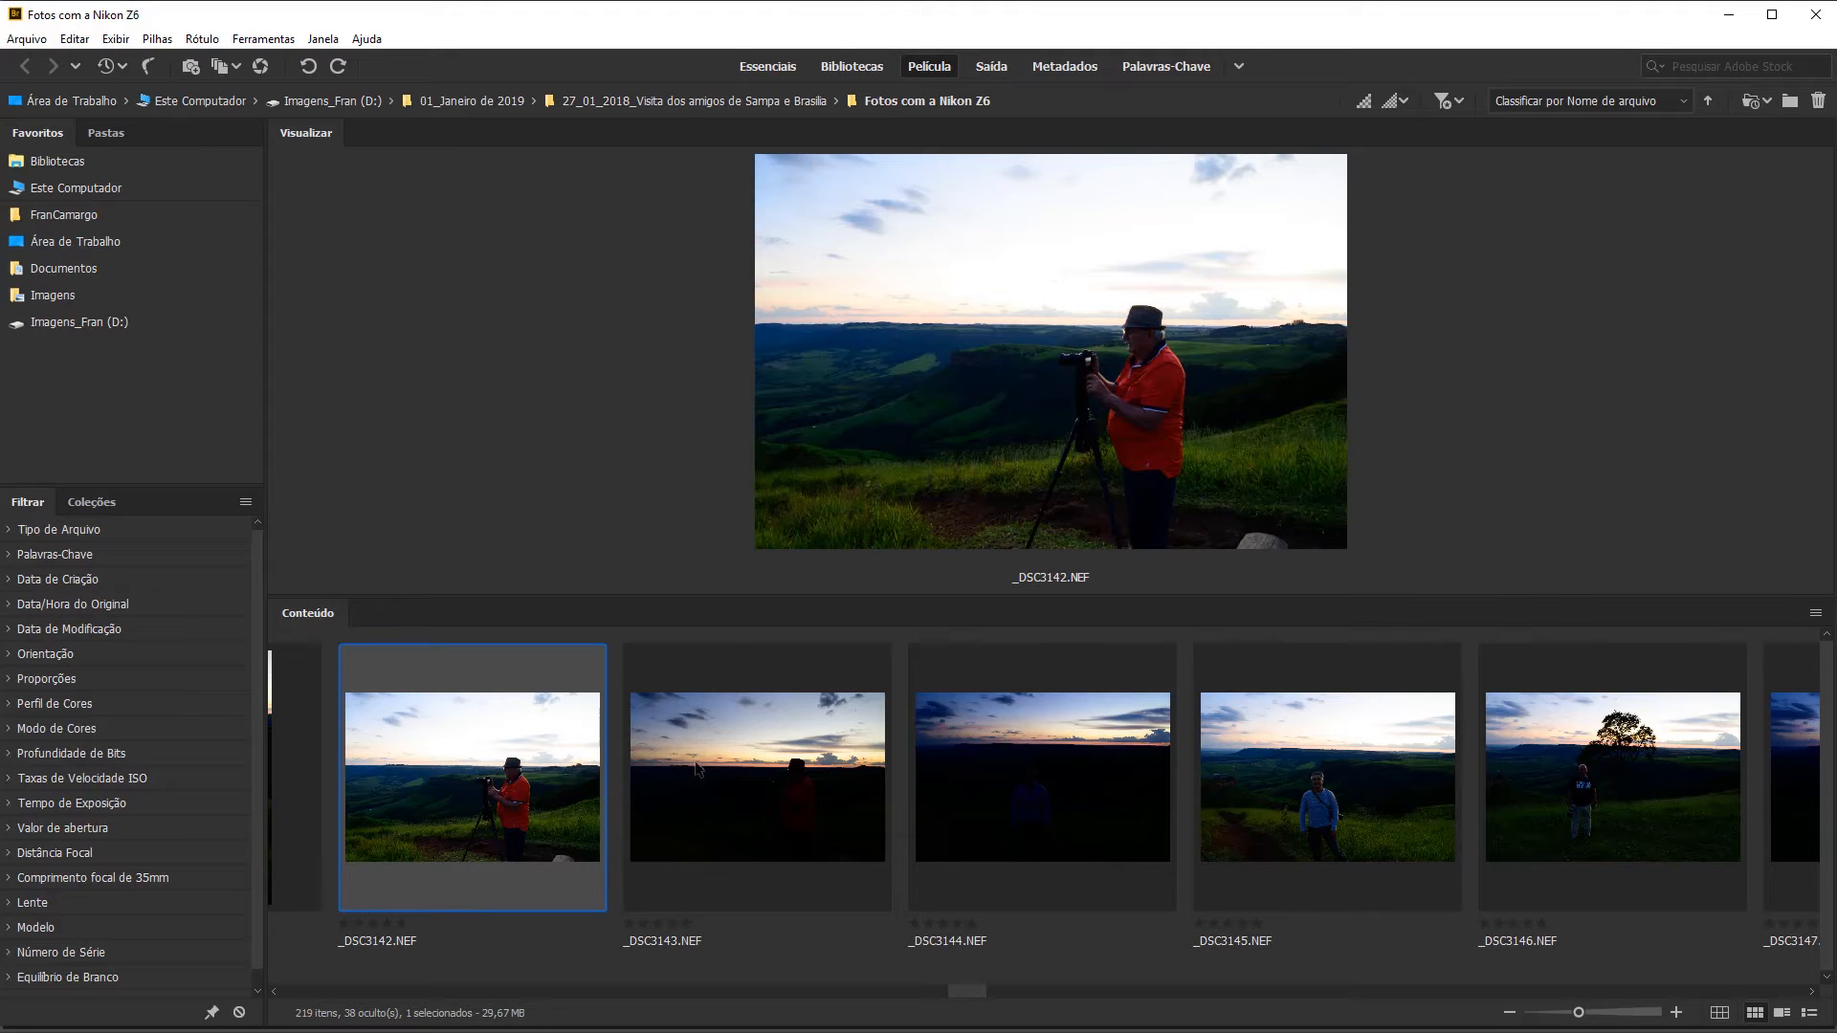
pyautogui.keyDown('ctrl'); pyautogui.click(738, 784); pyautogui.keyUp('ctrl')
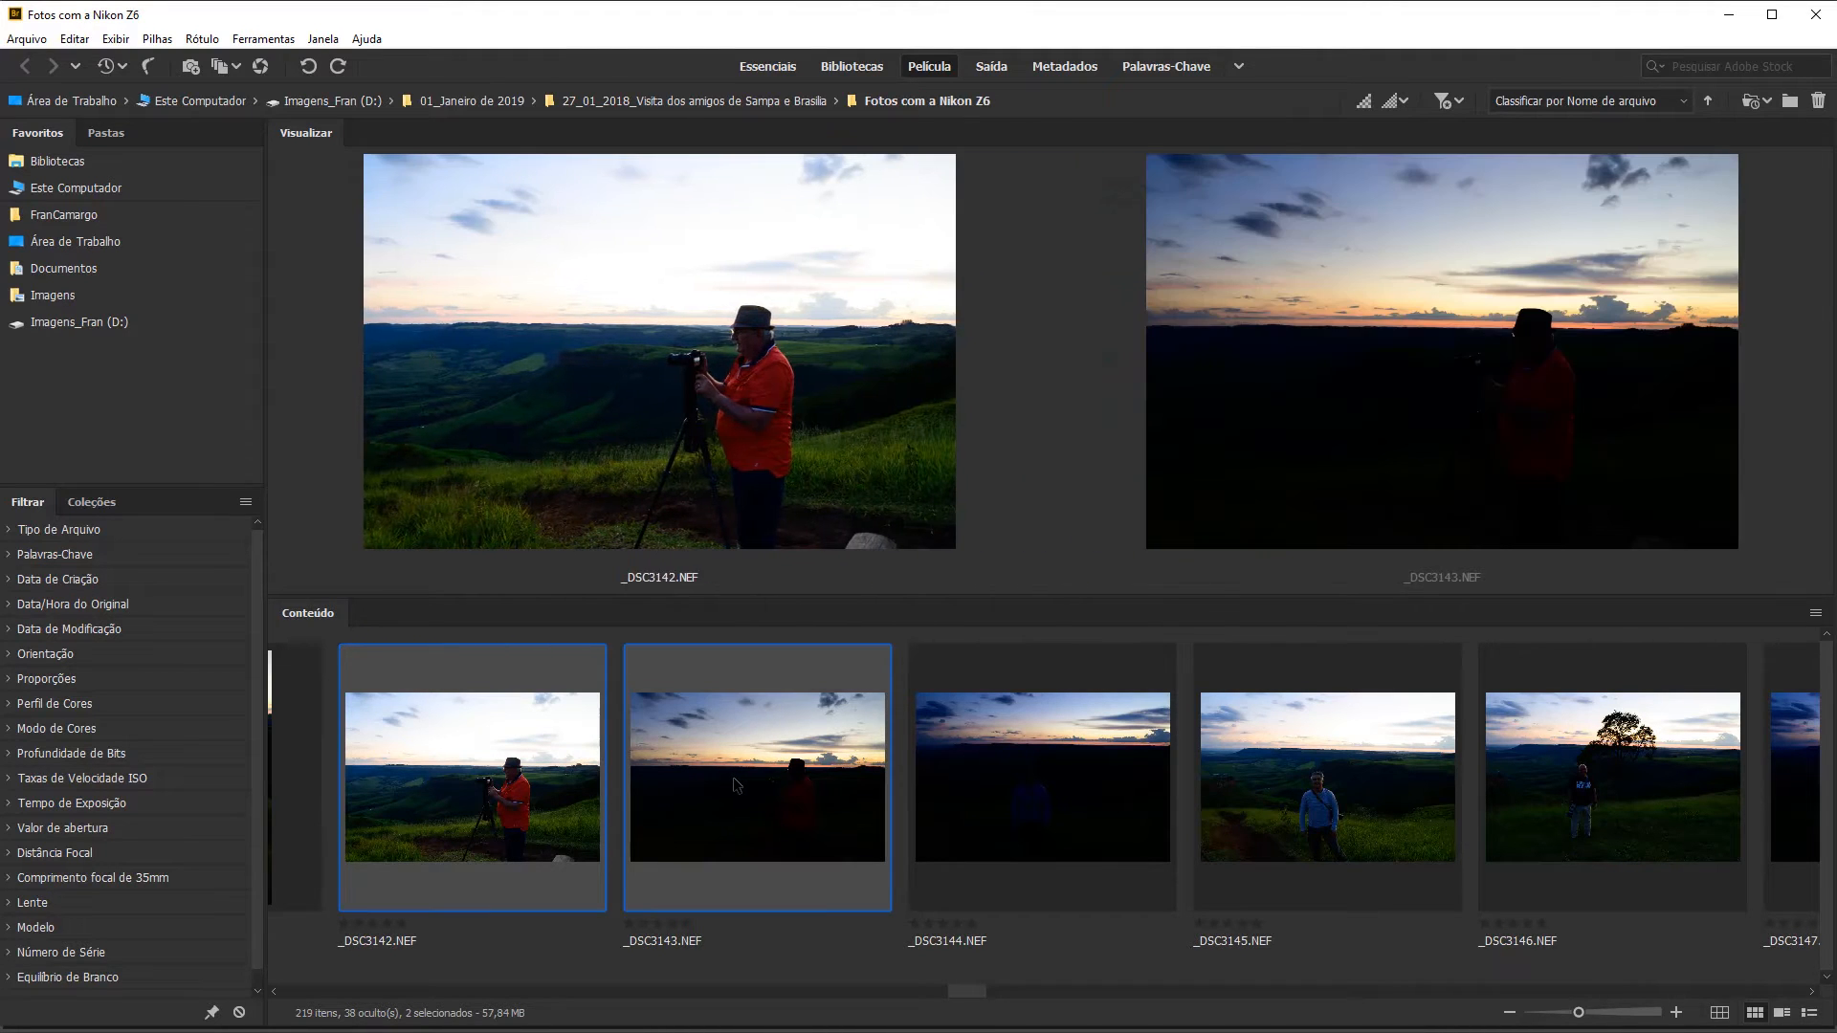
pyautogui.doubleClick(790, 738)
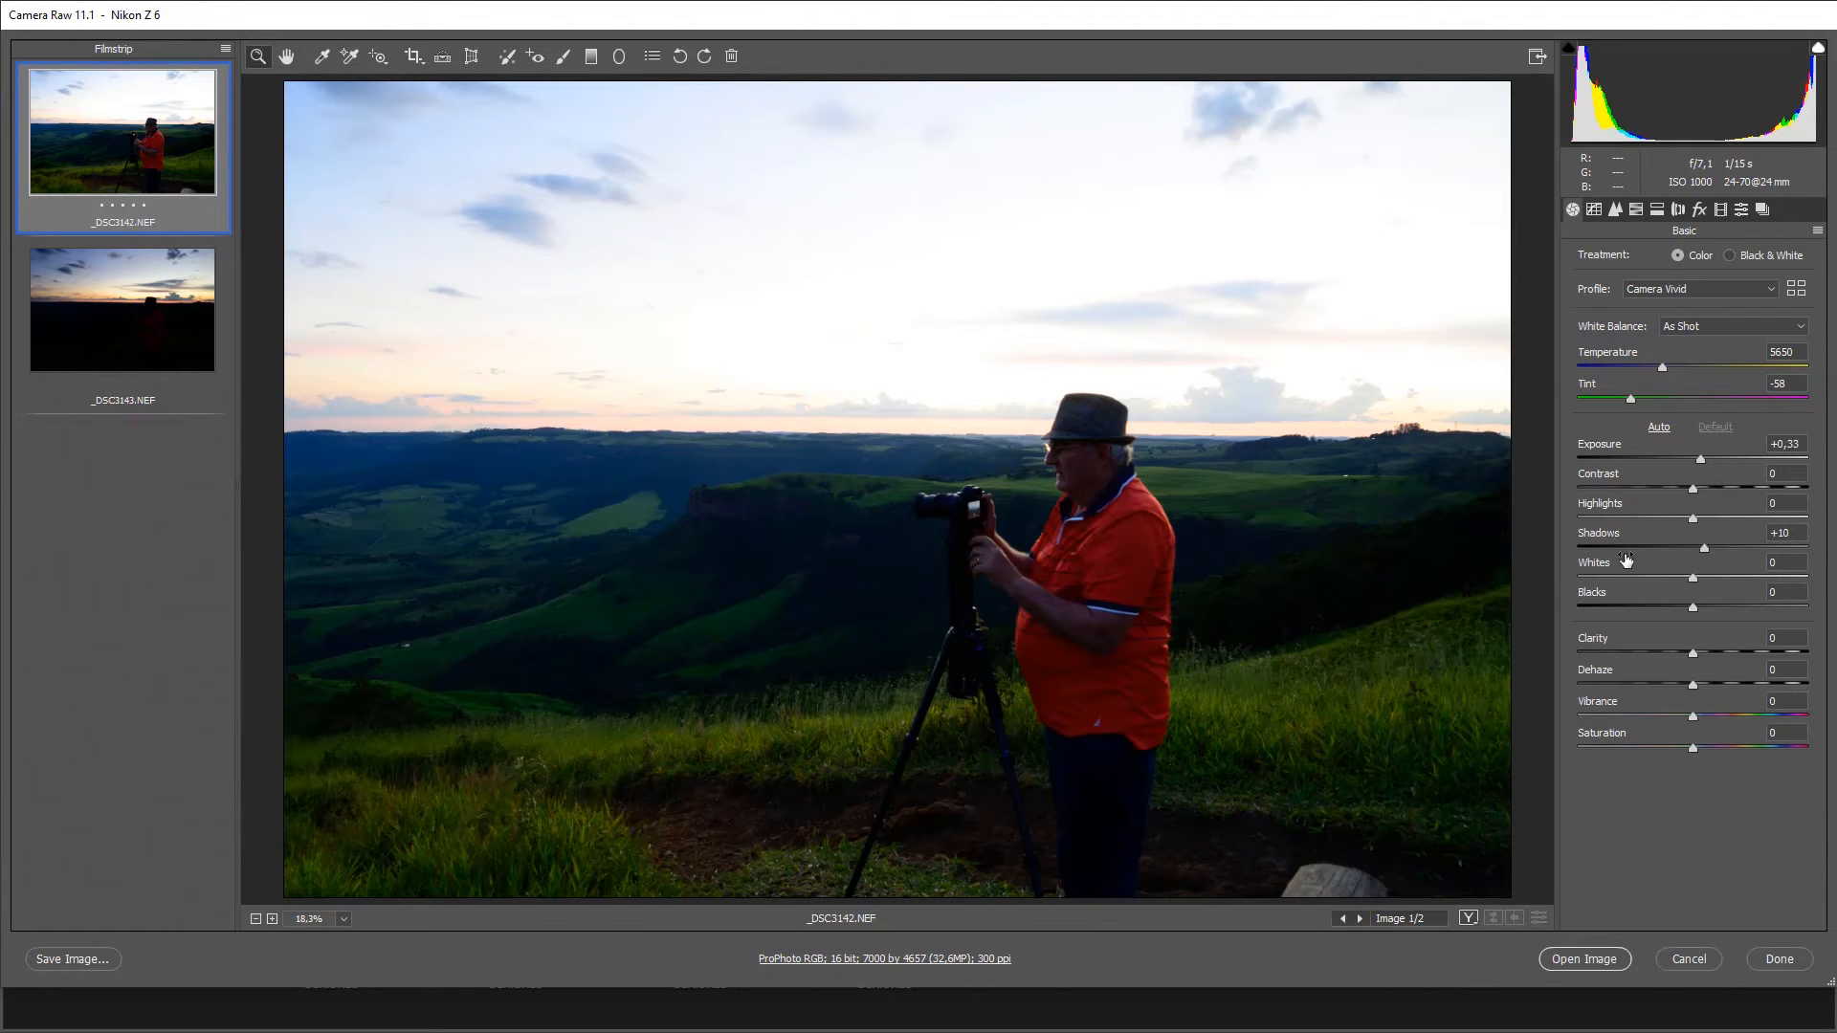
# Step: Adjust _DSC3142.NEF to Shadows +61, Highlights -92, Whites -40 and Exposure +0.60
pyautogui.moveTo(1709, 548); pyautogui.dragTo(1763, 544)
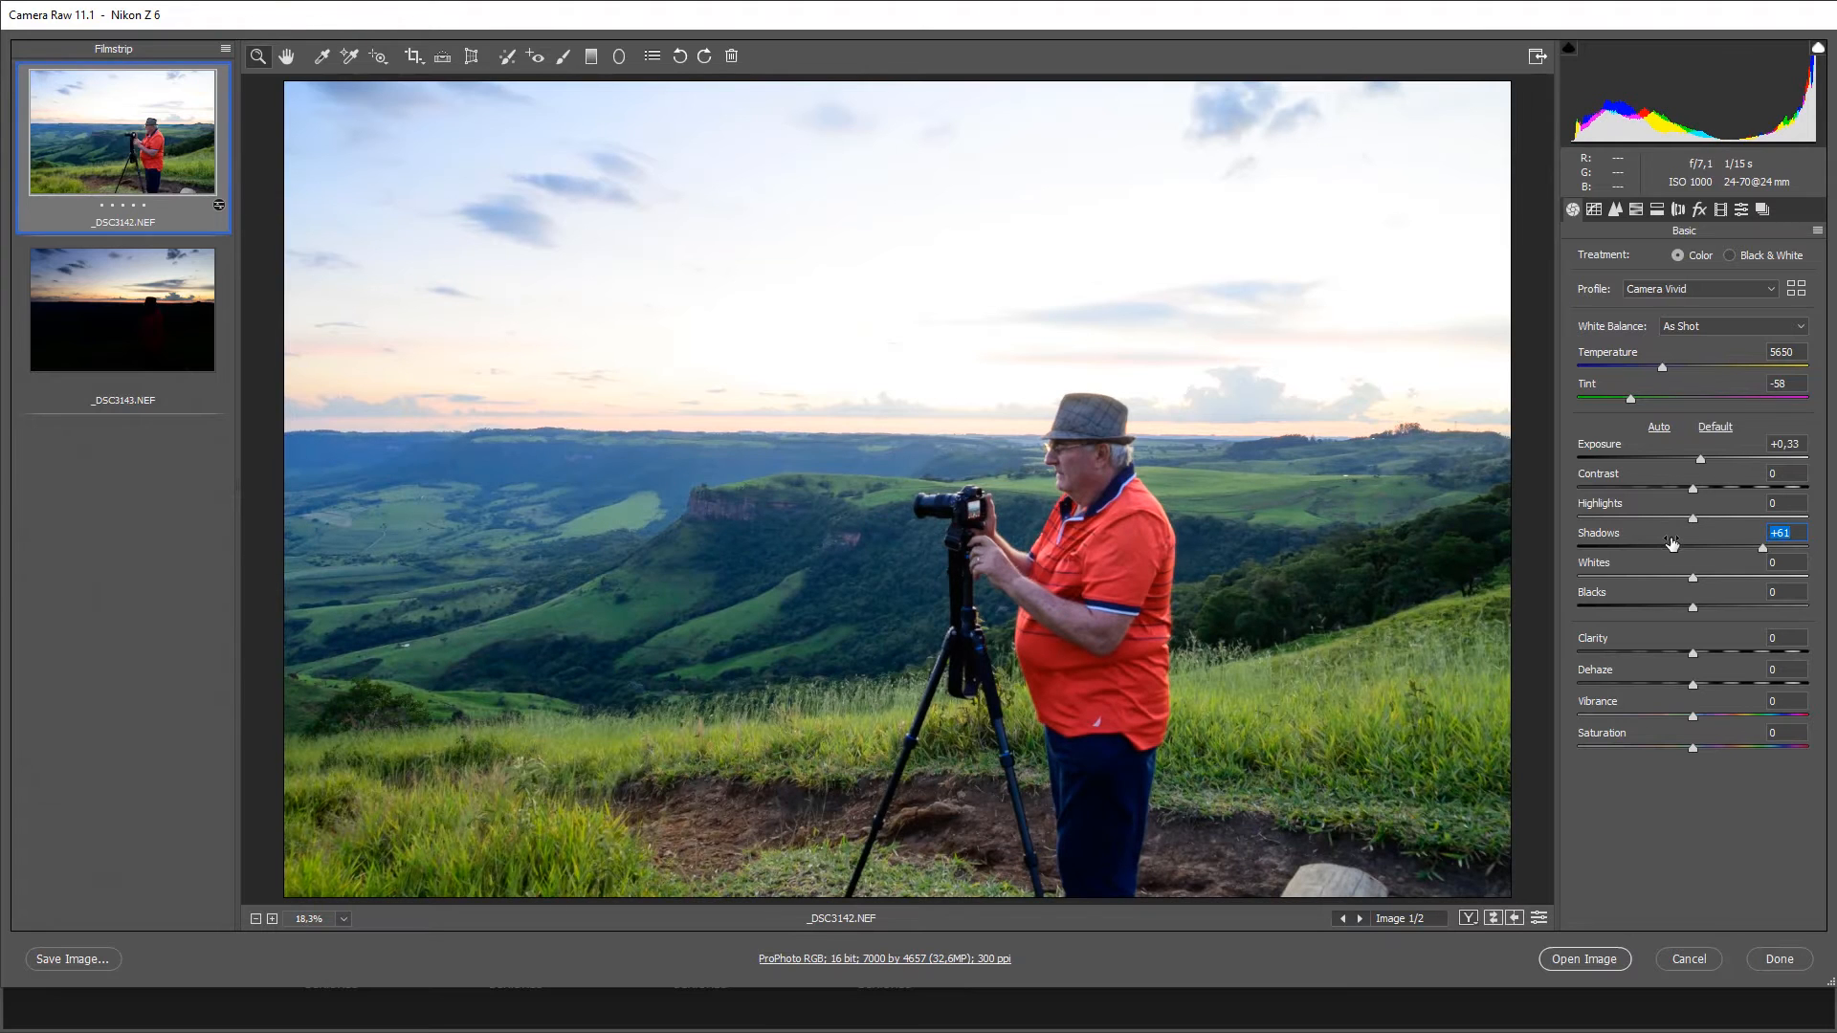
pyautogui.moveTo(1638, 518); pyautogui.dragTo(1587, 520)
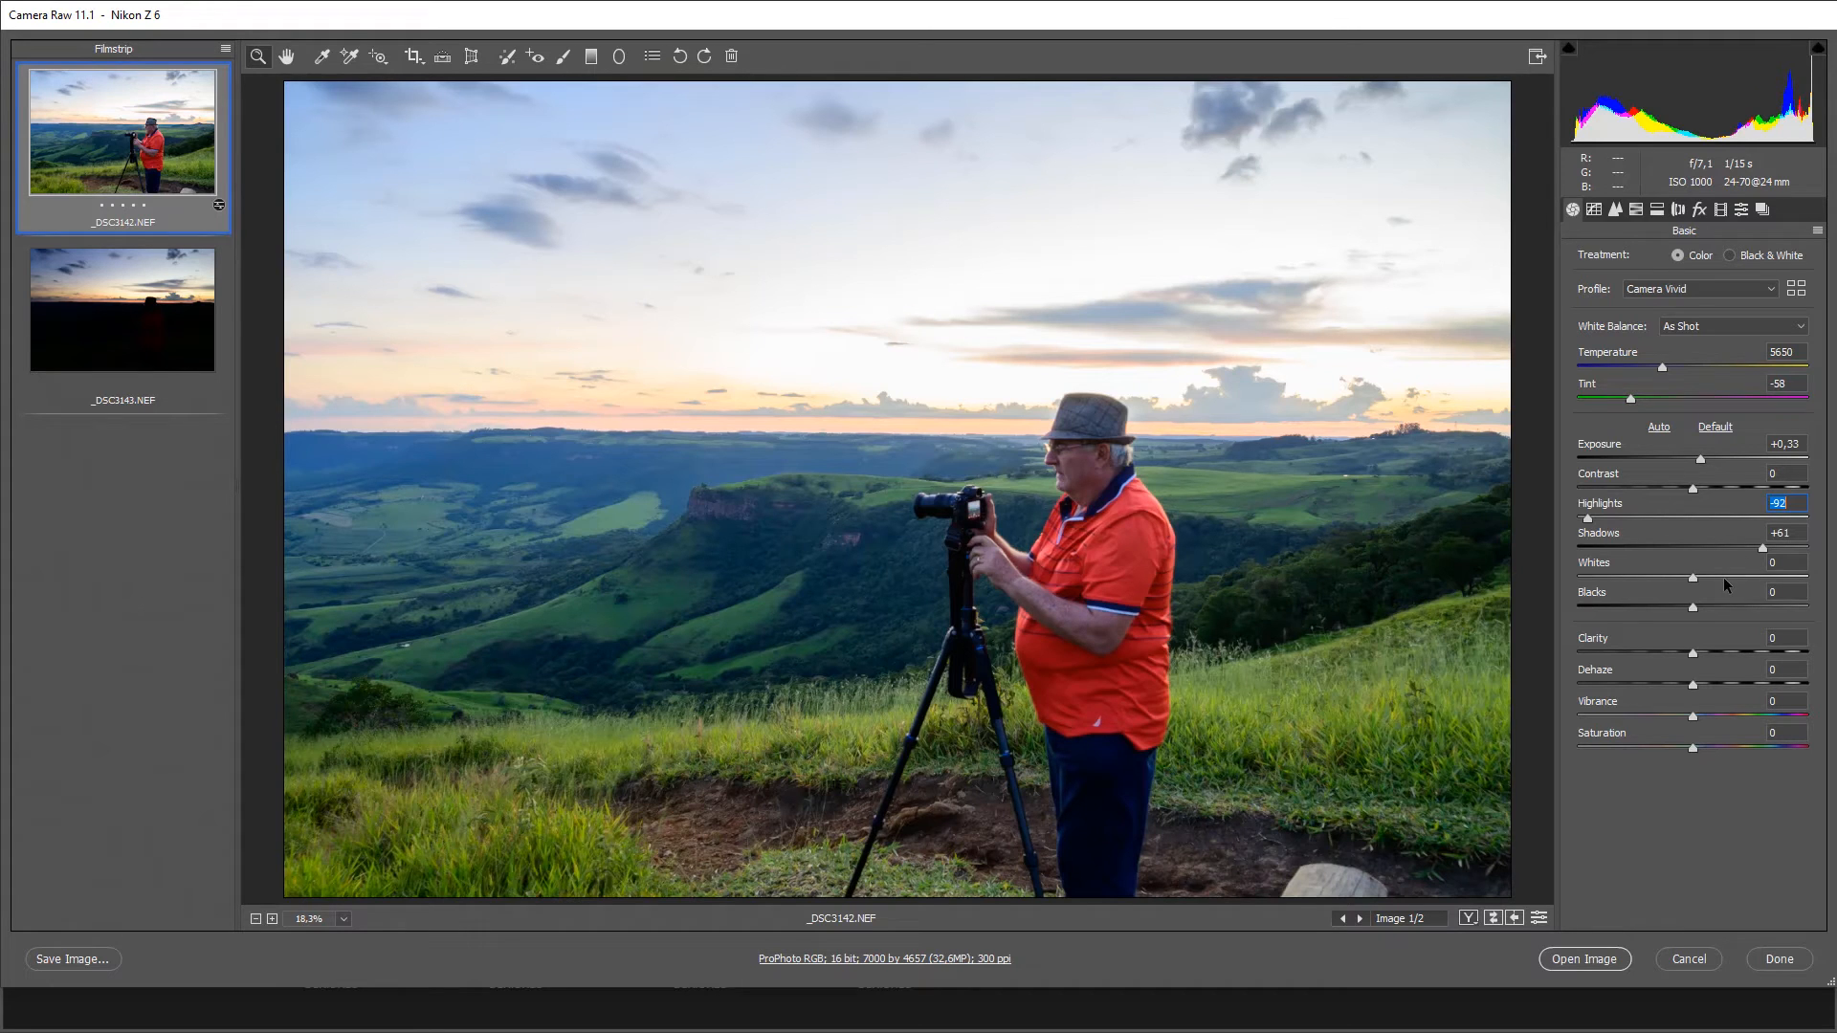
pyautogui.moveTo(1692, 580); pyautogui.dragTo(1642, 572)
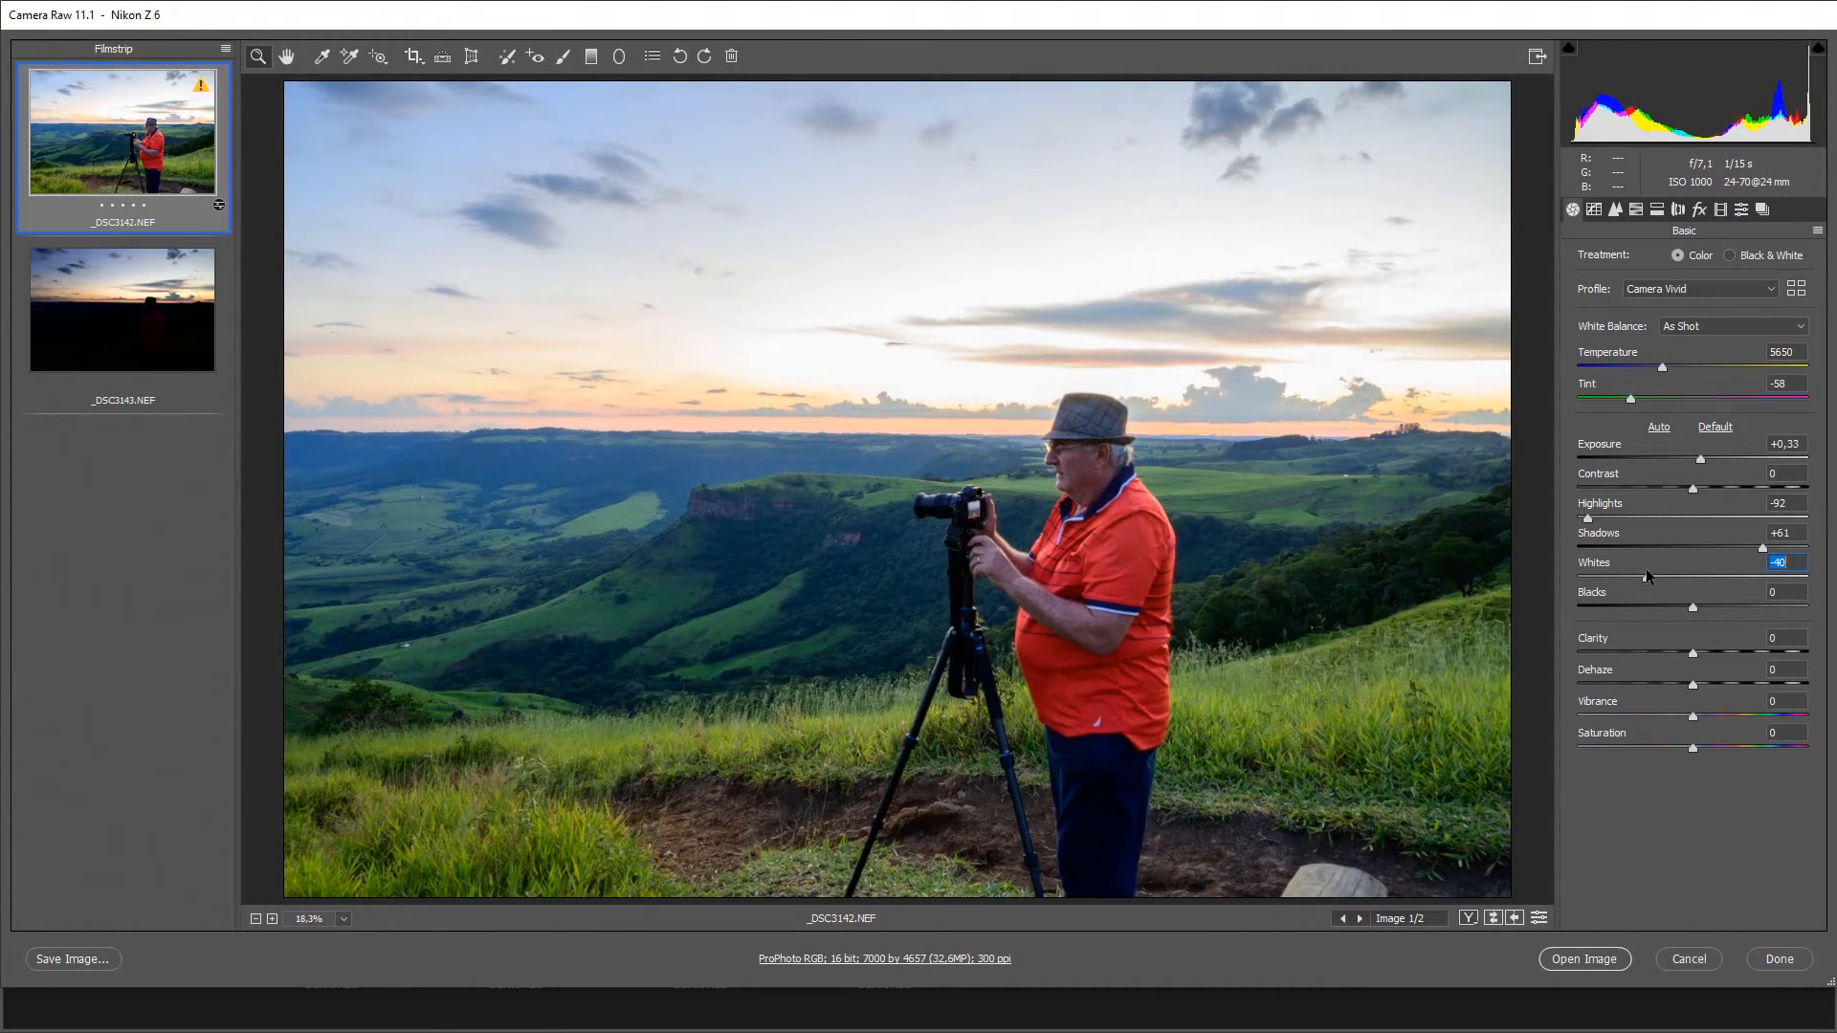
pyautogui.moveTo(1702, 457); pyautogui.dragTo(1708, 456)
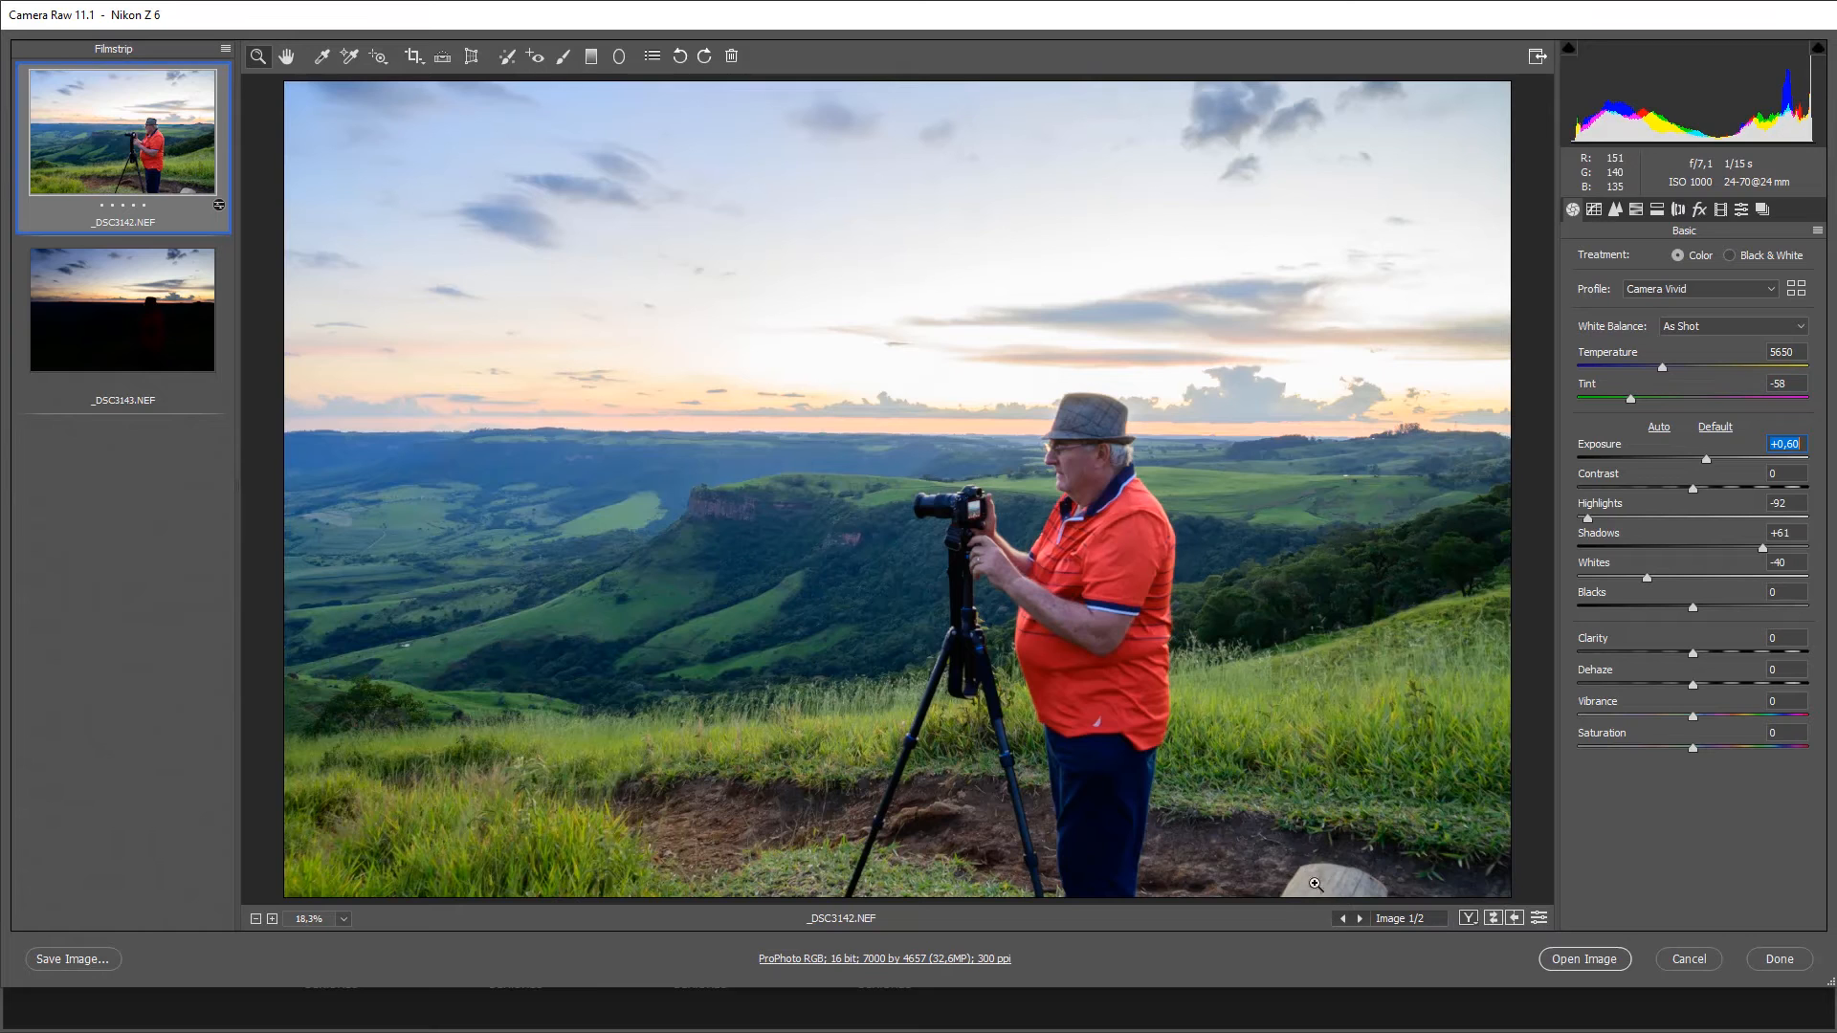
# Step: Add two graduated filters with Exposure -1.65, Highlights -100 and Shadows +6, one diagonally from the photo's lower-right corner and one up from its bottom edge
pyautogui.click(593, 57)
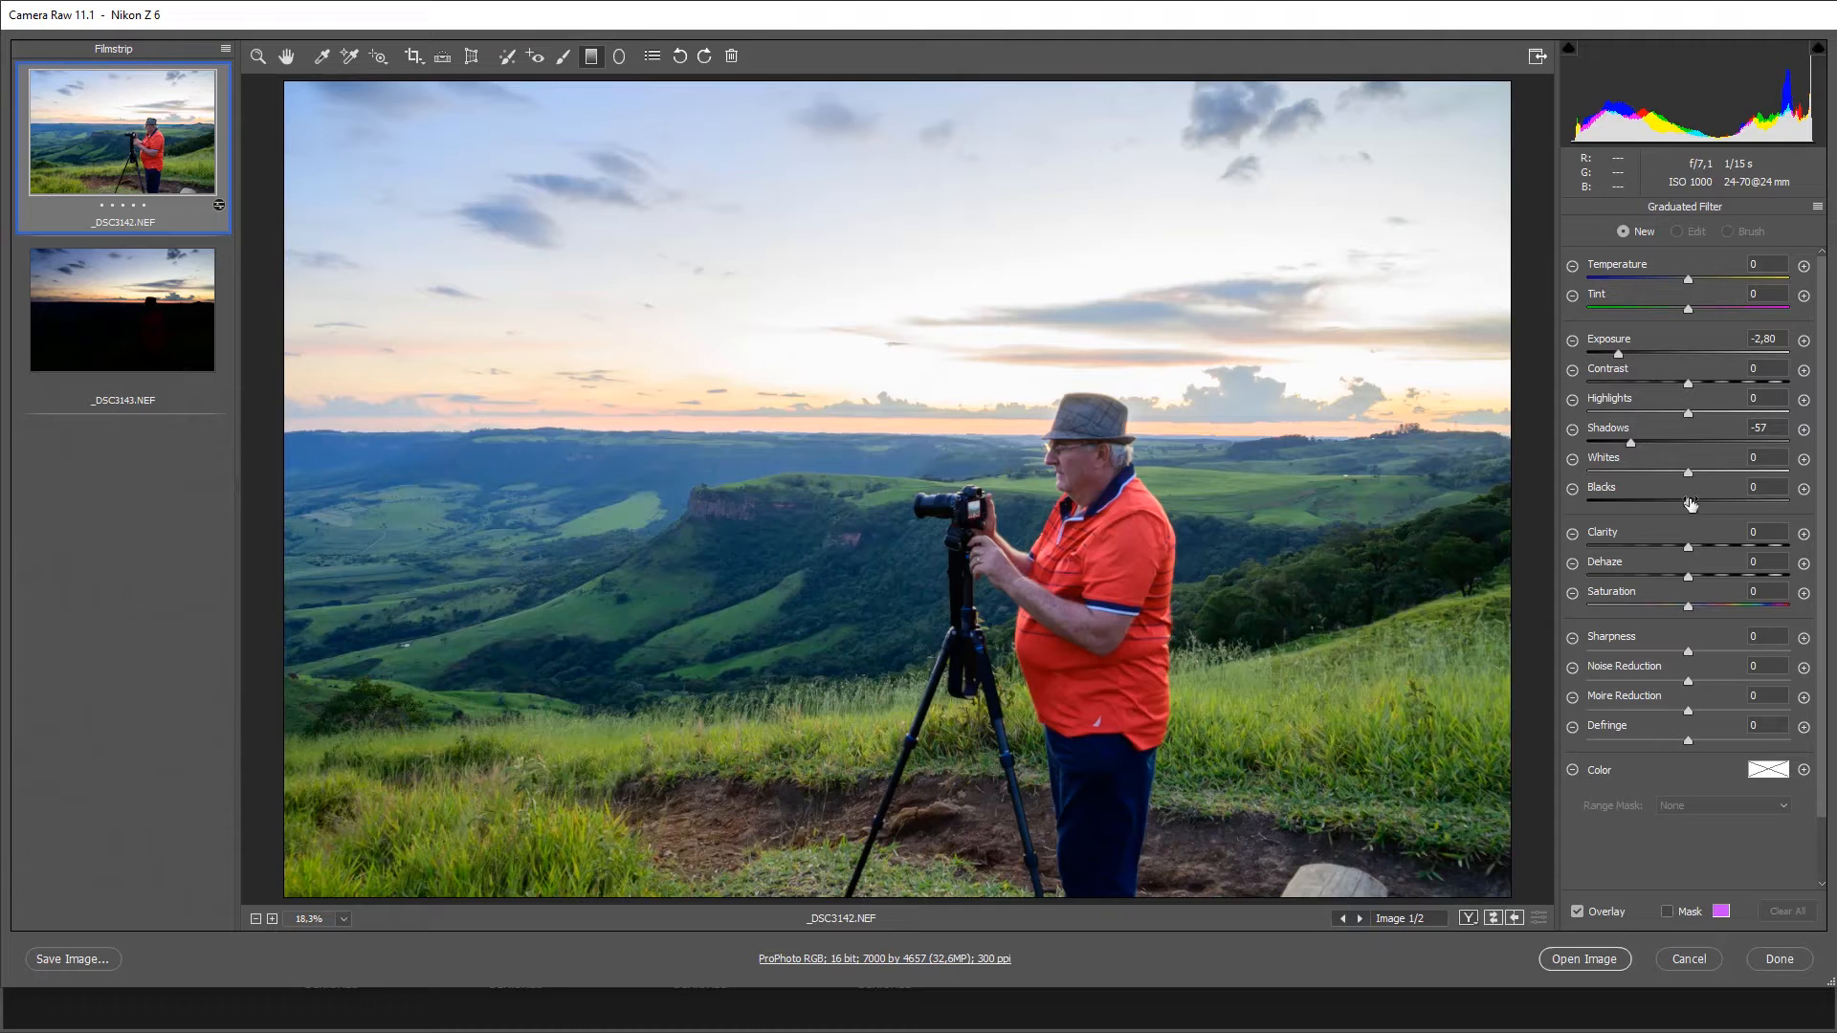
pyautogui.moveTo(1619, 353); pyautogui.dragTo(1647, 350)
pyautogui.moveTo(1619, 441); pyautogui.dragTo(1588, 413)
pyautogui.moveTo(1494, 819); pyautogui.dragTo(1362, 570)
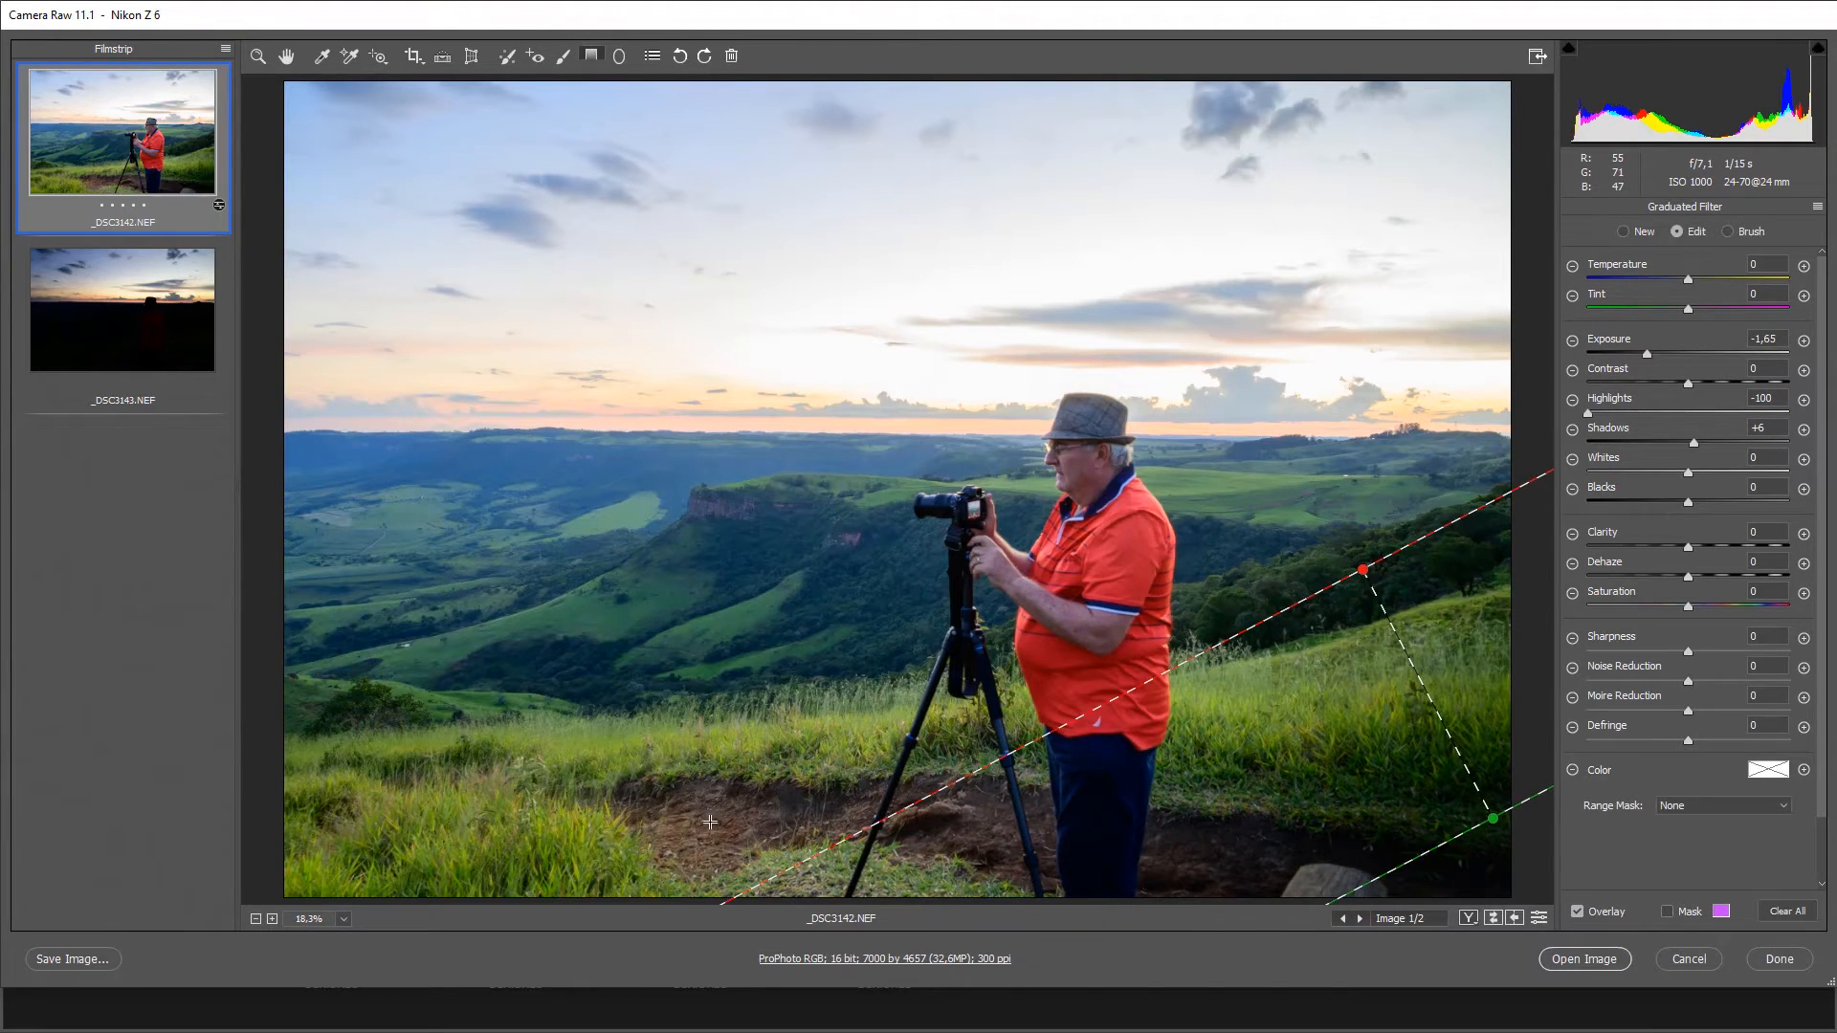
pyautogui.moveTo(606, 880); pyautogui.dragTo(621, 627)
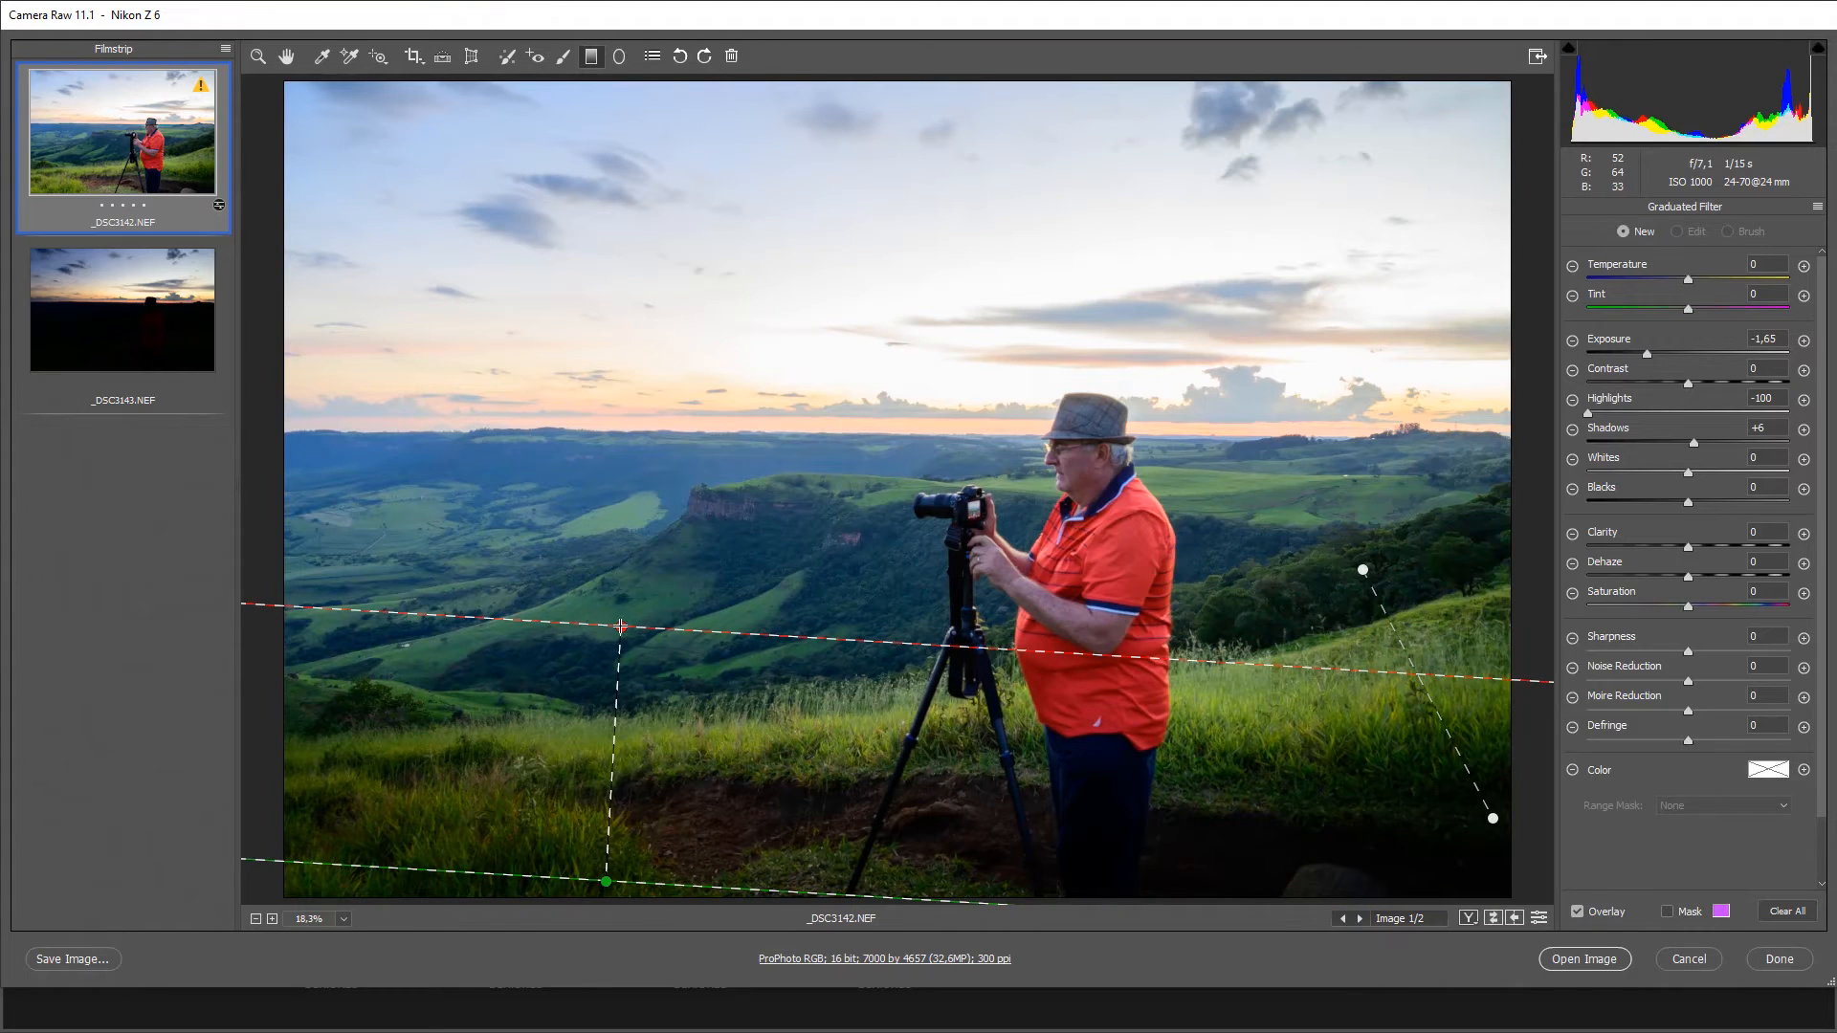
# Step: Lighten the graduated filter along the photo's bottom edge and set the diagonal lower-right filter's Exposure to -1.20
pyautogui.moveTo(1647, 354); pyautogui.dragTo(1658, 356)
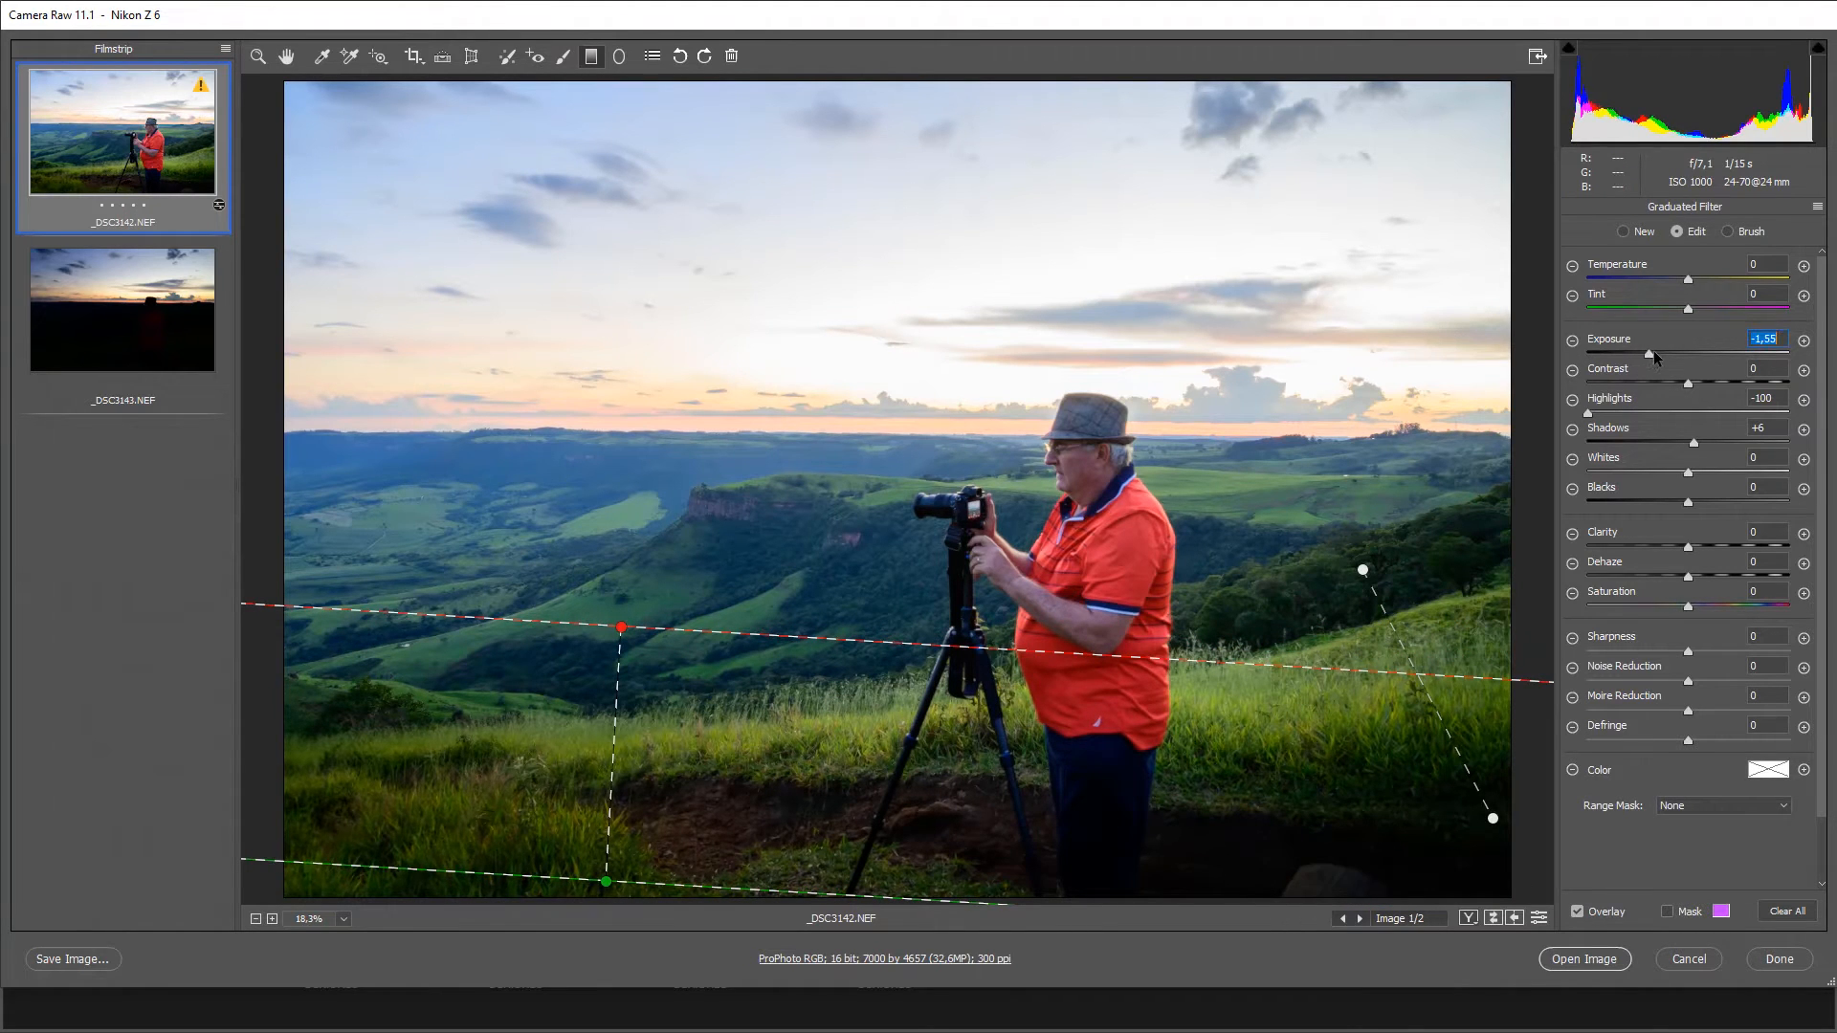
pyautogui.click(1430, 691)
pyautogui.click(1650, 350)
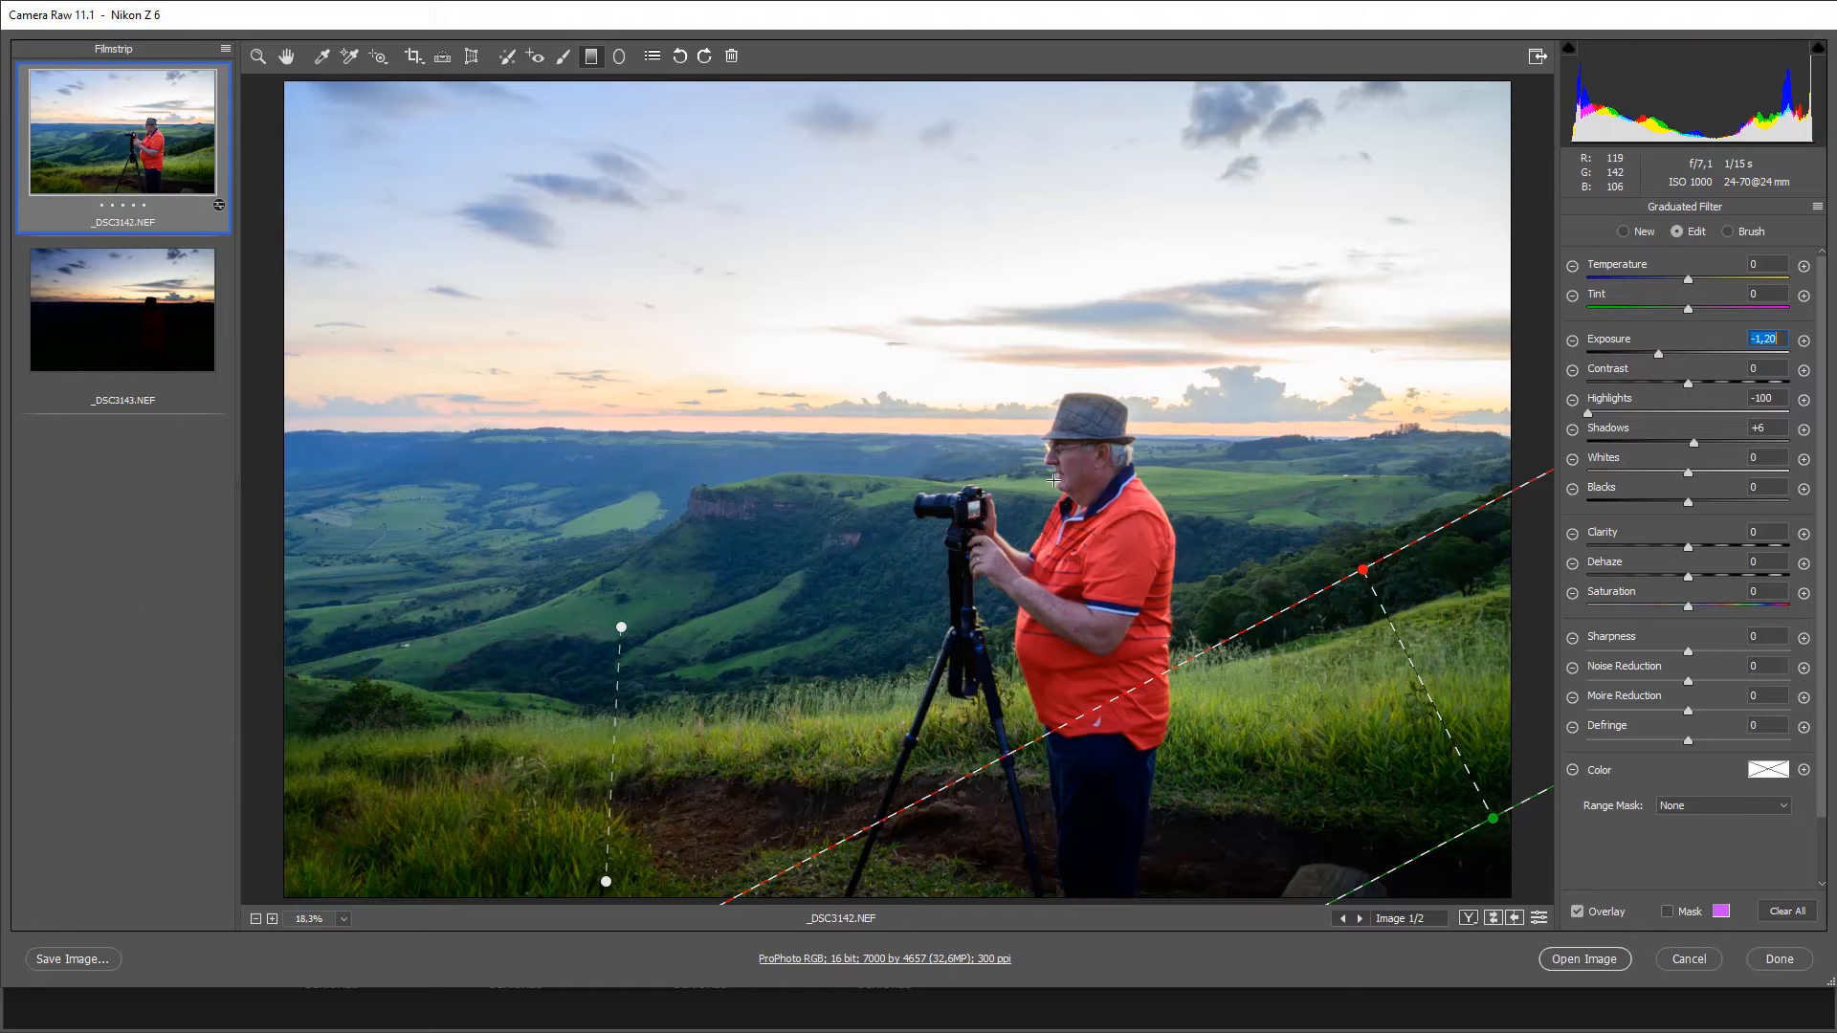
pyautogui.click(283, 57)
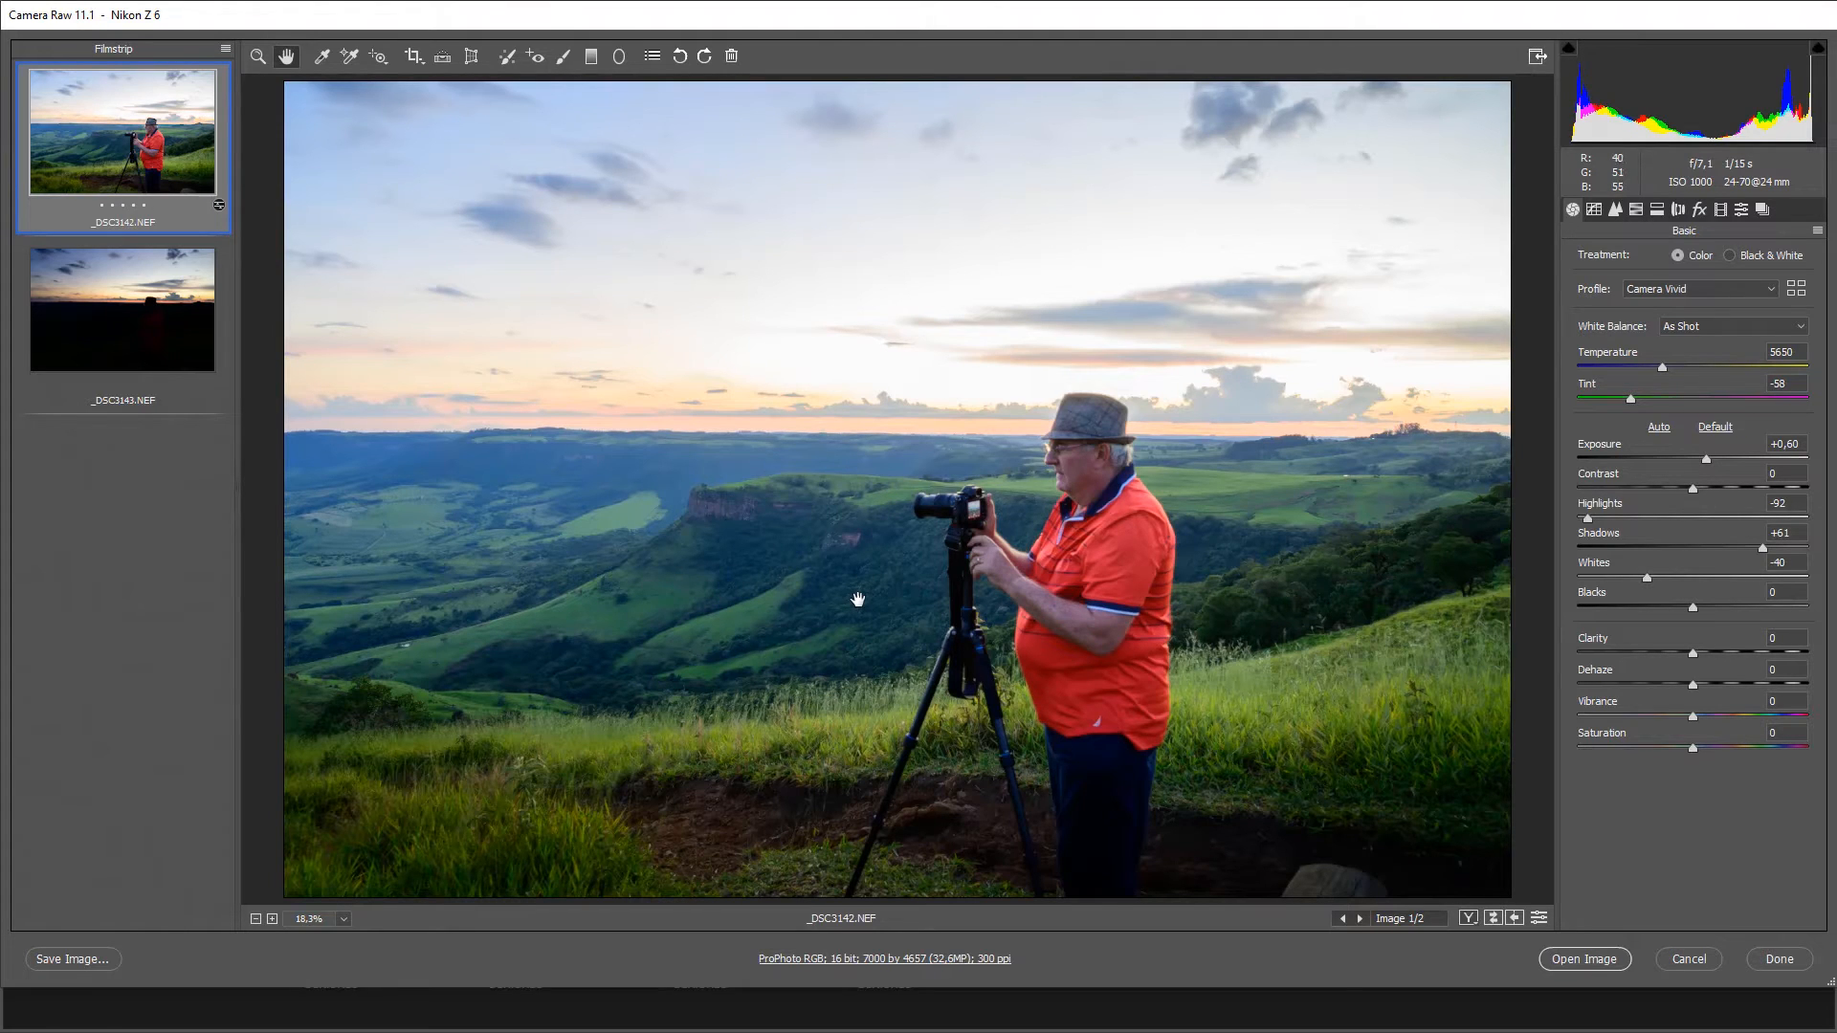
# Step: Set Highlights to -100 and Whites to +59 on the sunset exposure _DSC3143.NEF
pyautogui.click(143, 321)
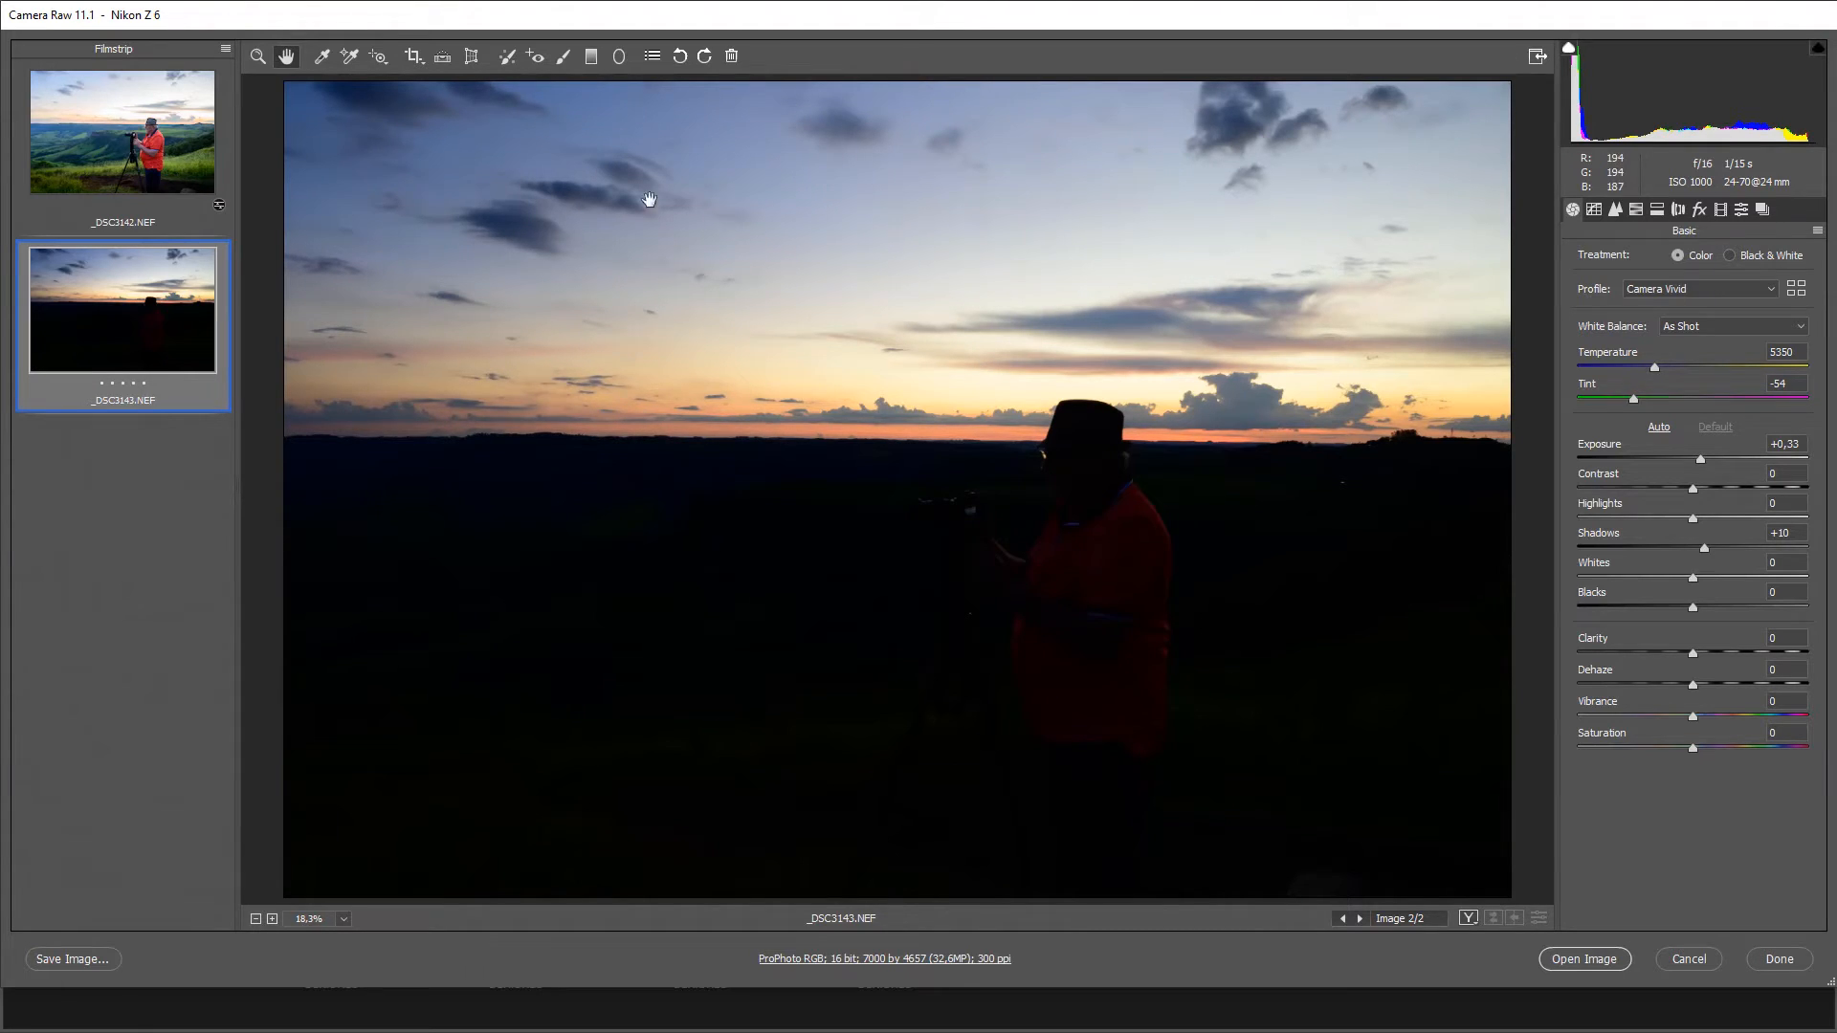
pyautogui.moveTo(1692, 517); pyautogui.dragTo(1489, 540)
pyautogui.click(1753, 577)
pyautogui.moveTo(1754, 578); pyautogui.dragTo(1758, 572)
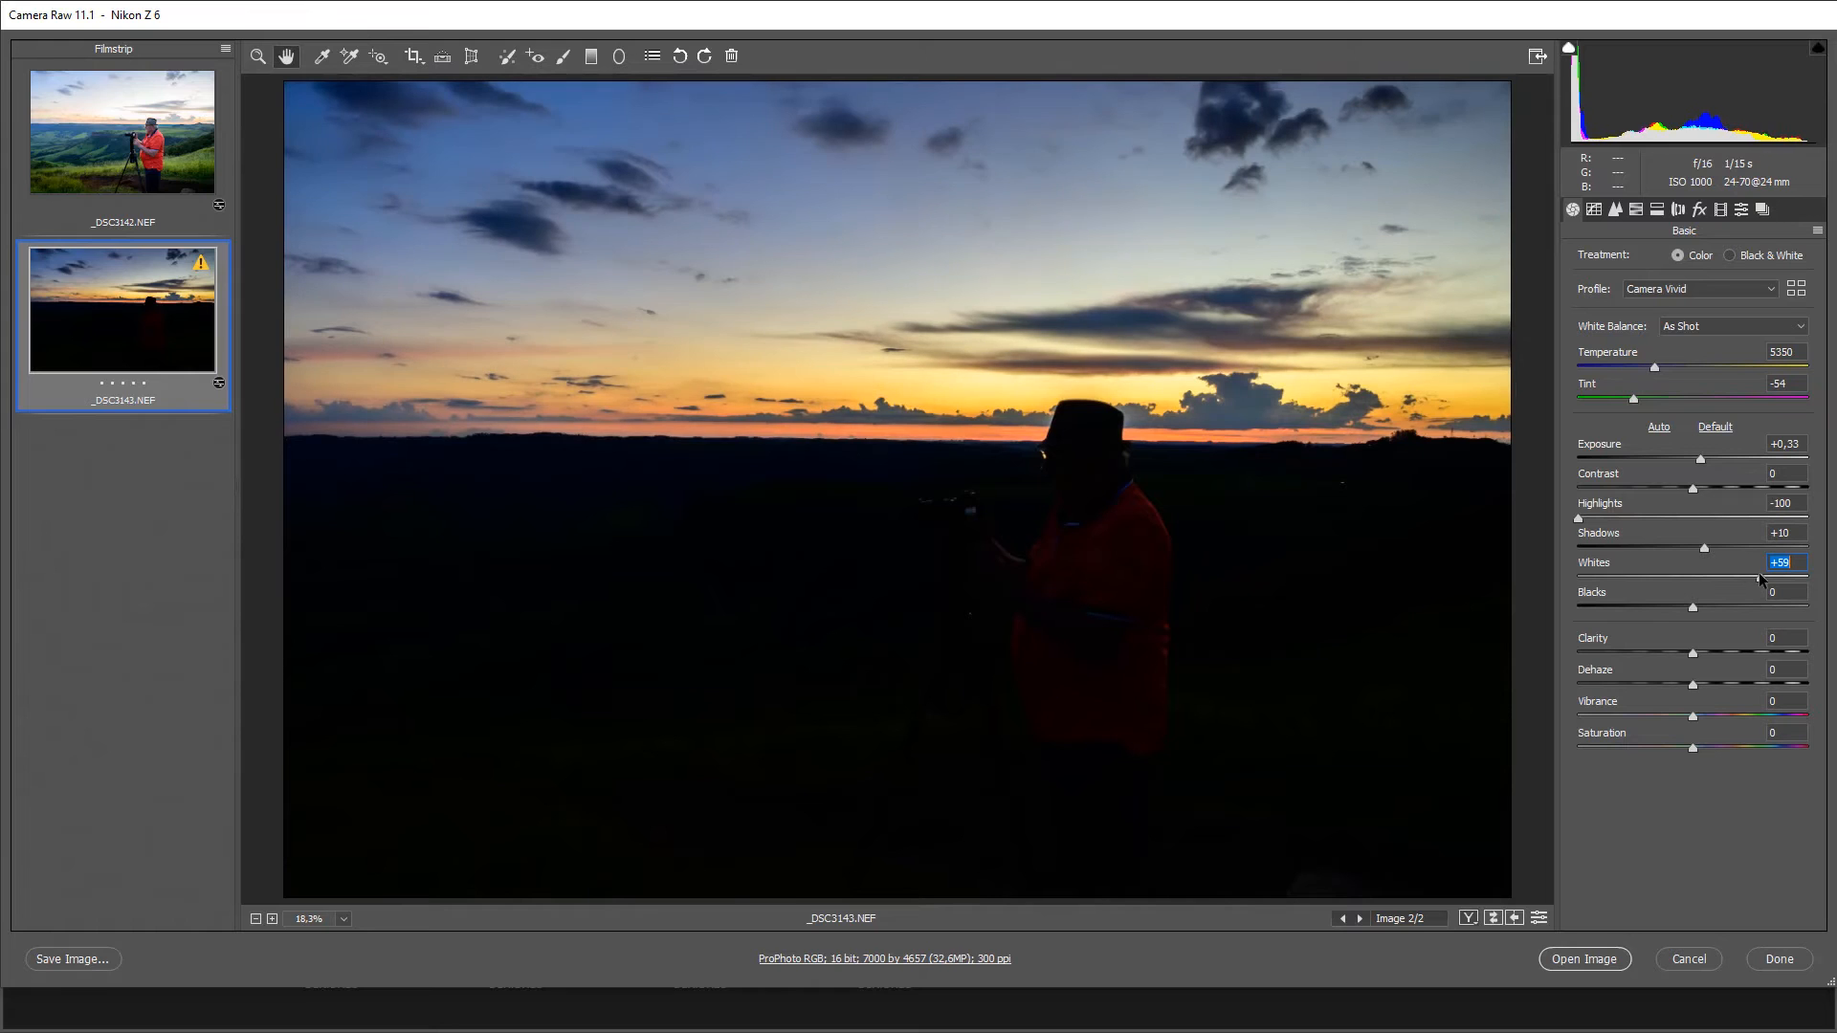
# Step: Enrich the sunset colors of _DSC3143.NEF with Vibrance +33, Temperature 6050, Tint -42 and Clarity +17
pyautogui.click(1731, 715)
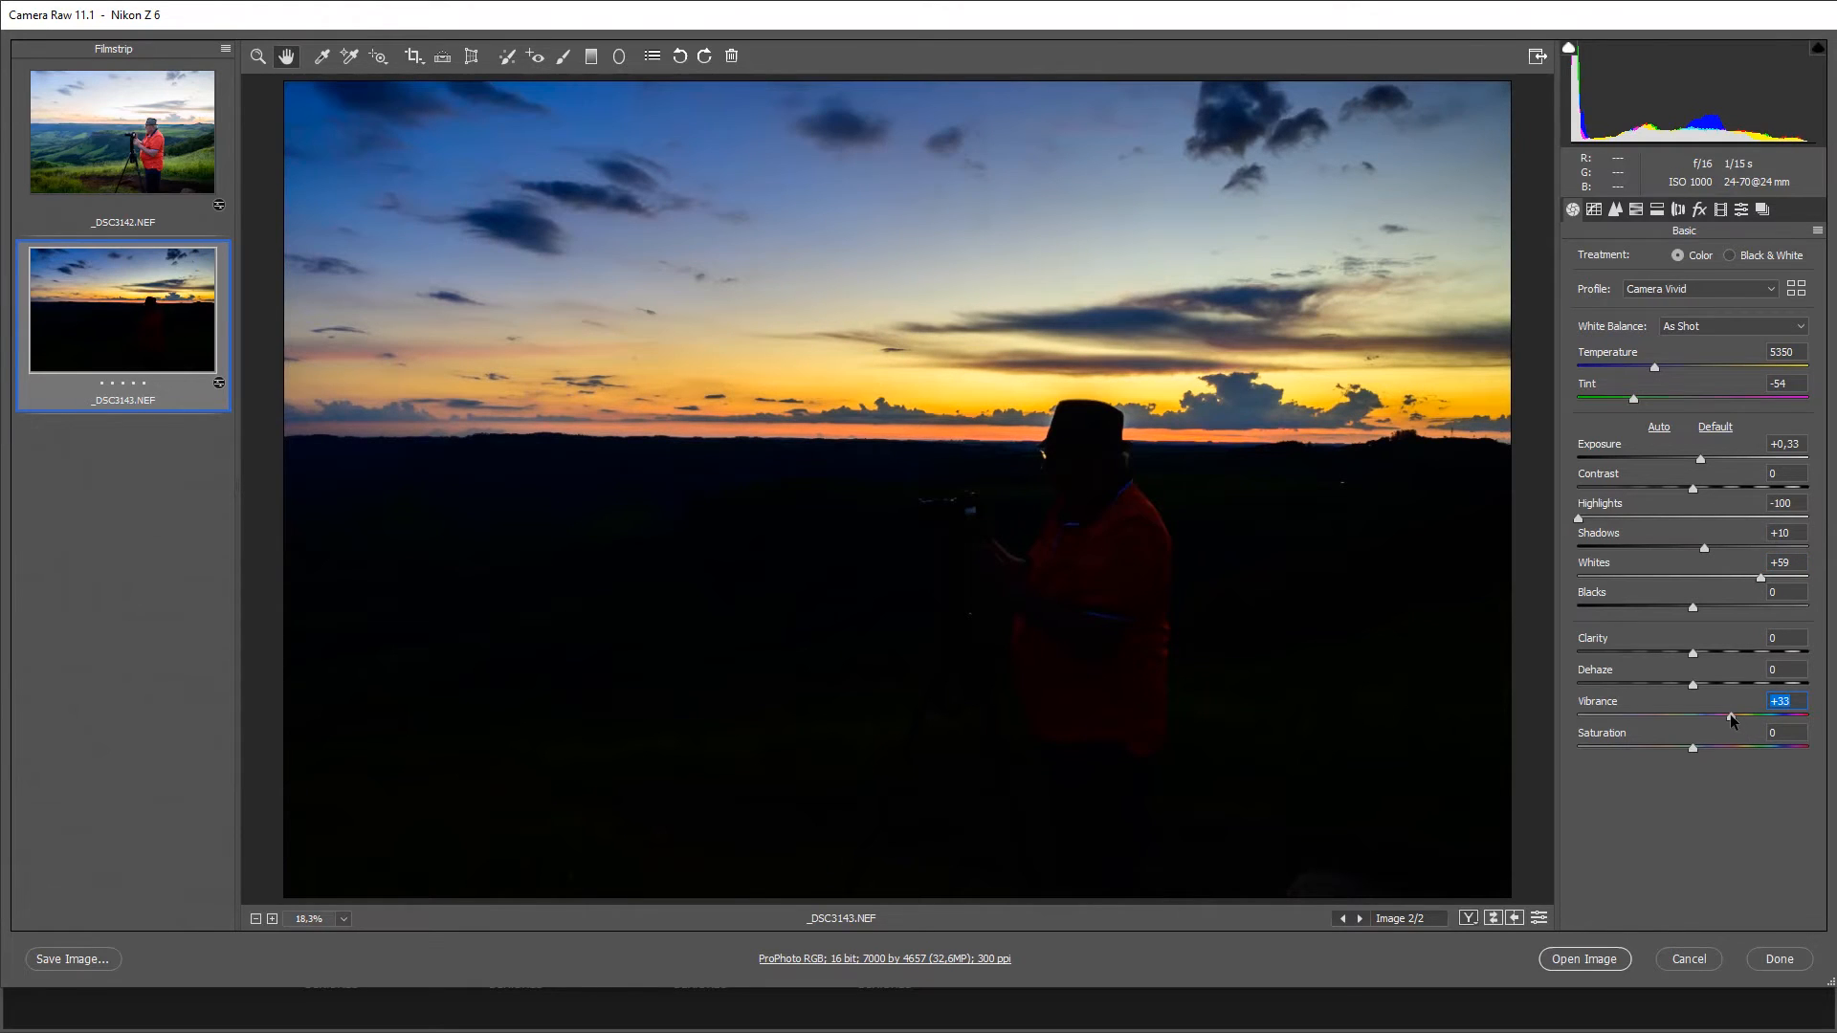
pyautogui.click(1666, 366)
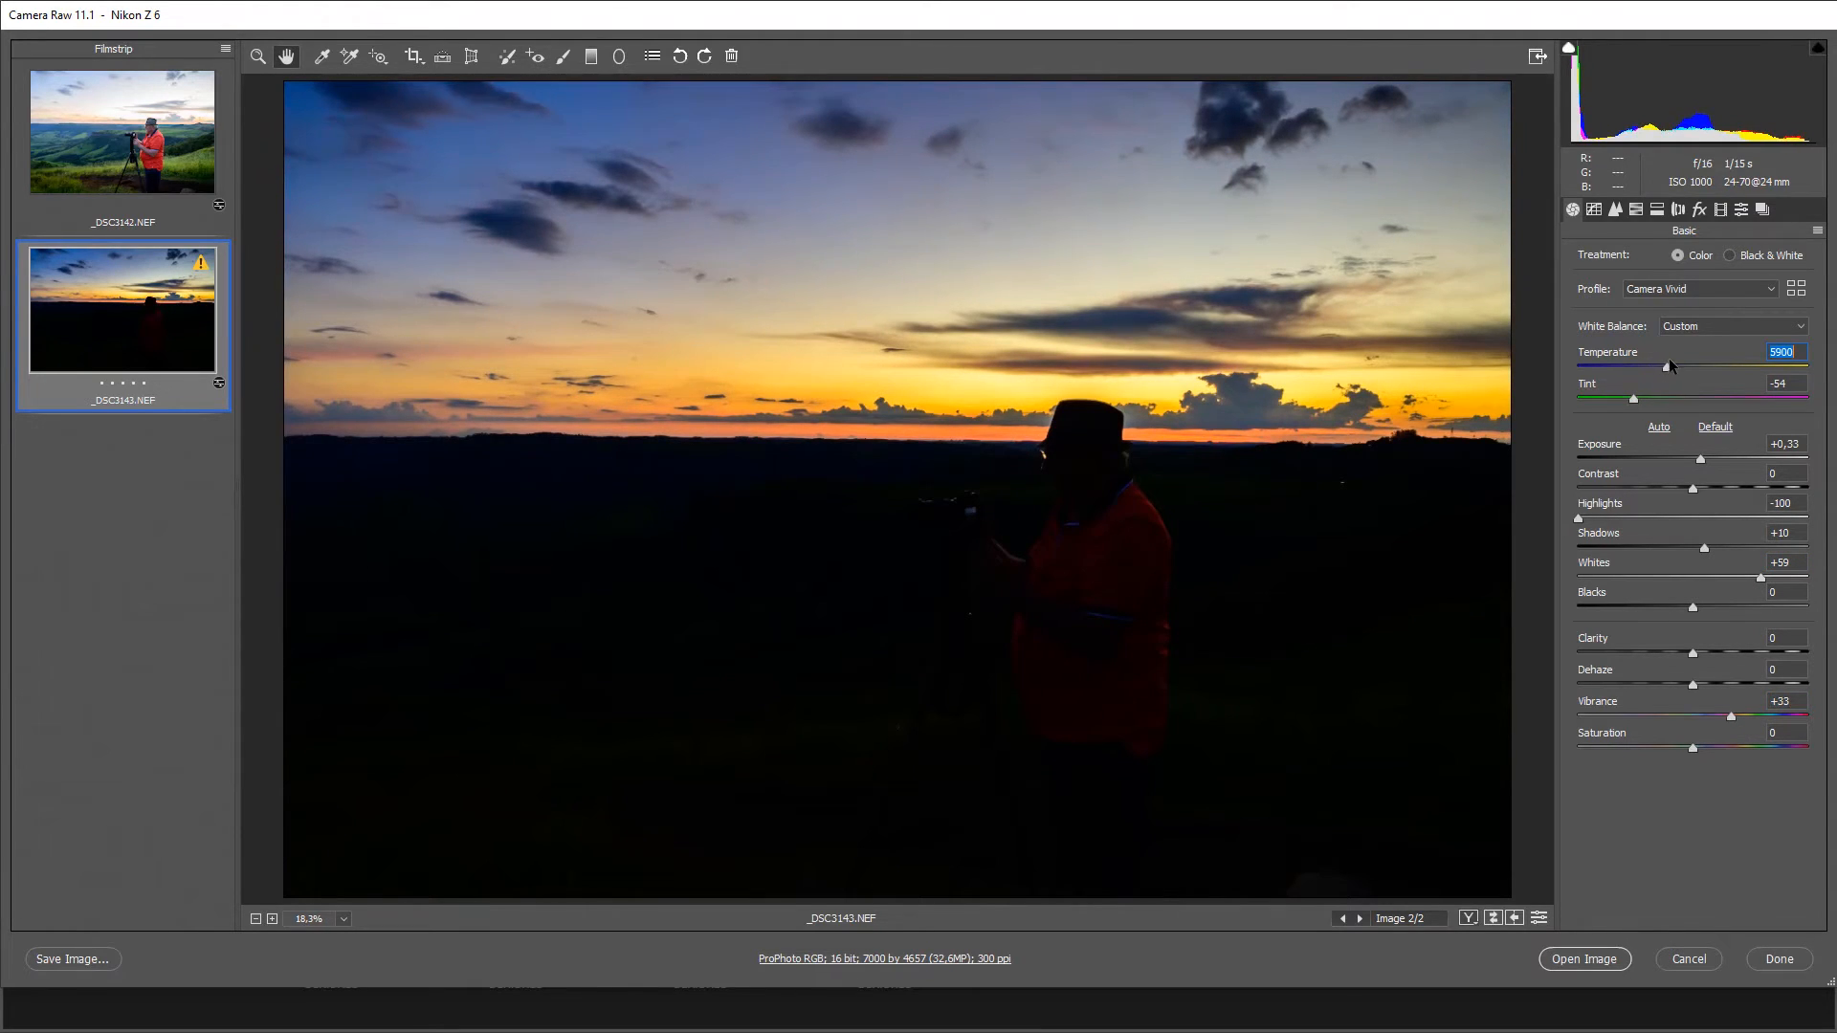
pyautogui.click(1652, 394)
pyautogui.moveTo(1653, 391); pyautogui.dragTo(1645, 393)
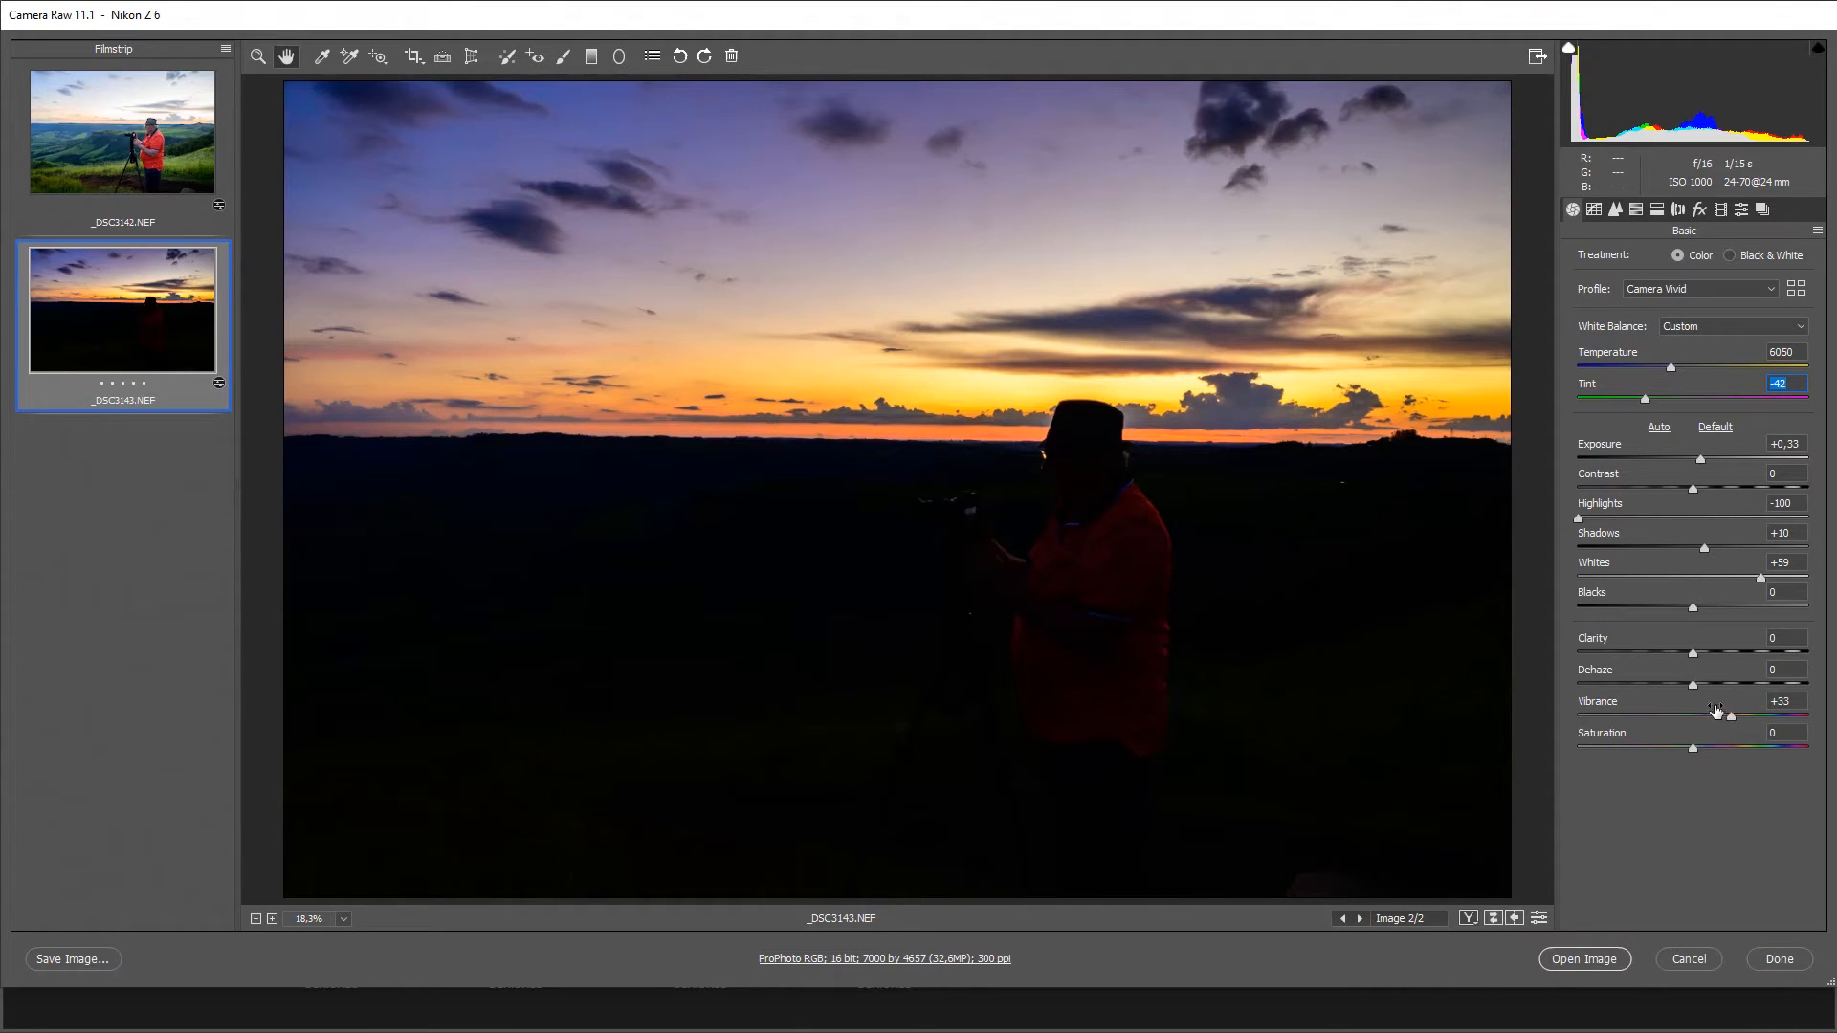
pyautogui.moveTo(1697, 651); pyautogui.dragTo(1714, 648)
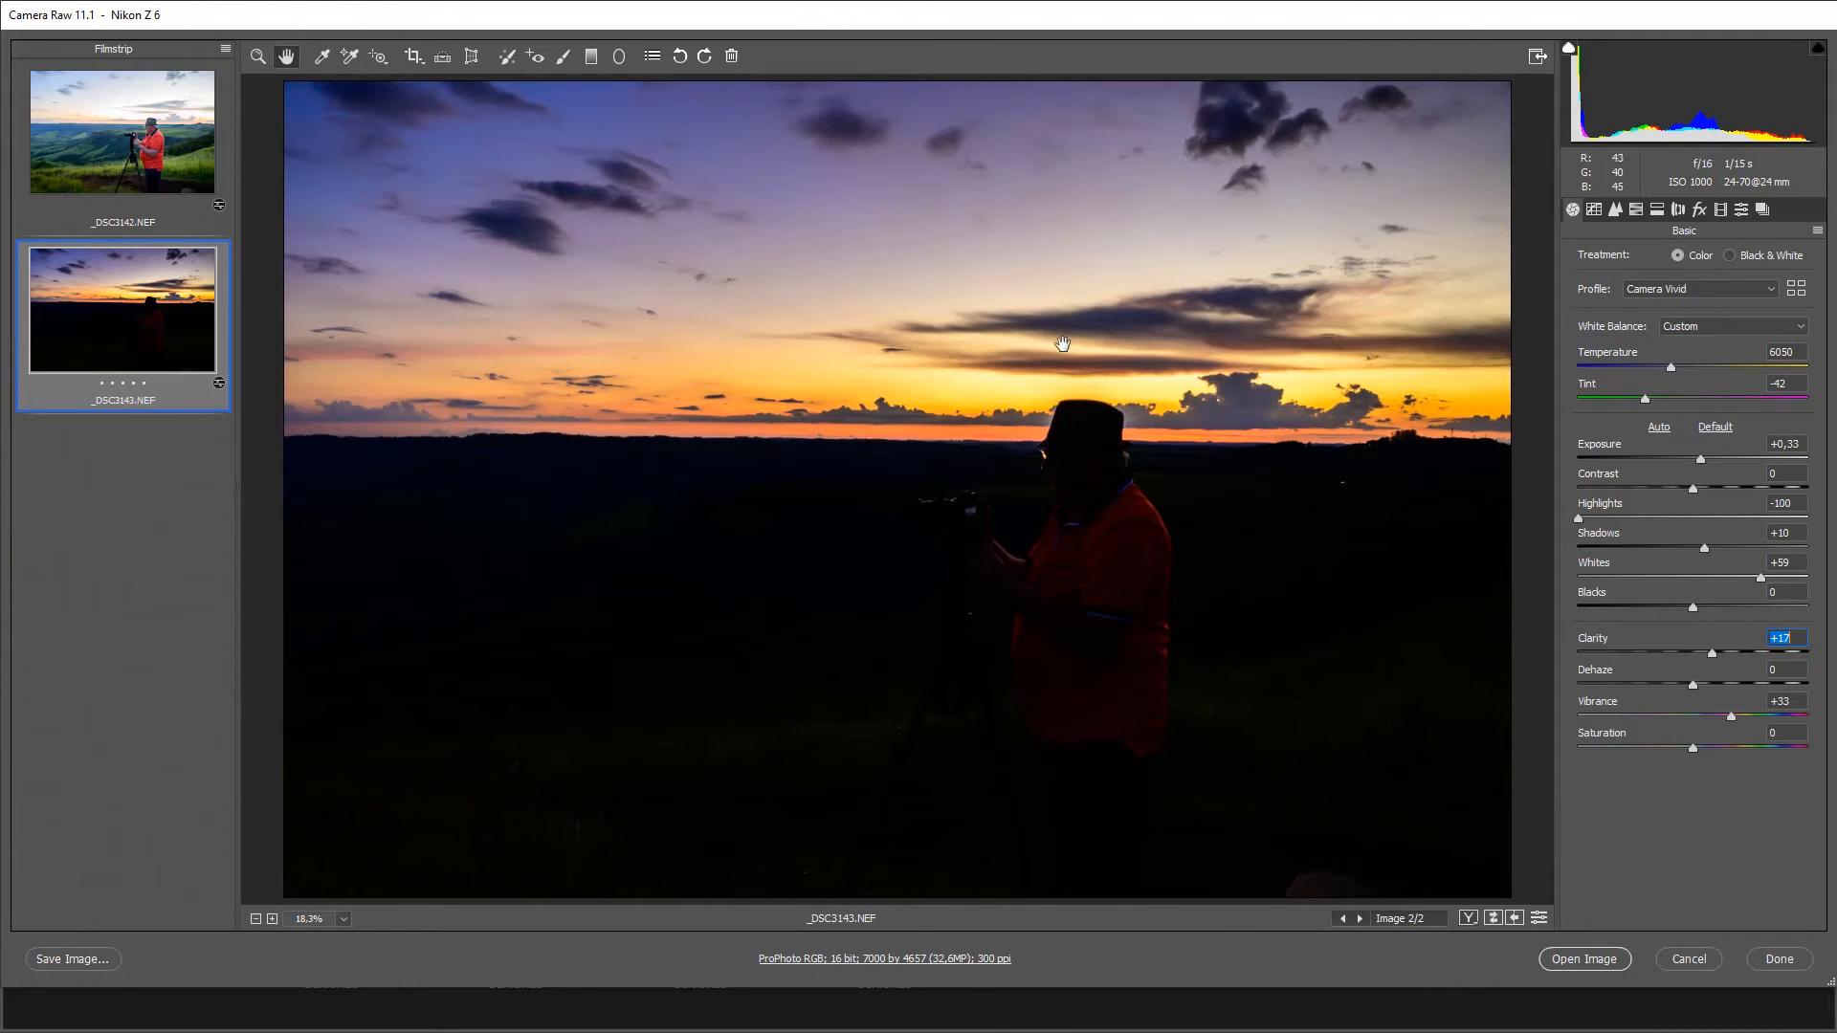
# Step: Compare the two edited exposures, select both photos together and display their Lens Corrections settings
pyautogui.click(105, 127)
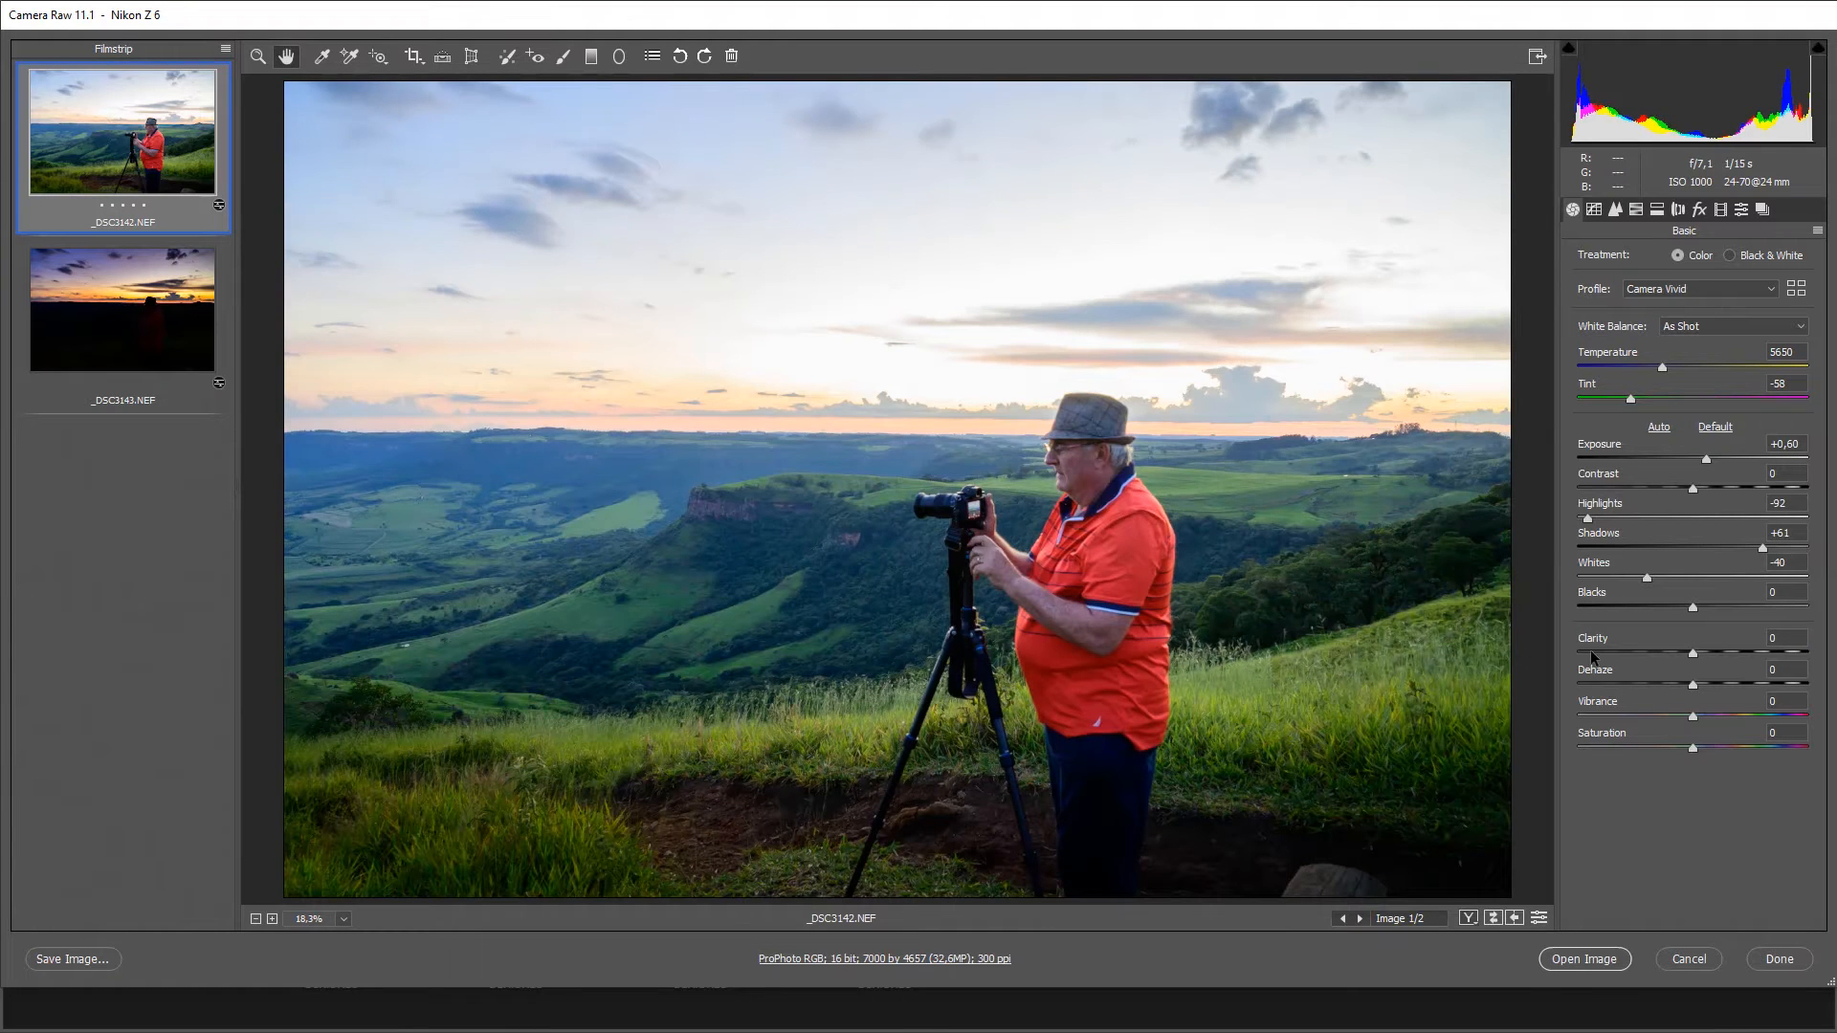
pyautogui.click(167, 295)
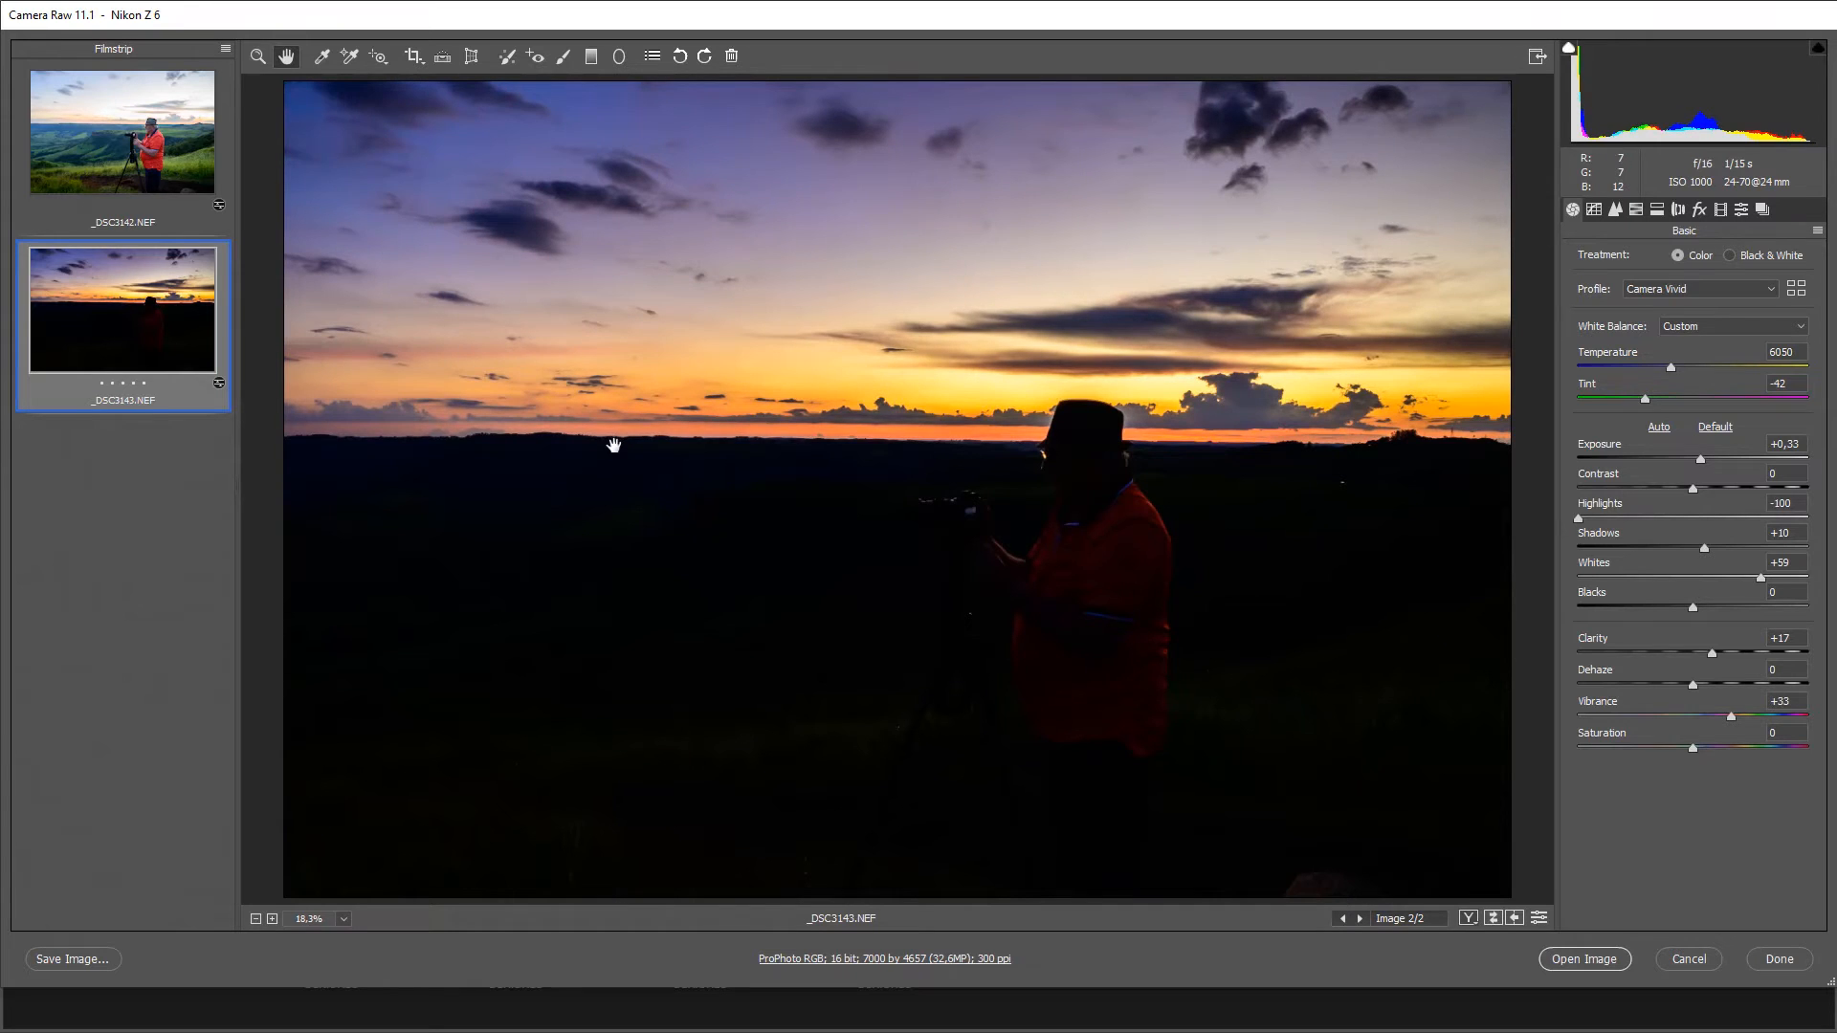
pyautogui.click(179, 124)
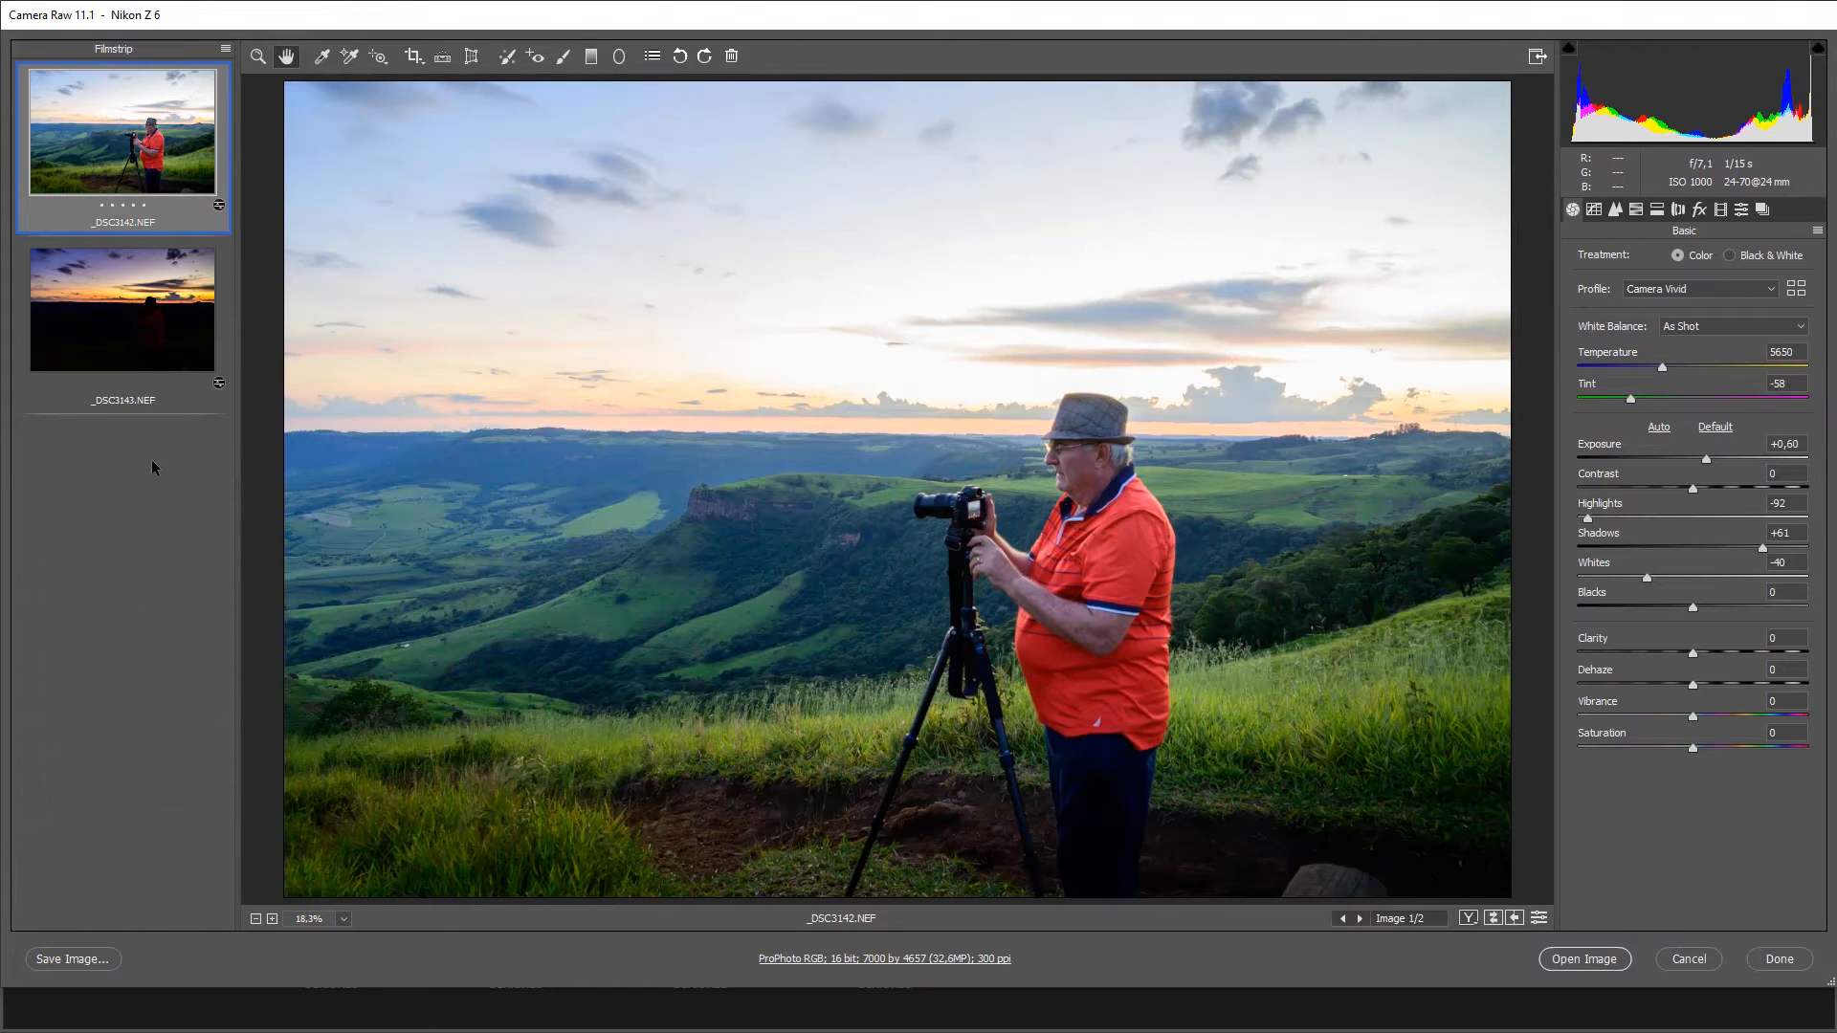
pyautogui.keyDown('shift'); pyautogui.click(144, 310); pyautogui.keyUp('shift')
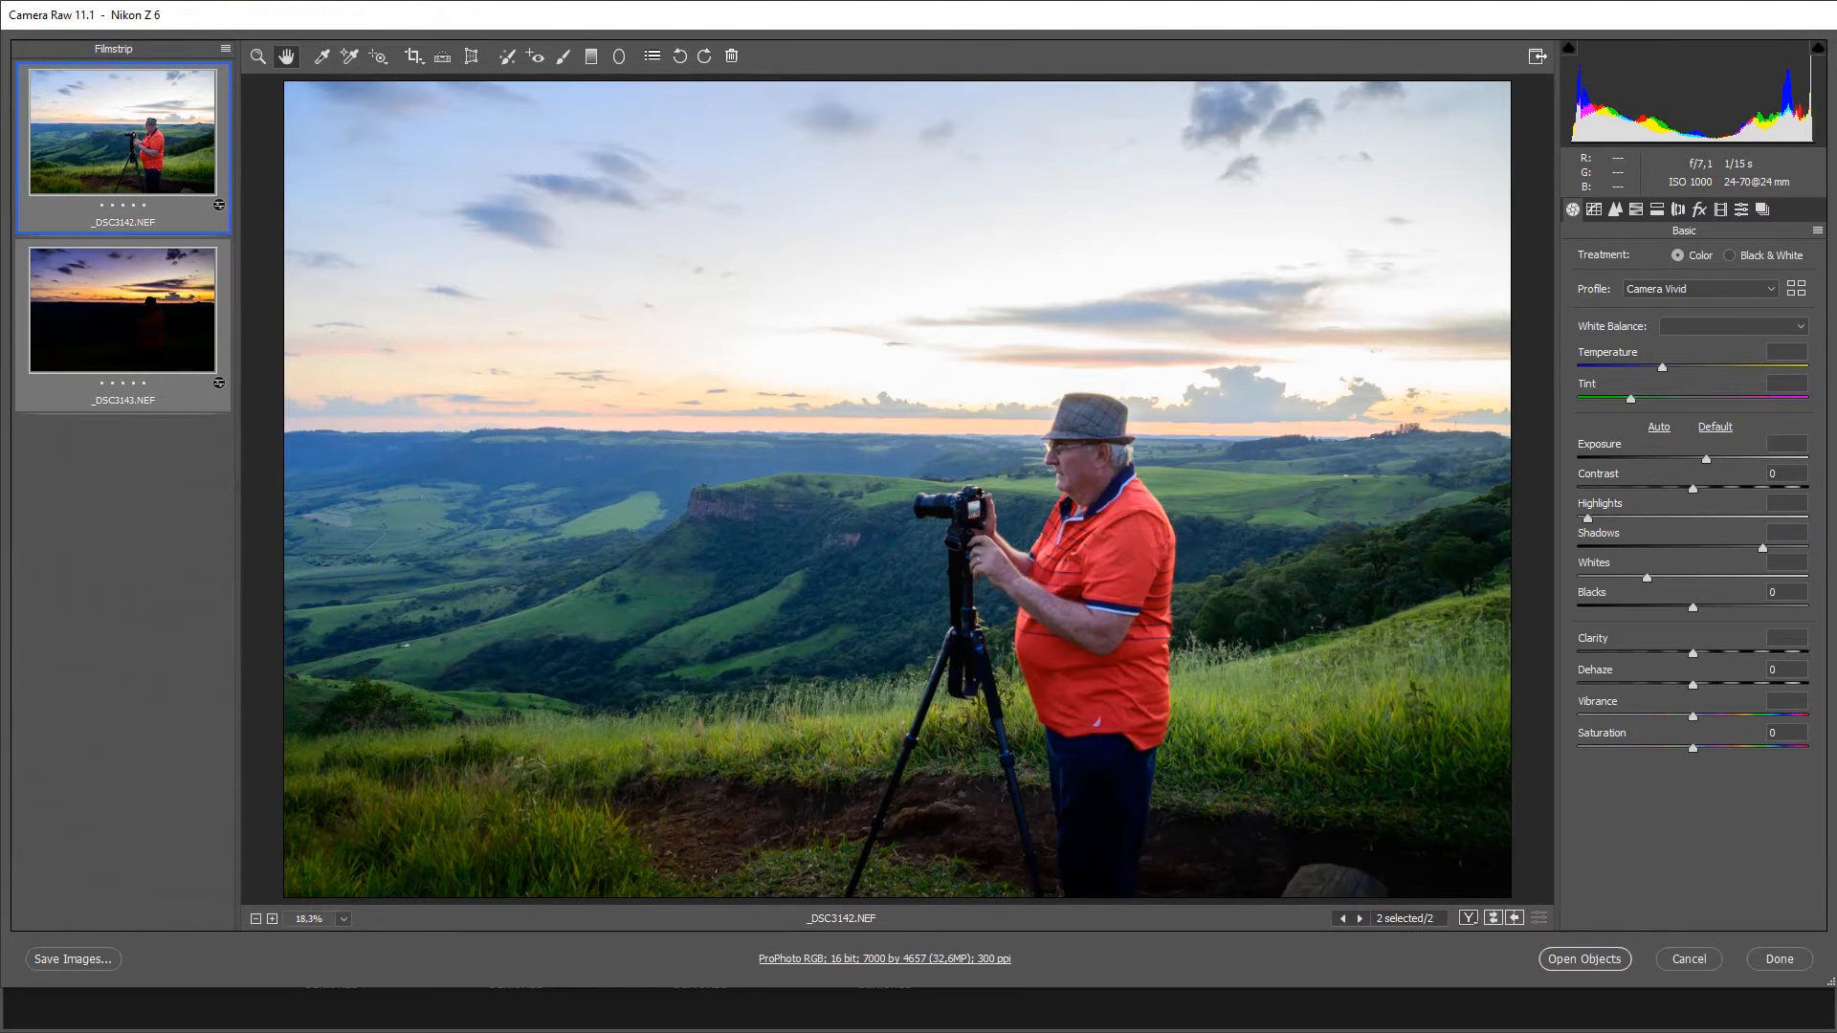
pyautogui.click(1678, 209)
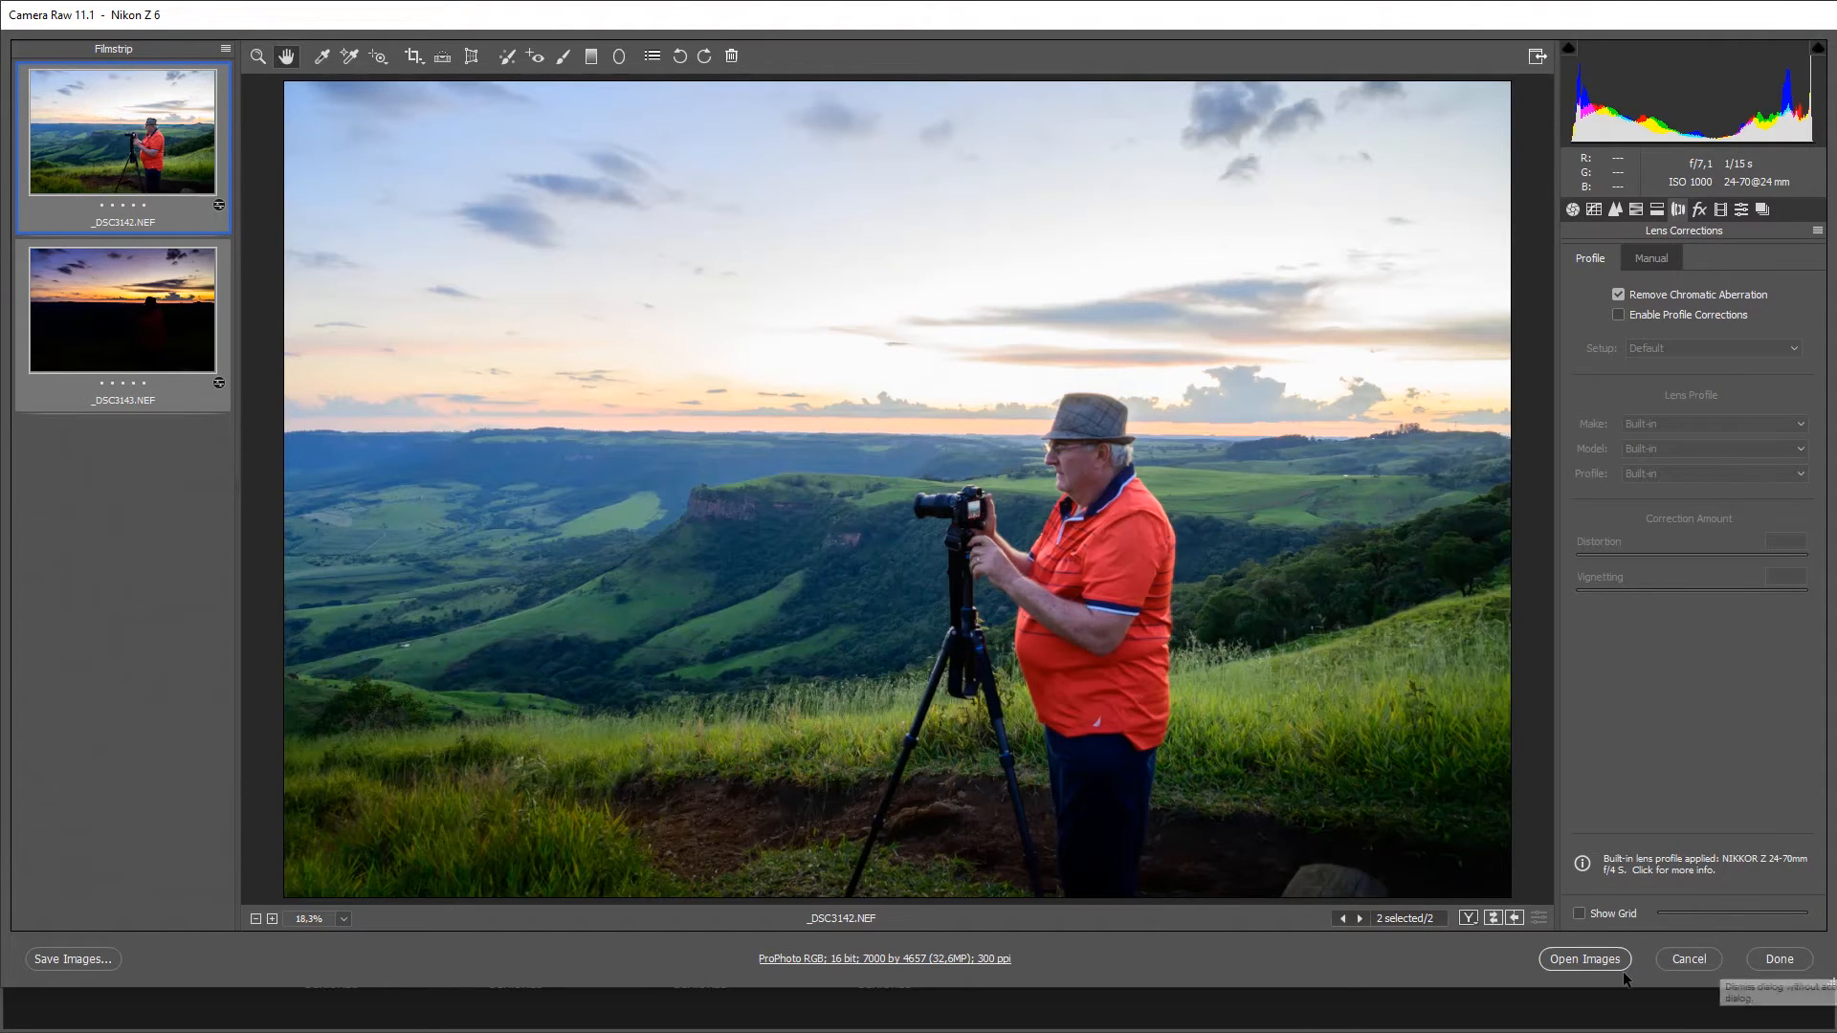
# Step: Open both edited exposures in Photoshop, compare them and display _DSC3142.NEF
pyautogui.click(1576, 959)
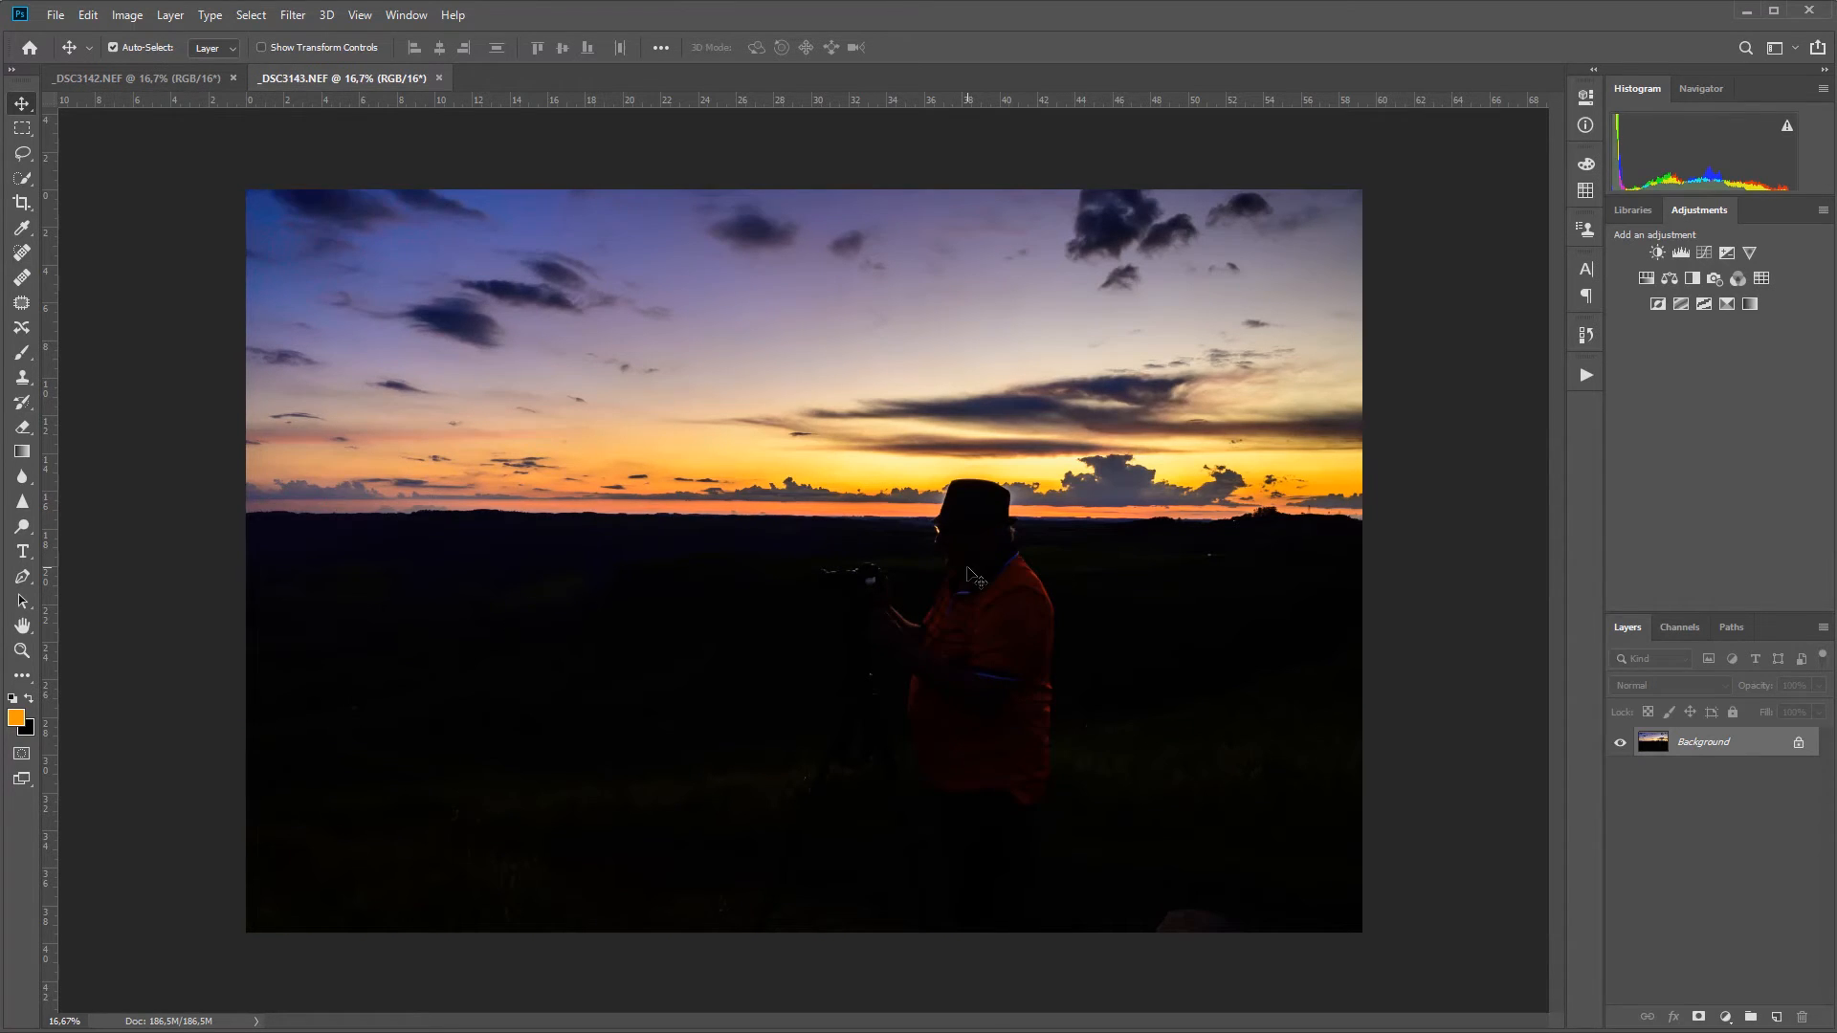
pyautogui.click(141, 78)
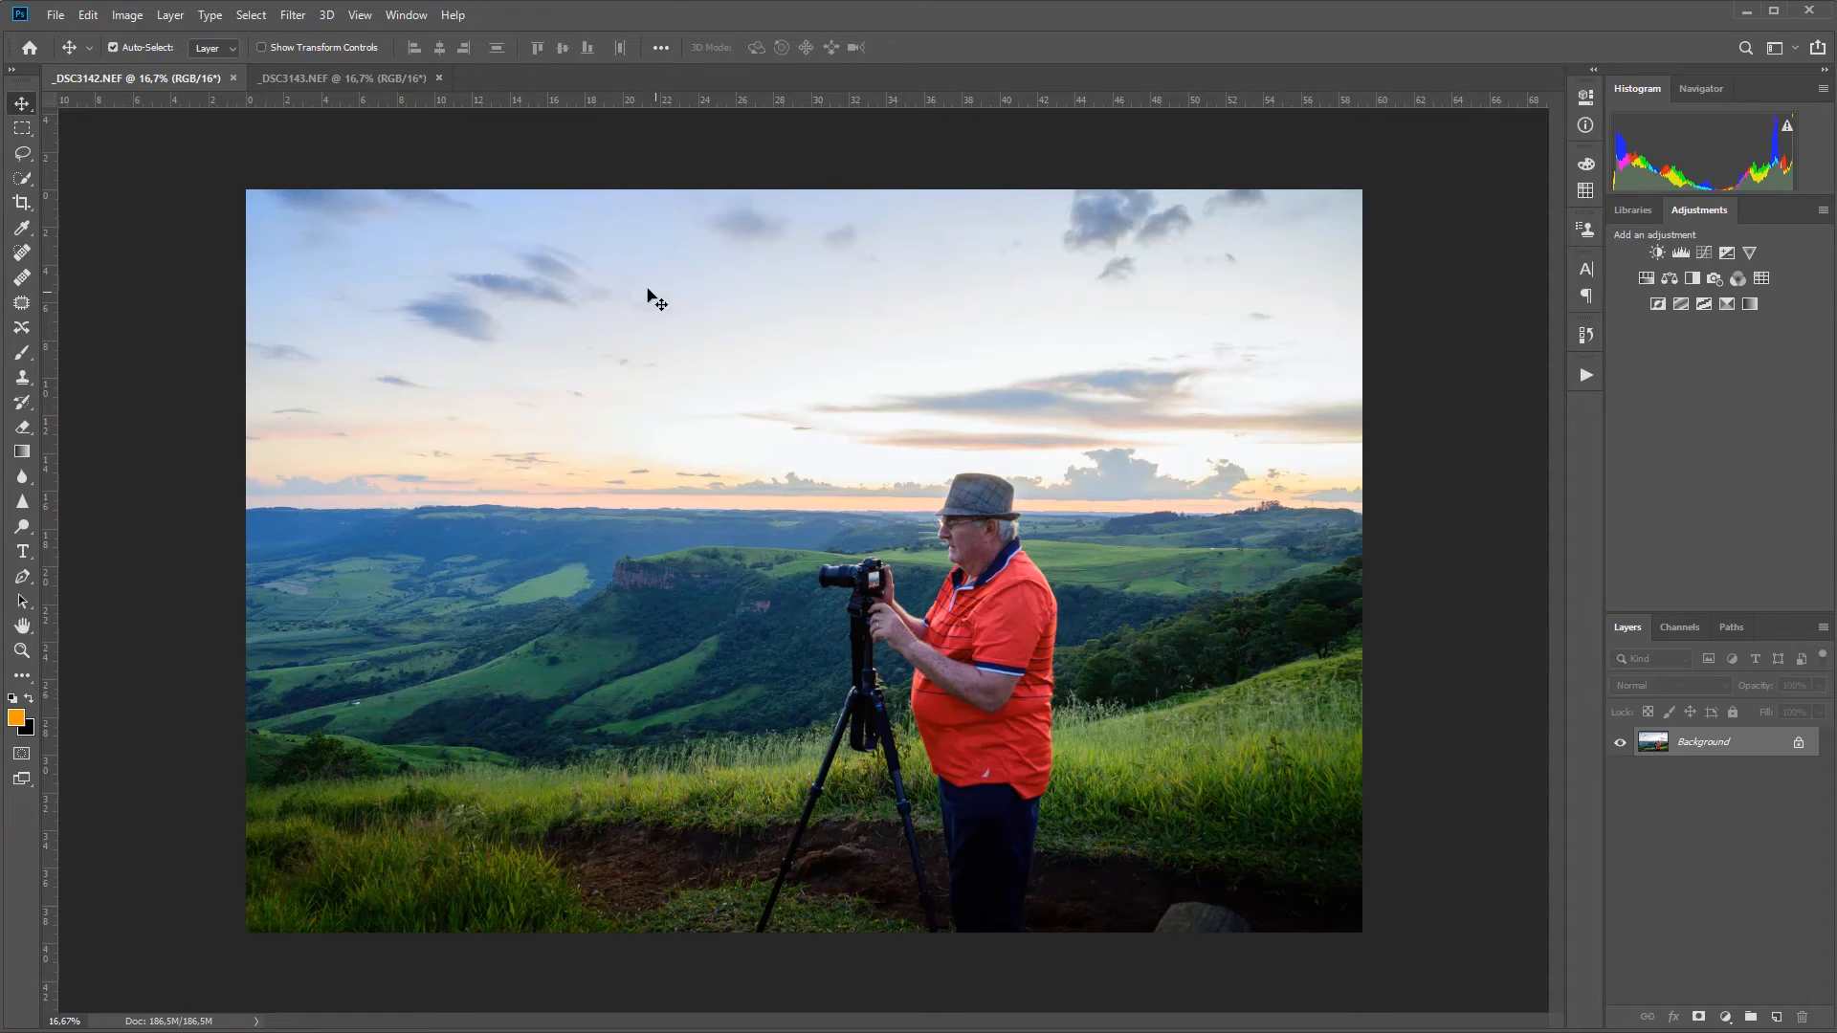
pyautogui.click(296, 81)
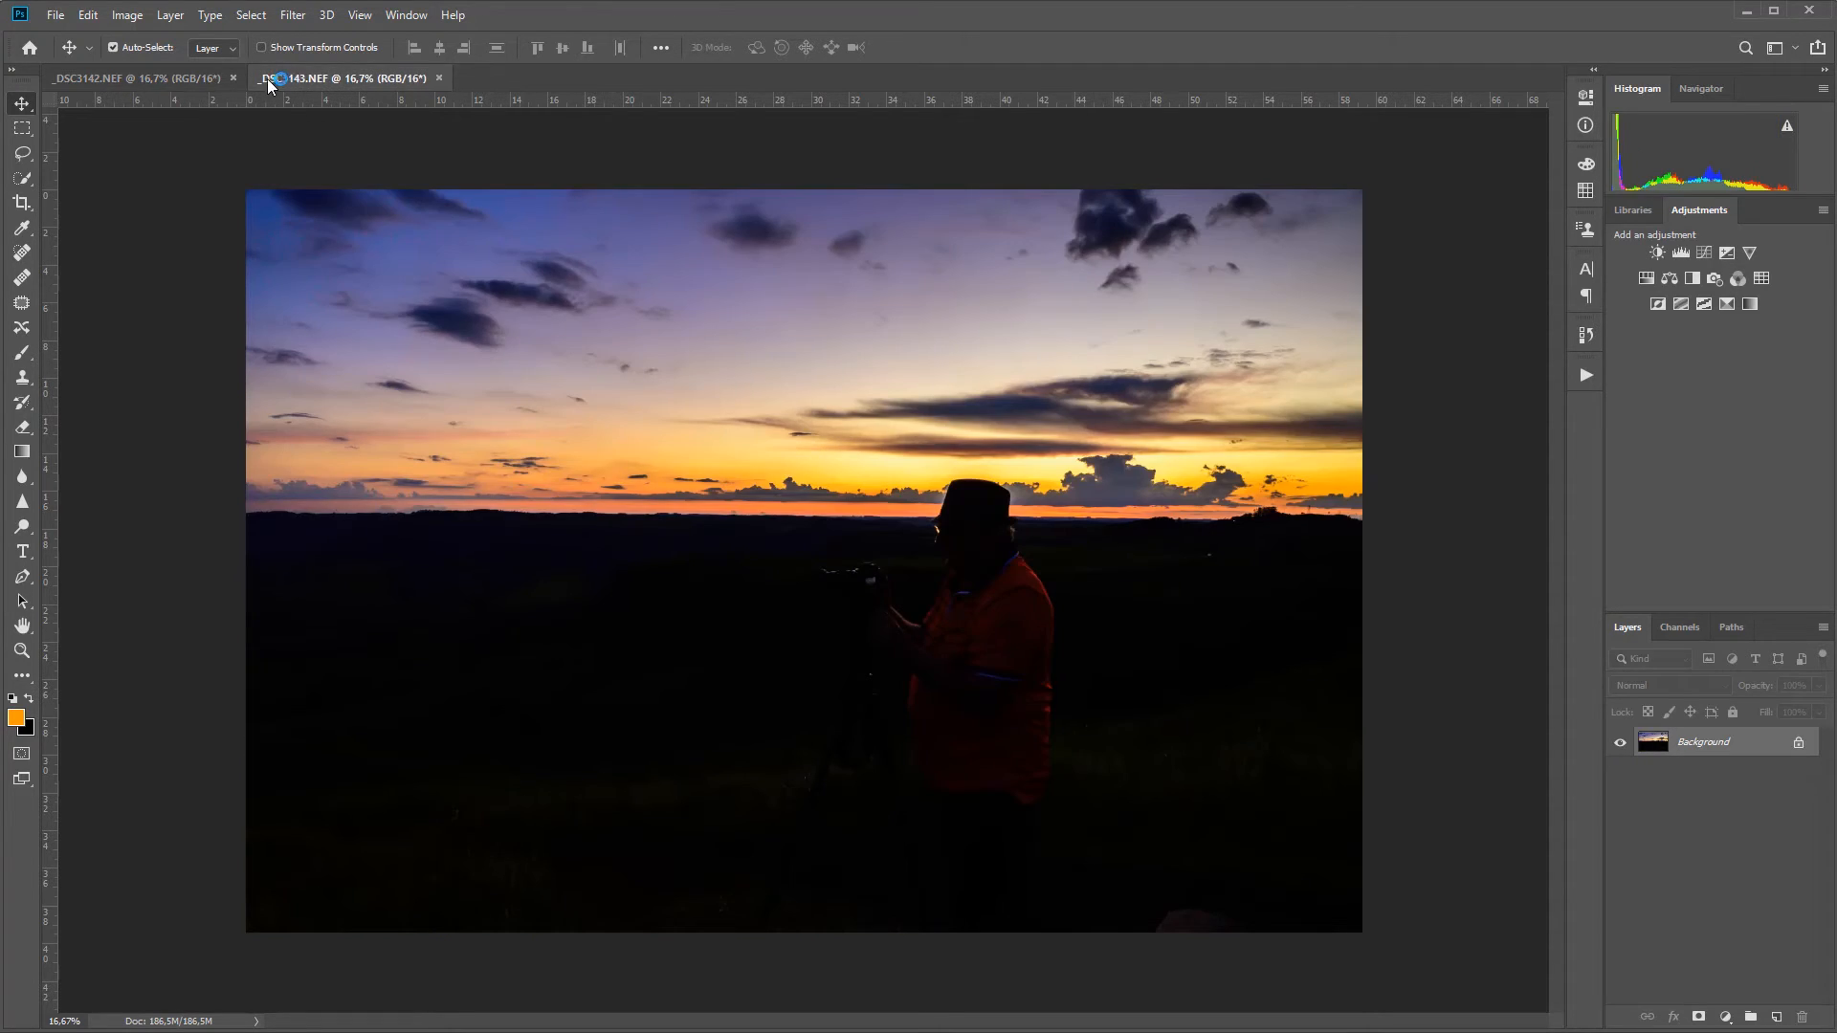
pyautogui.click(175, 81)
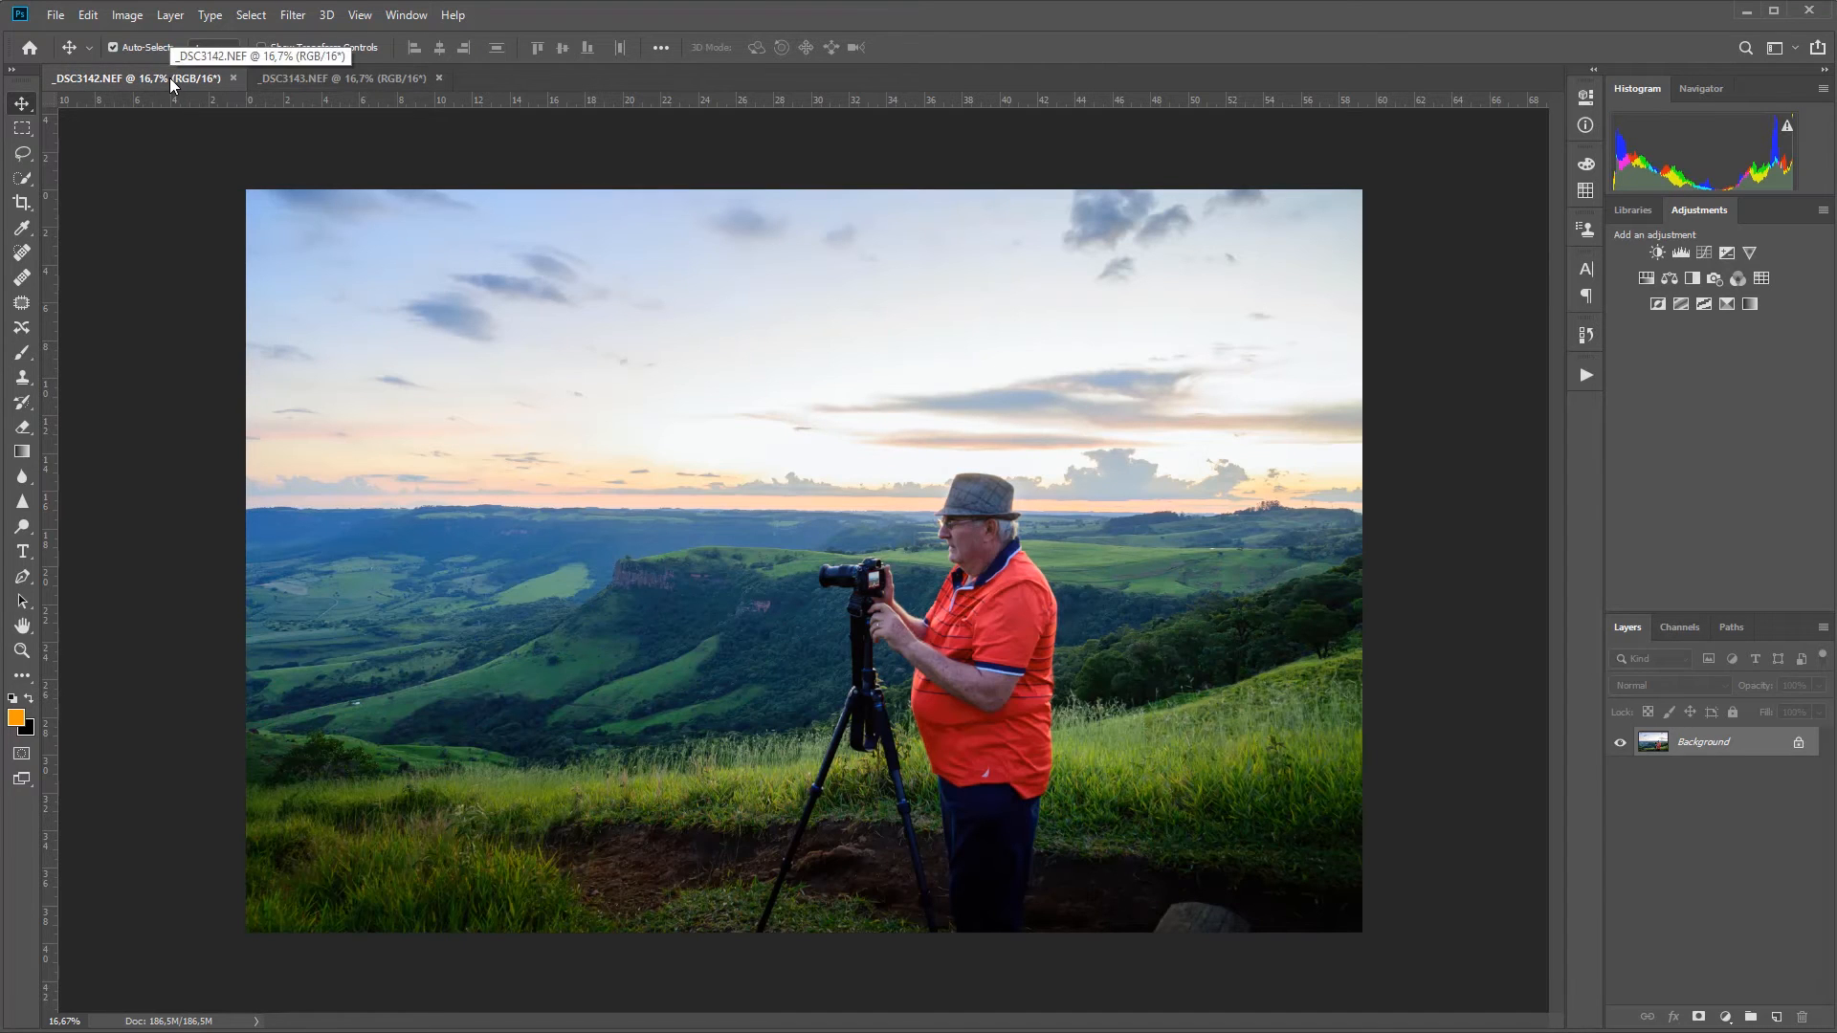
# Step: Copy the entire _DSC3142.NEF image and paste it as a new layer over the sunset photo in _DSC3143.NEF
pyautogui.hotkey('ctrl', 'a')
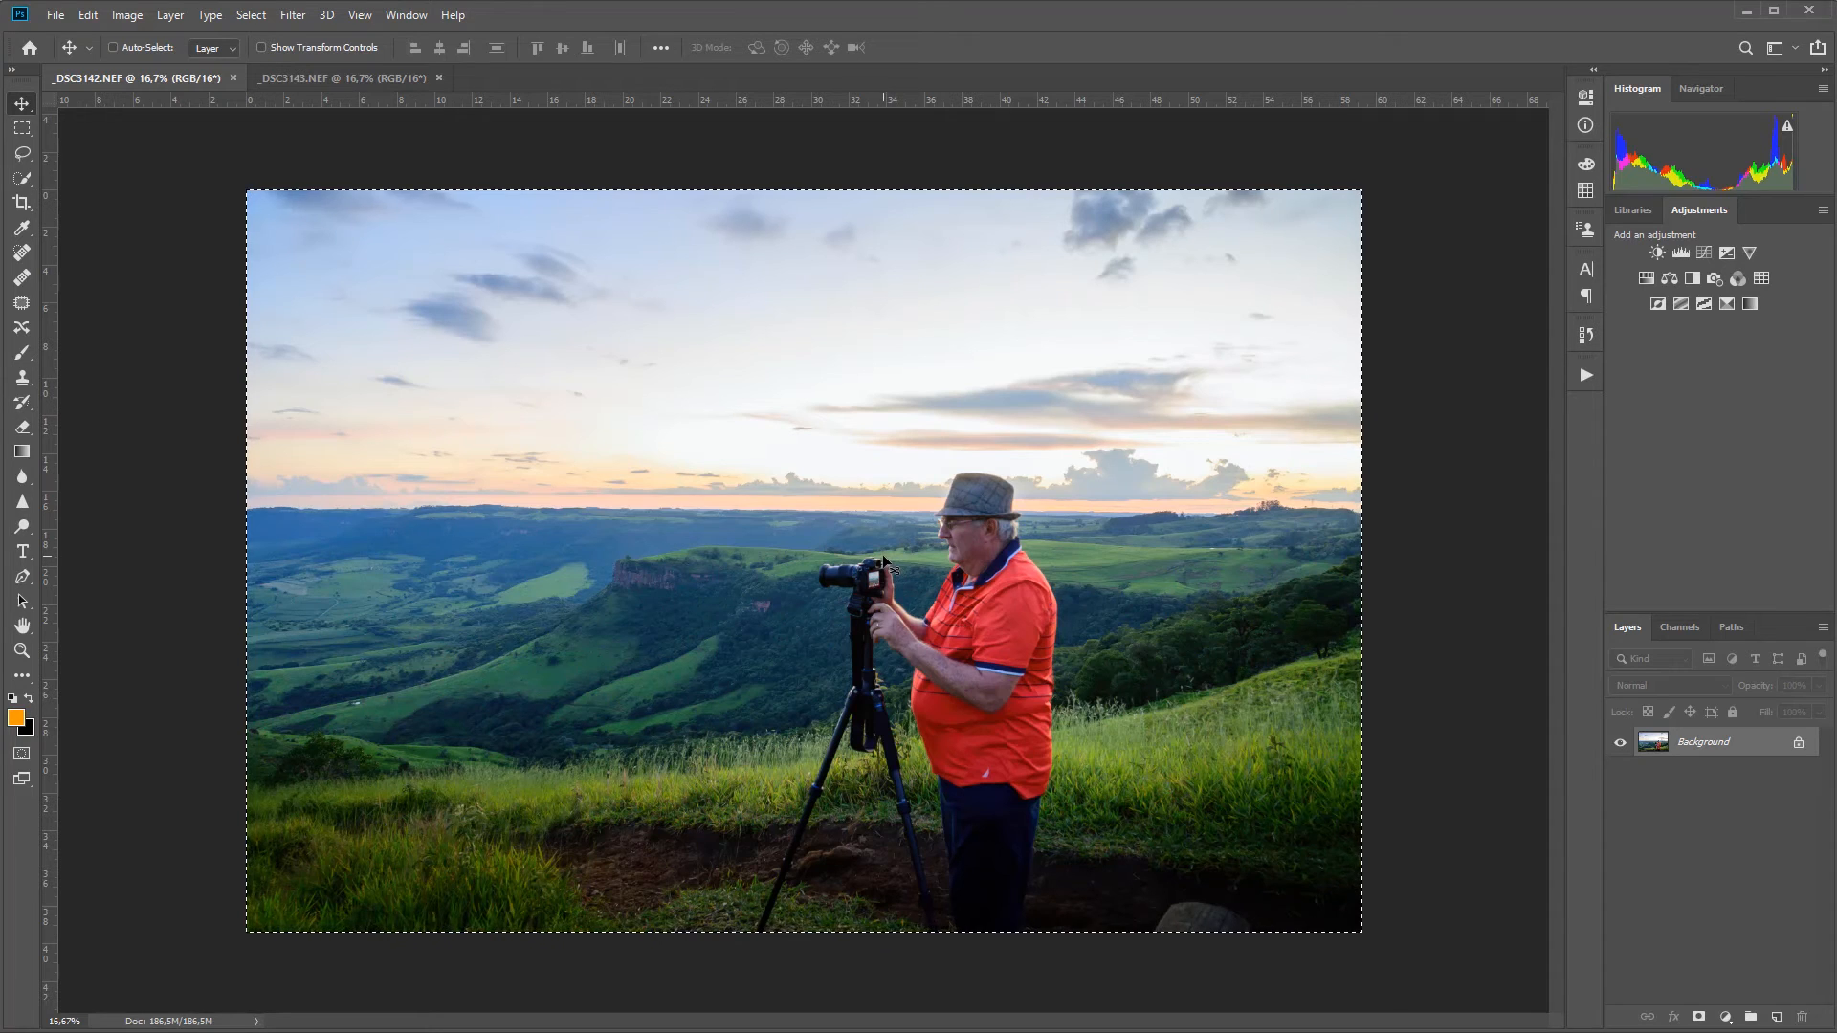
pyautogui.click(299, 79)
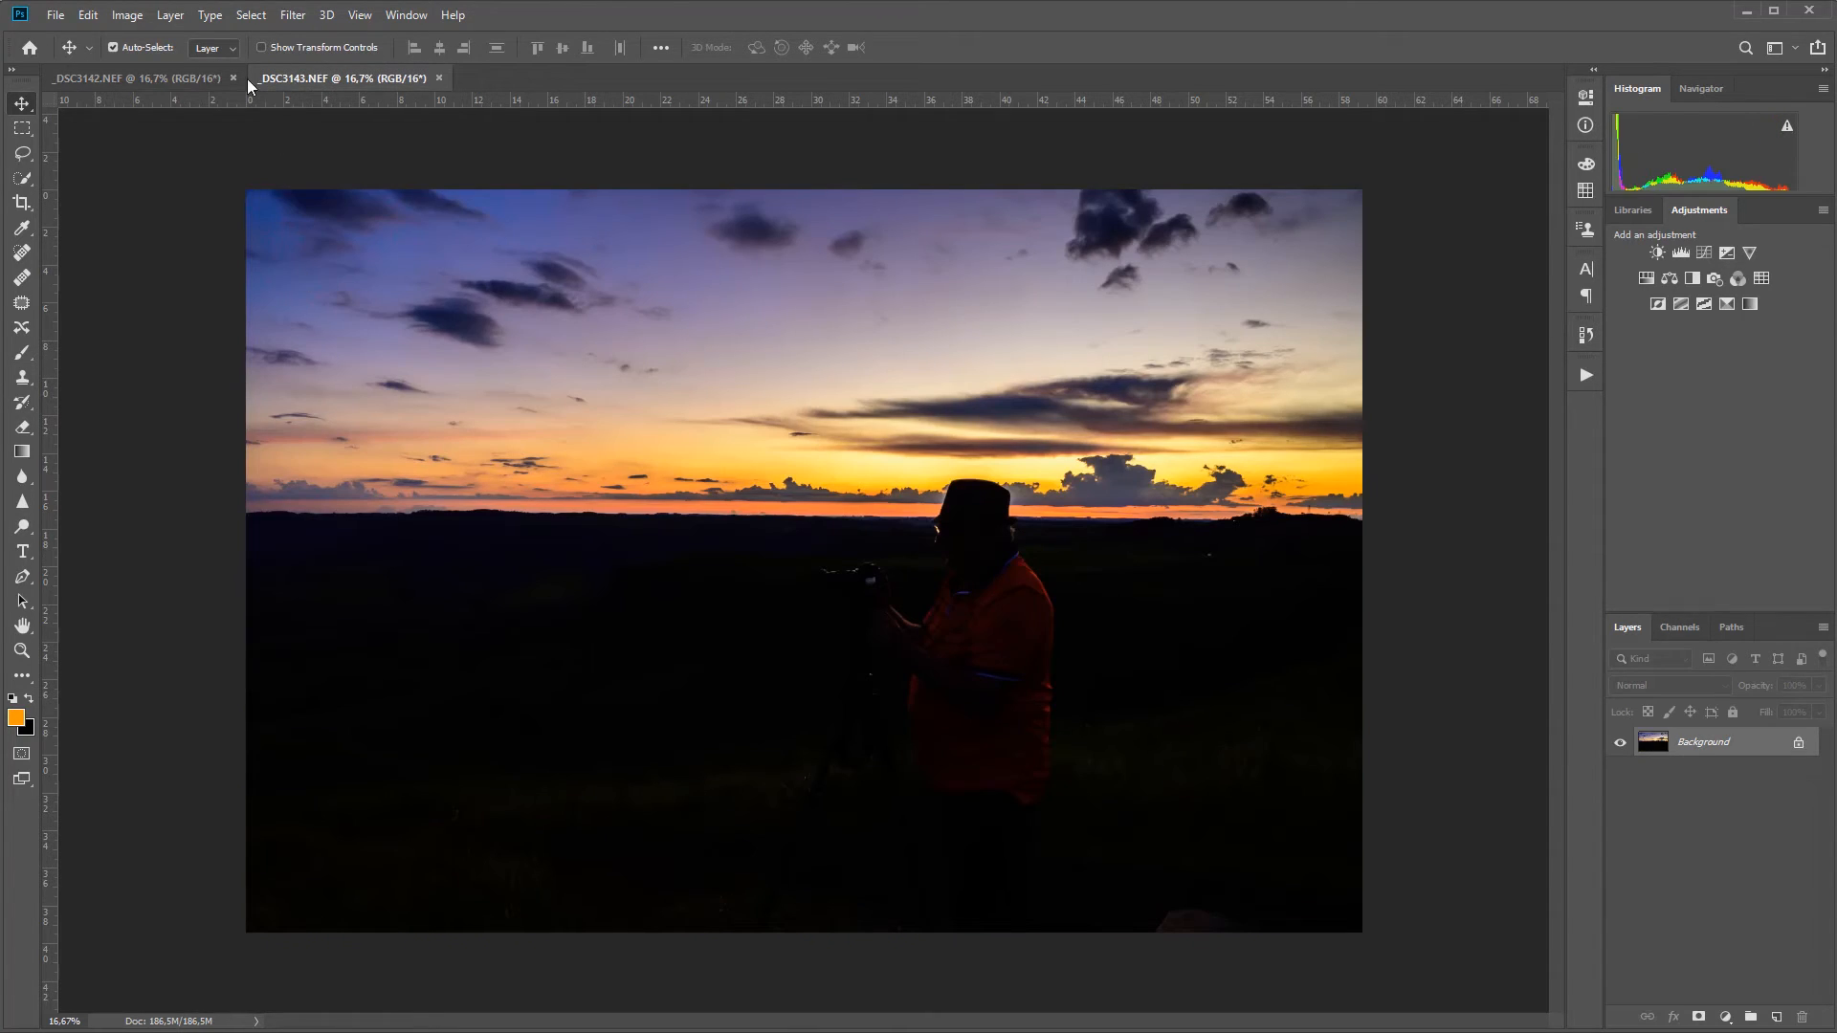
pyautogui.click(205, 78)
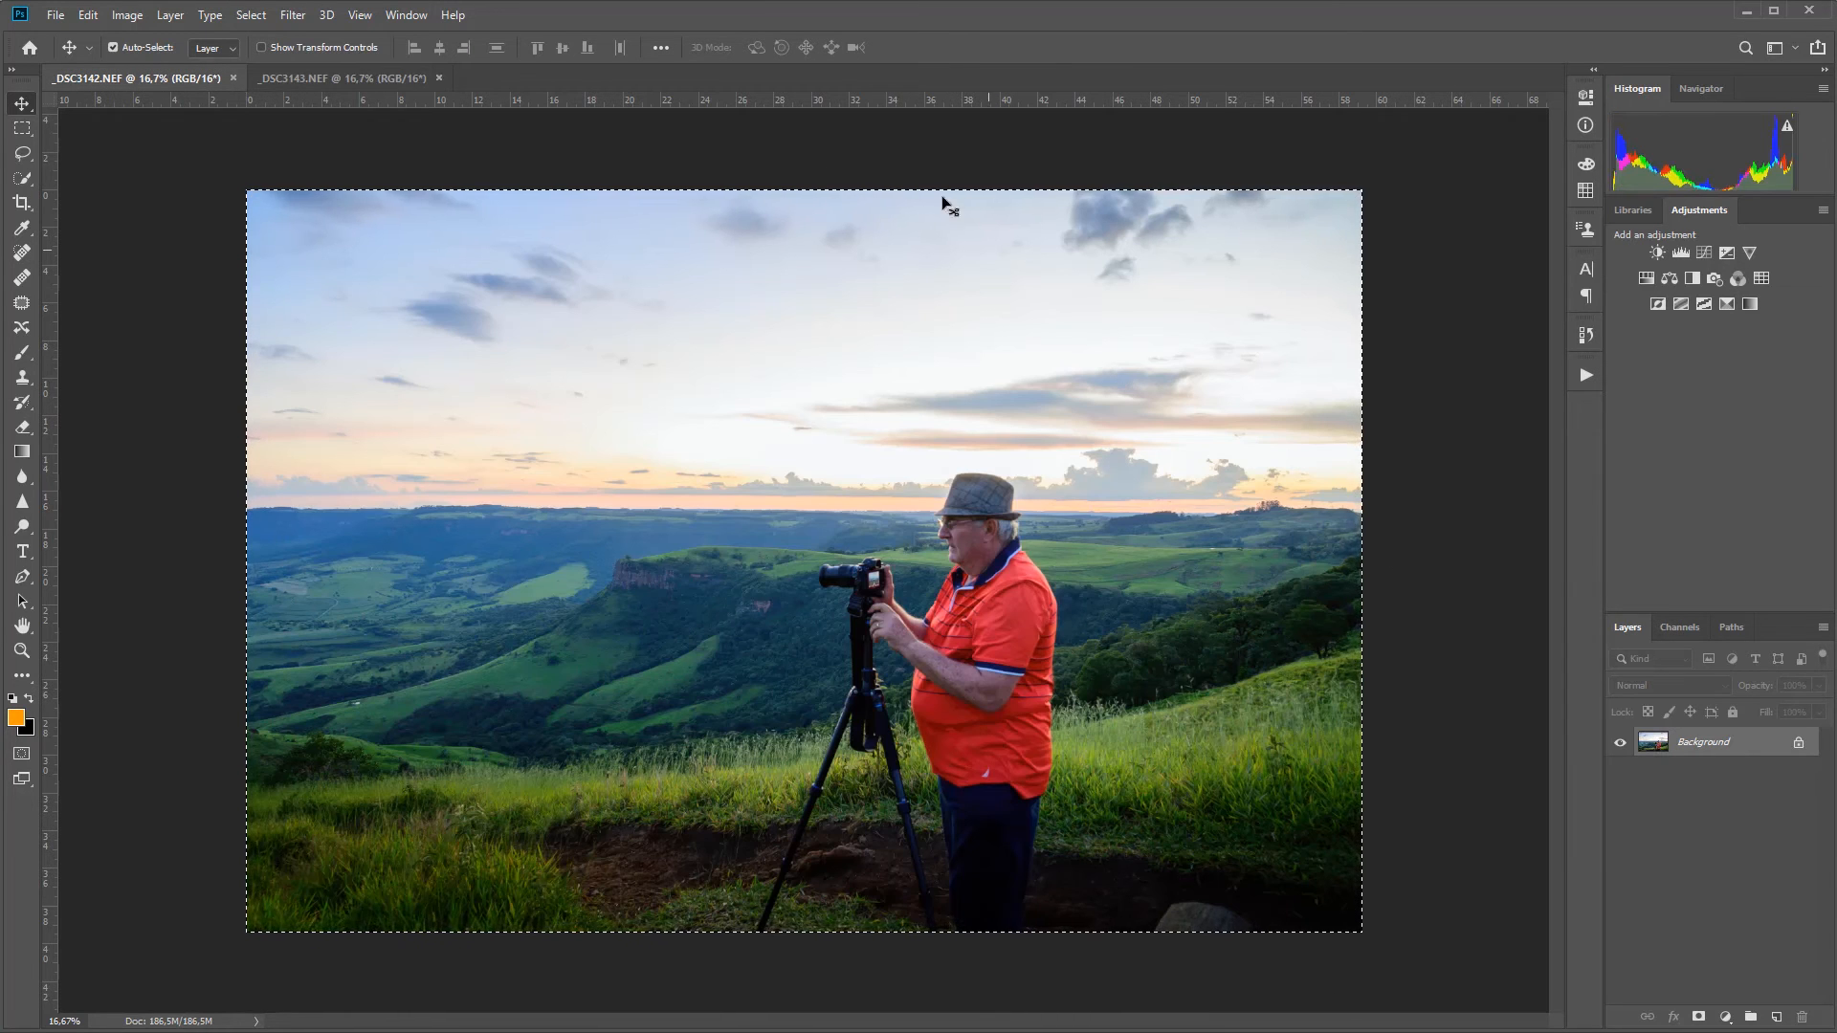
pyautogui.click(316, 79)
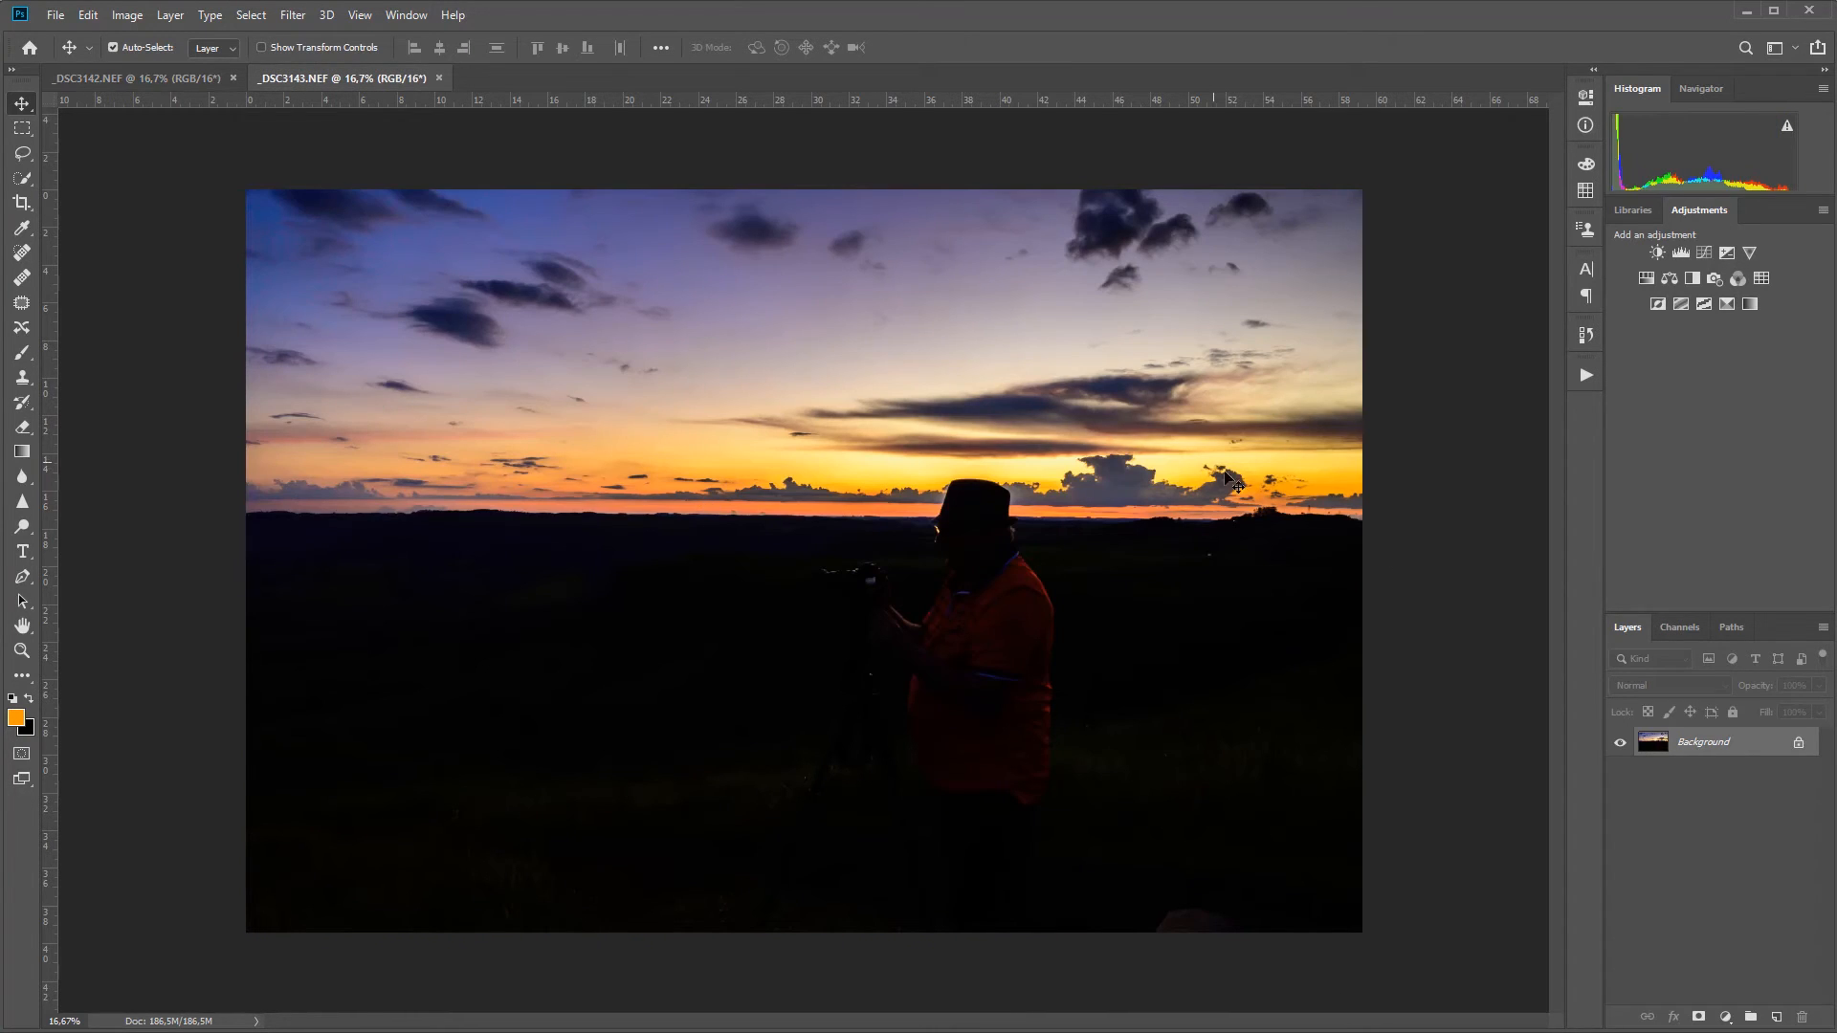
pyautogui.press('ctrl')
pyautogui.moveTo(1435, 603); pyautogui.dragTo(1437, 605)
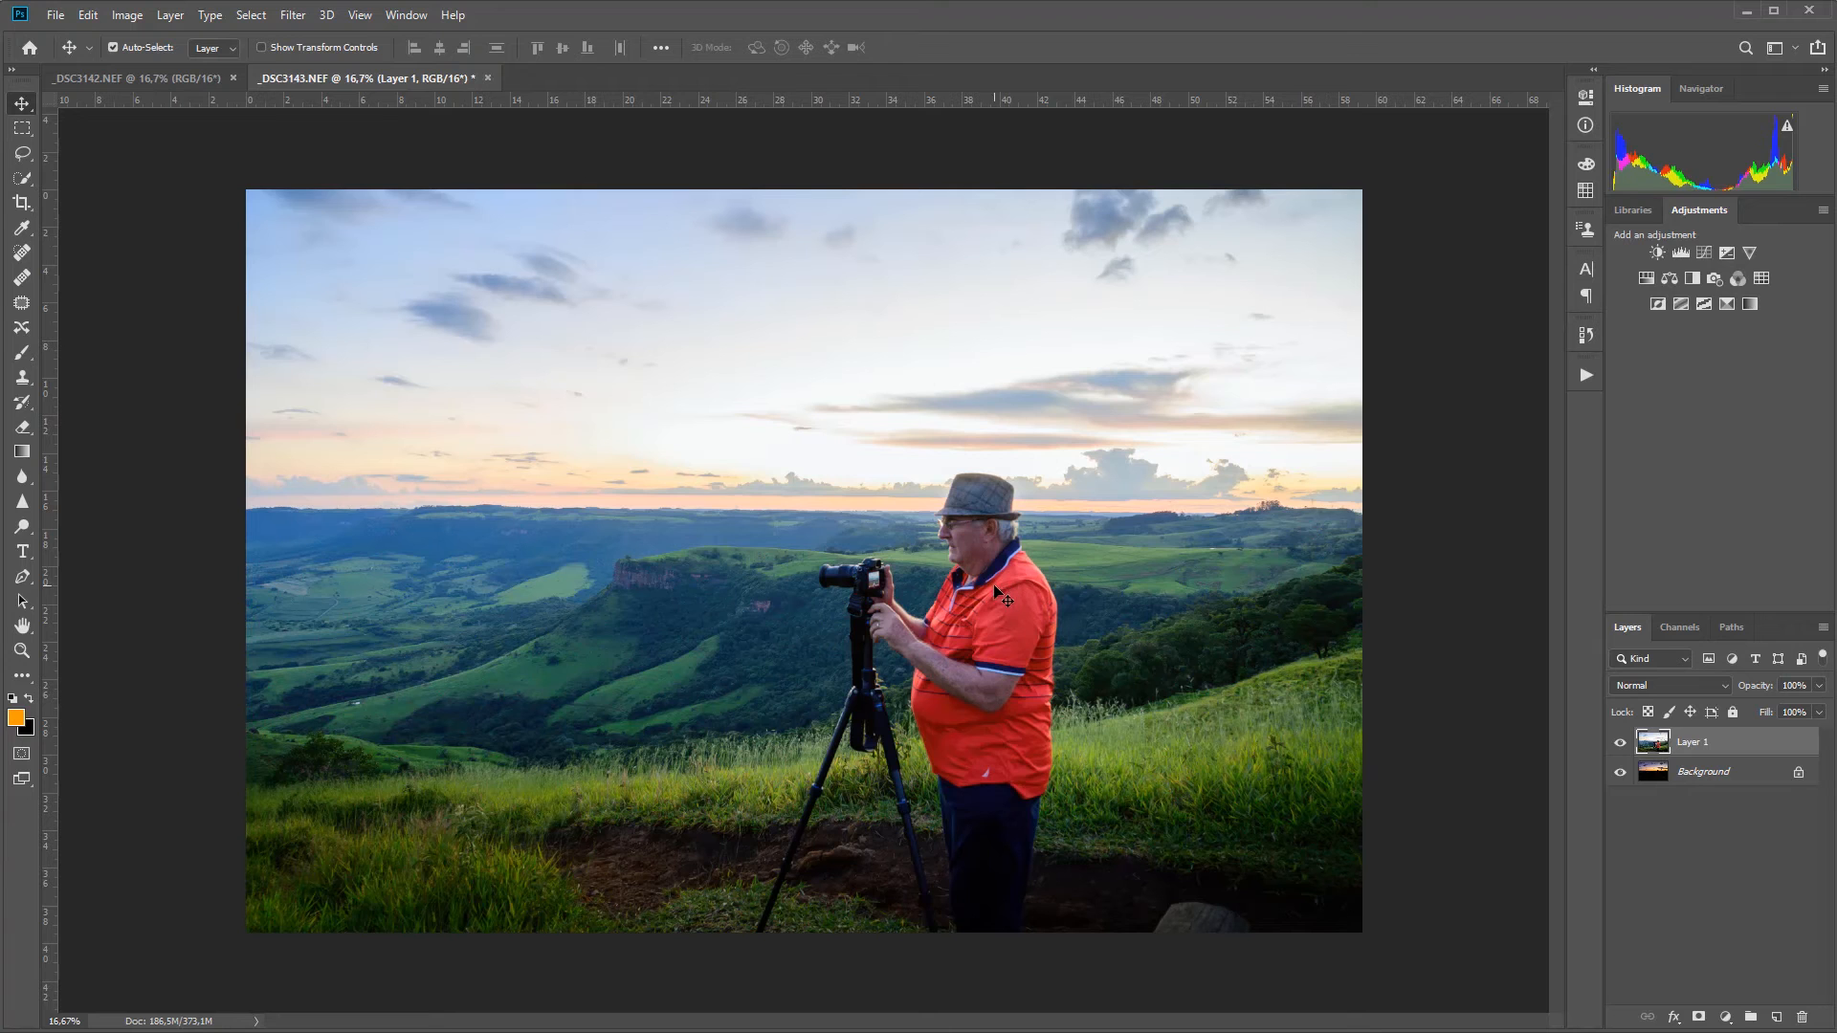
# Step: Hide and show Layer 1 repeatedly to compare the bright exposure with the sunset exposure beneath it
pyautogui.click(1620, 743)
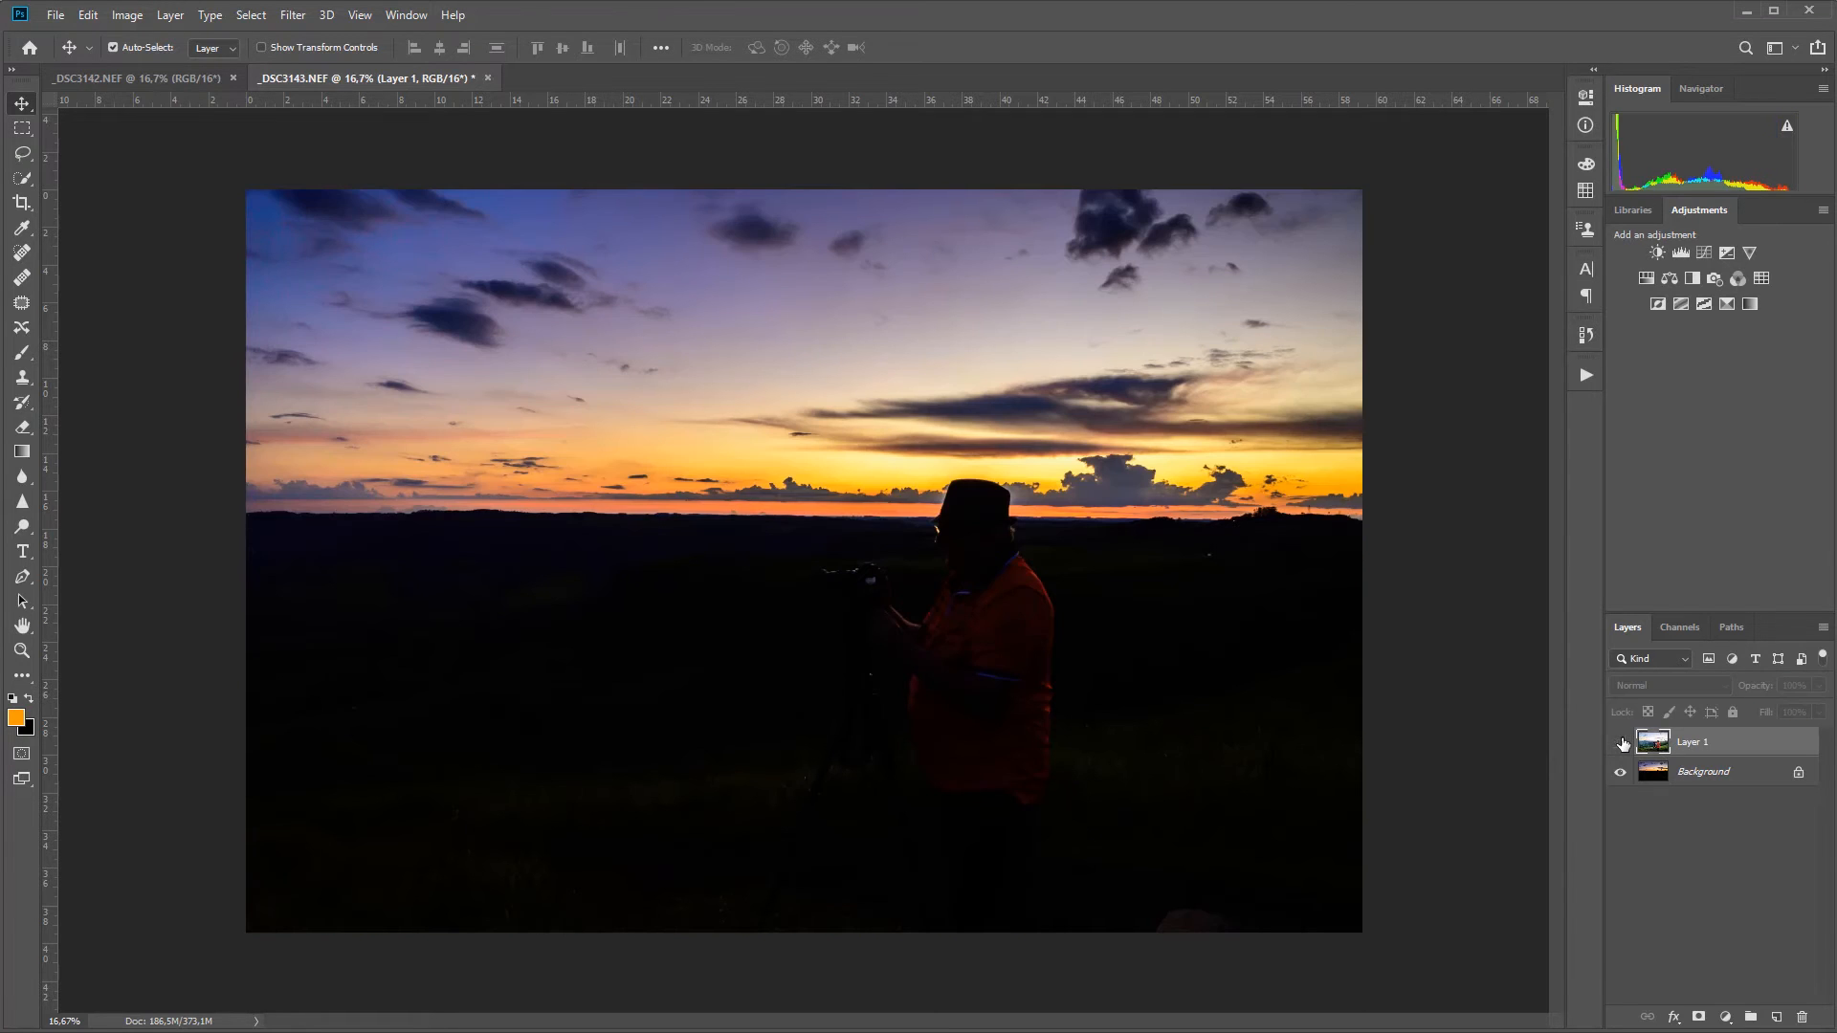
pyautogui.click(1620, 743)
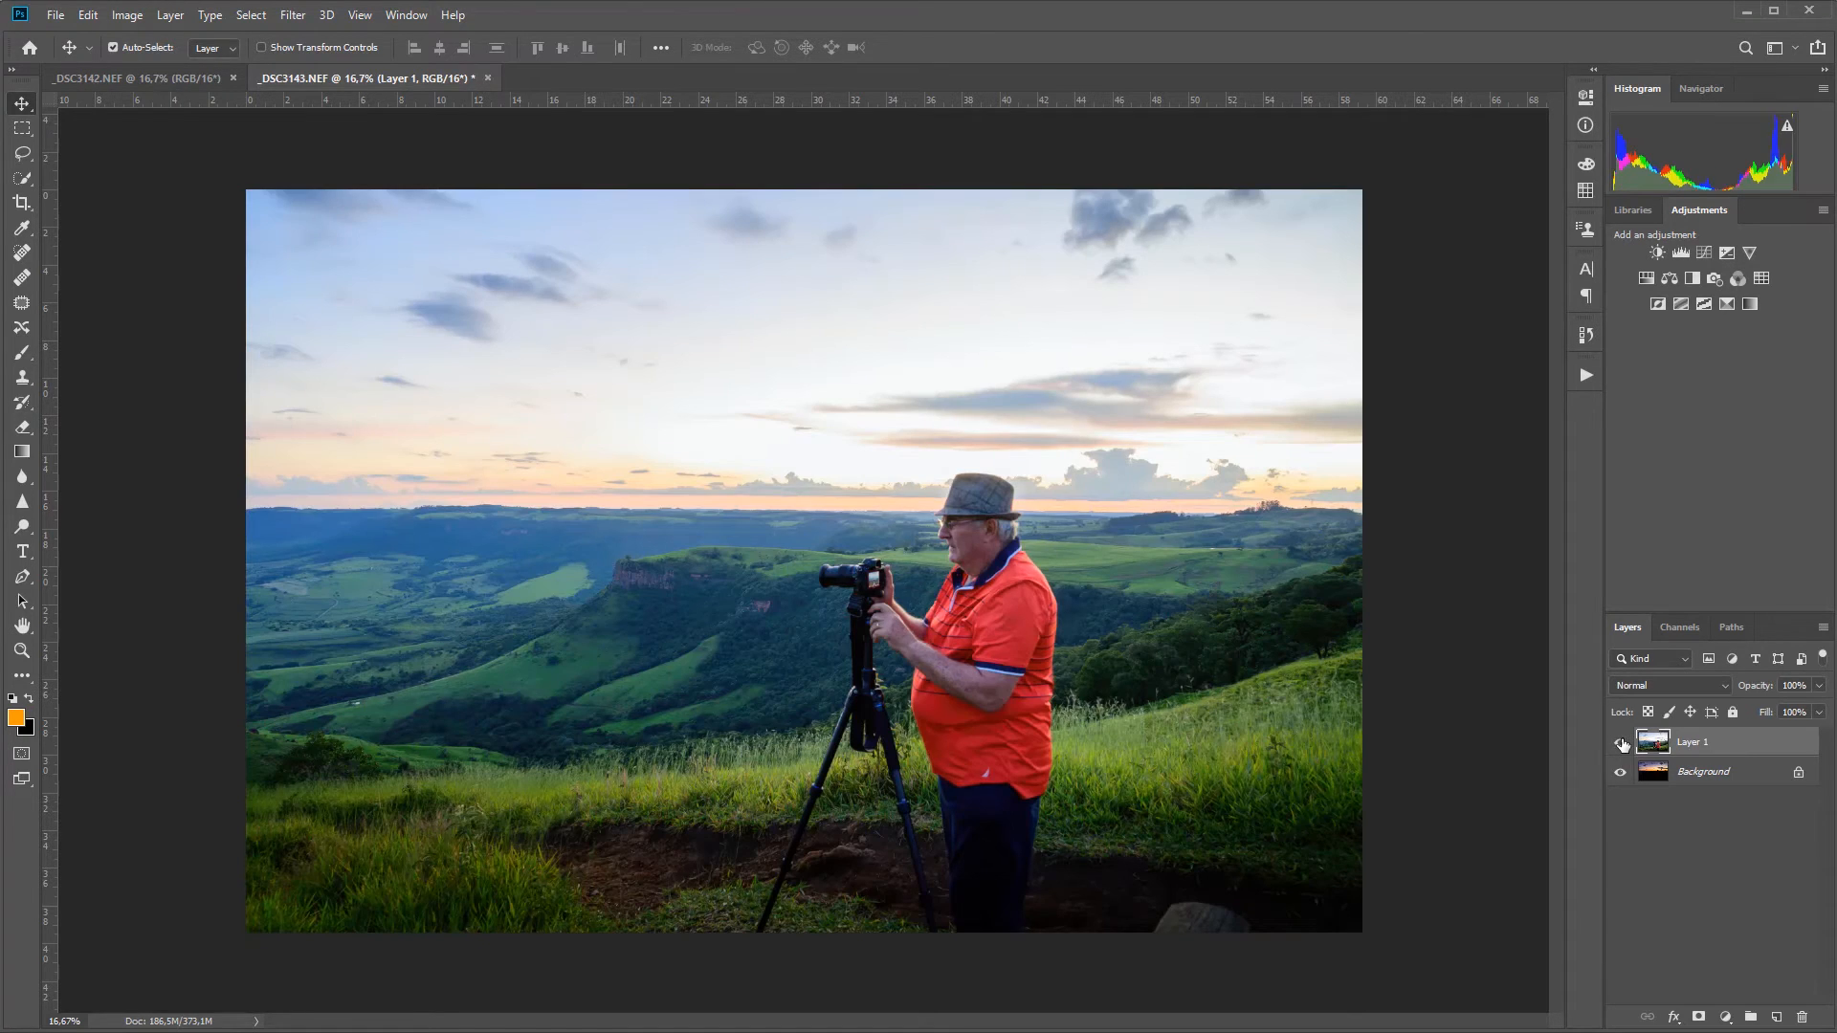
pyautogui.click(1621, 744)
pyautogui.click(1621, 743)
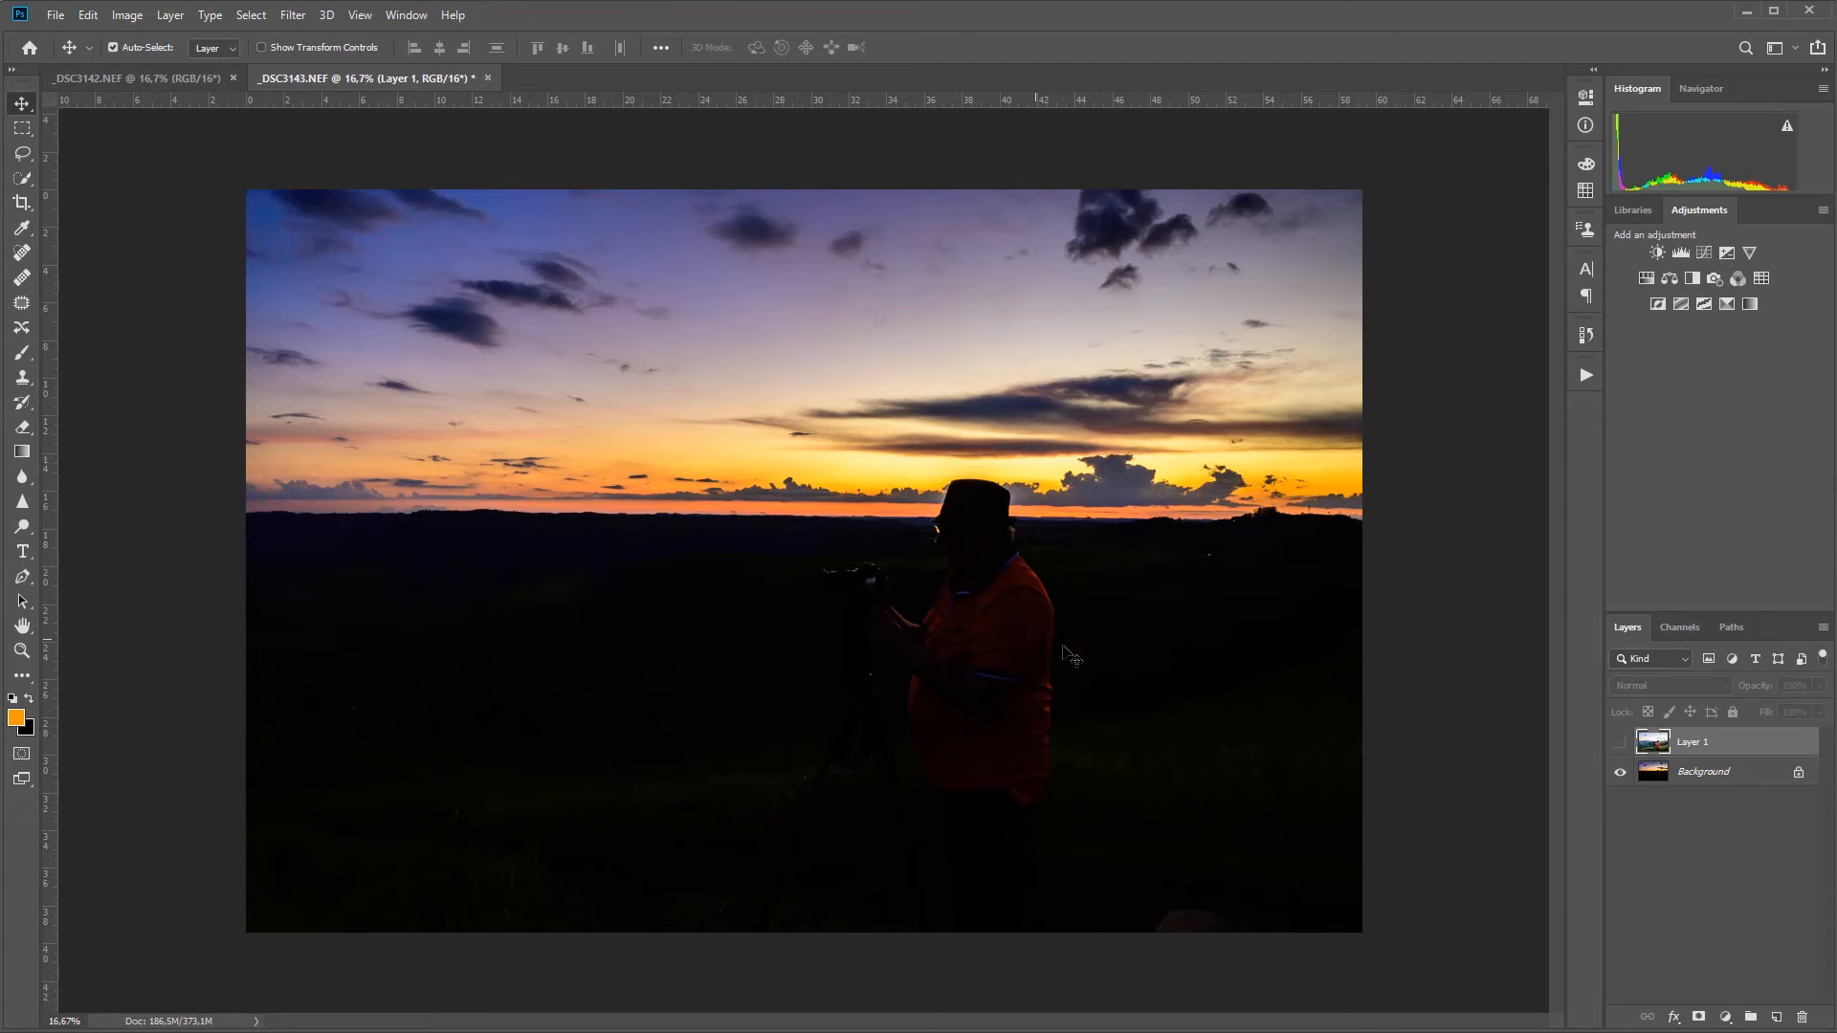
pyautogui.click(1622, 744)
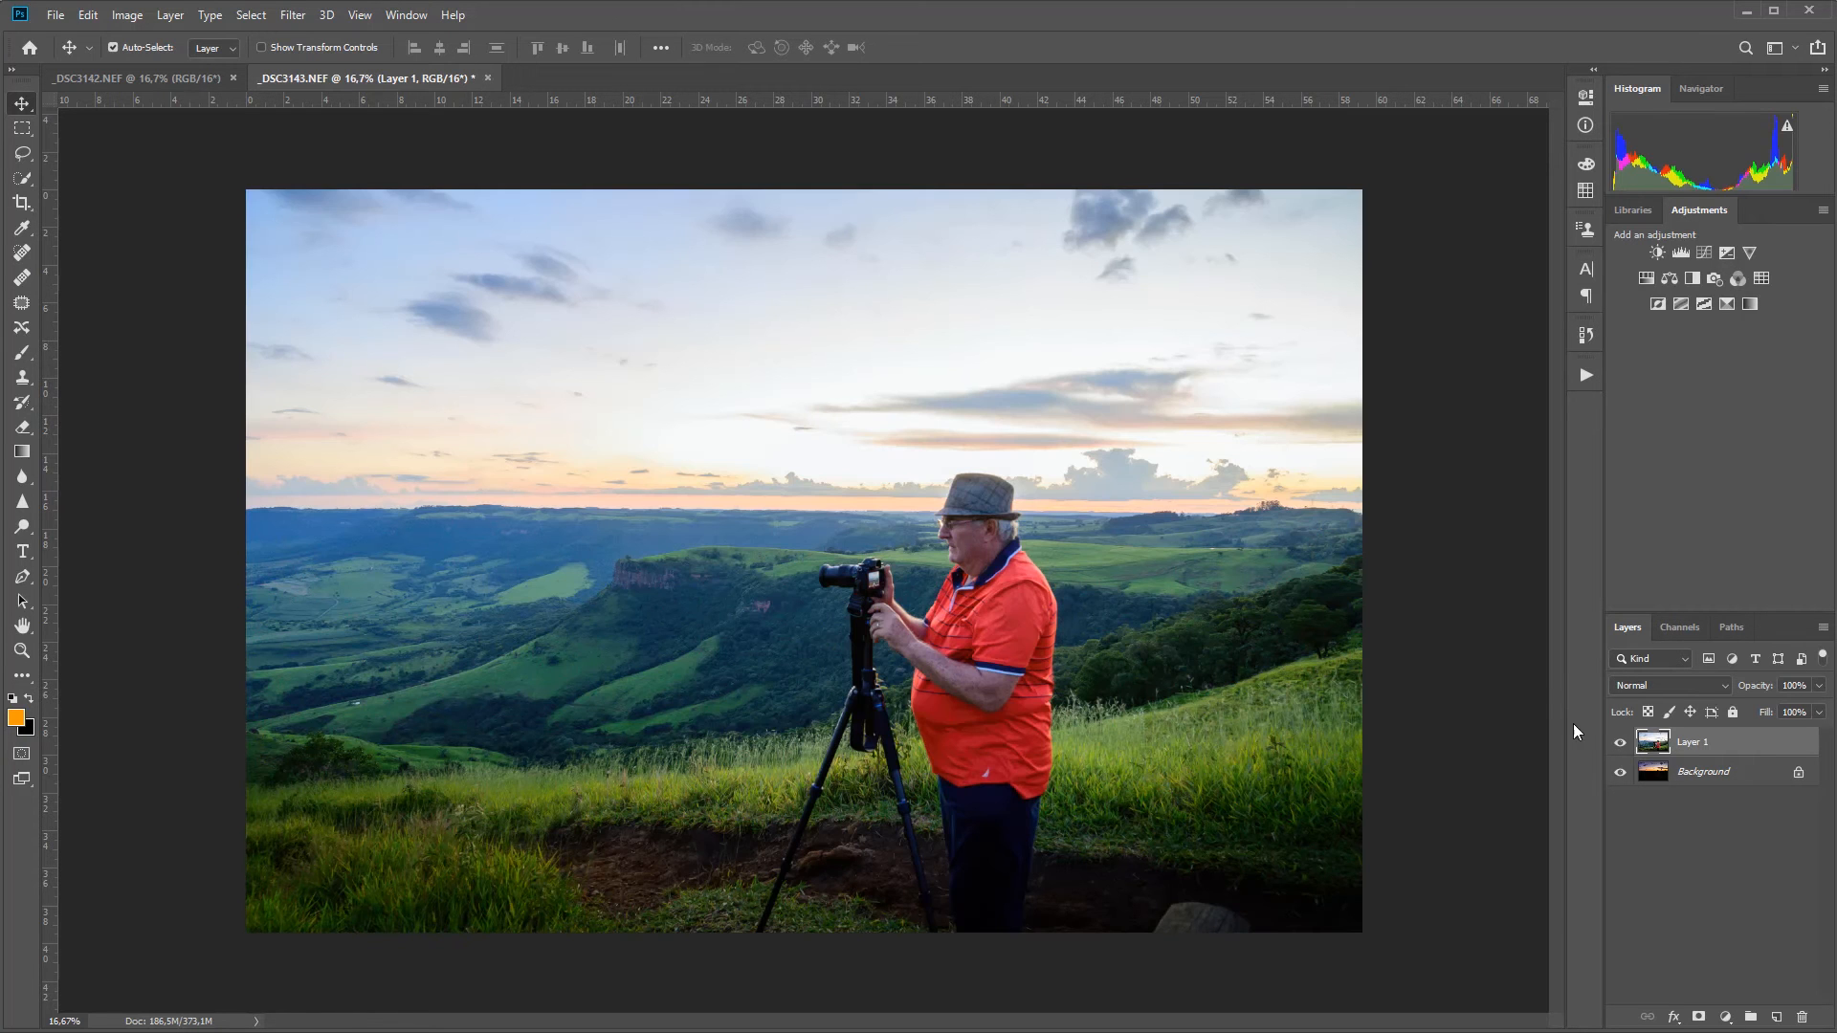
# Step: Select Layer 1 and the Background together and auto-align them with the Auto projection
pyautogui.keyDown('shift'); pyautogui.click(1712, 773); pyautogui.keyUp('shift')
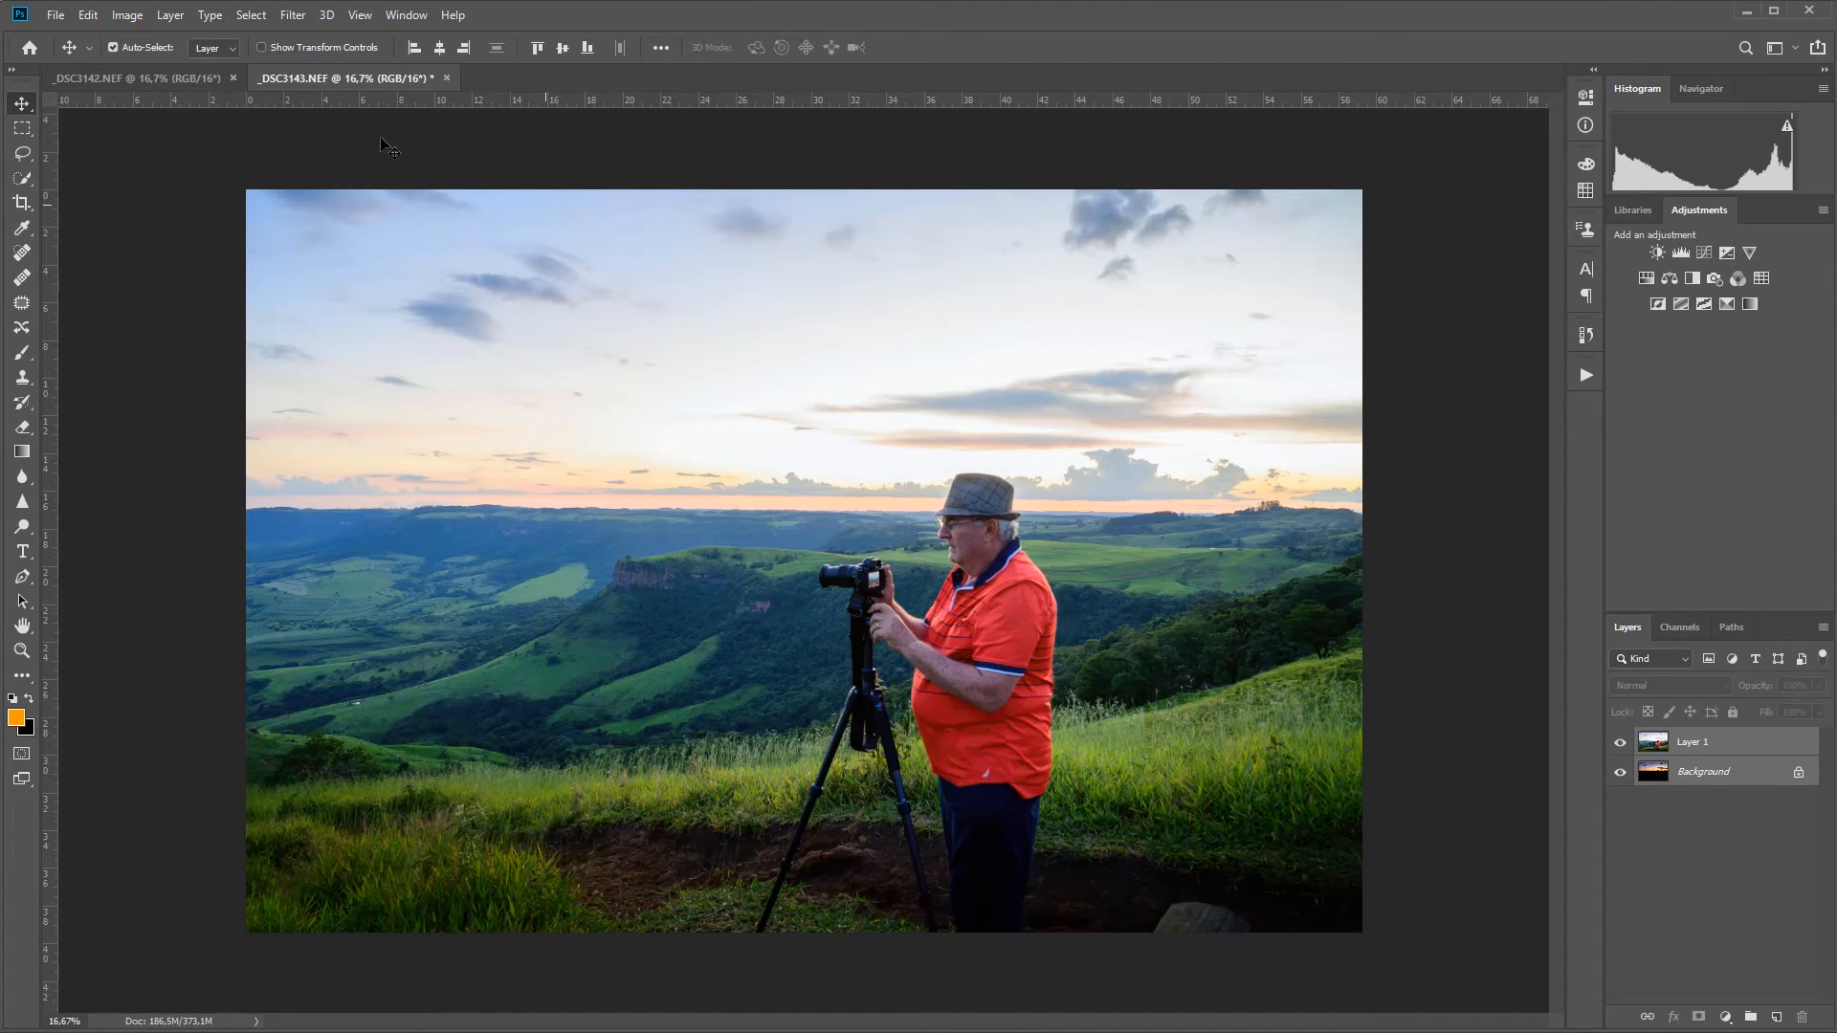
pyautogui.click(88, 15)
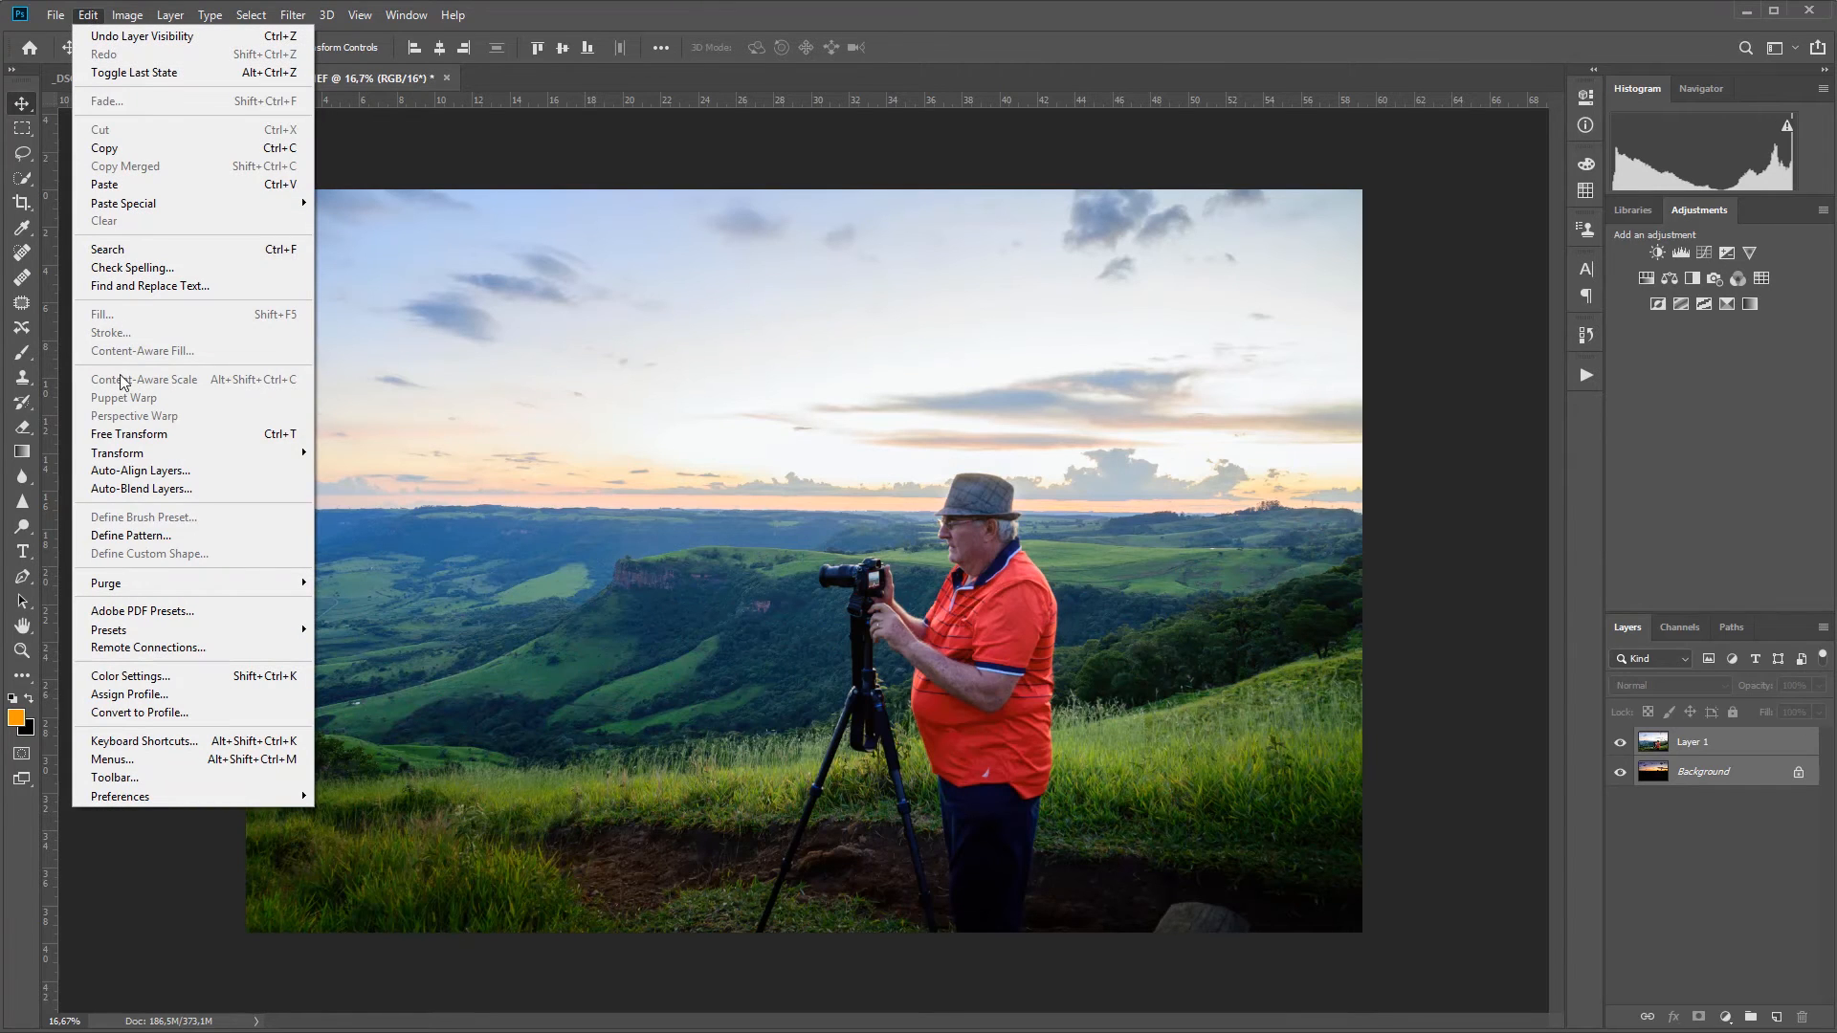
pyautogui.click(142, 471)
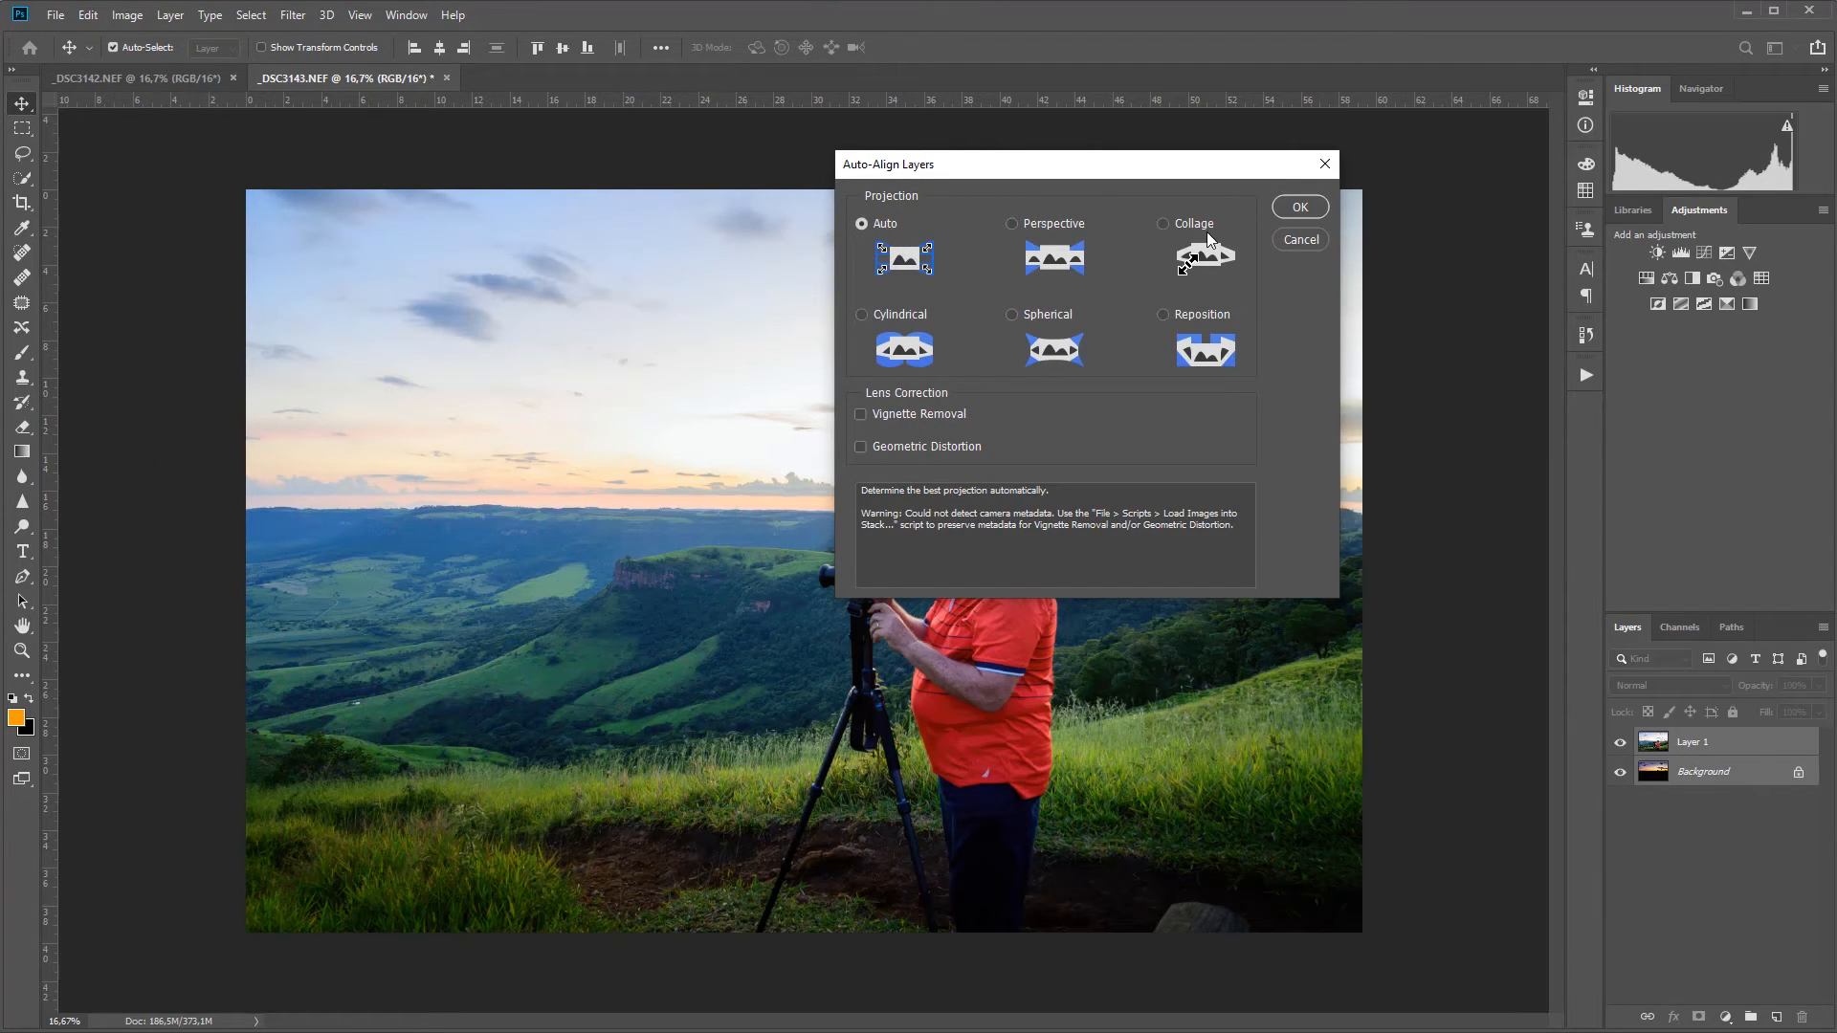
pyautogui.click(1301, 207)
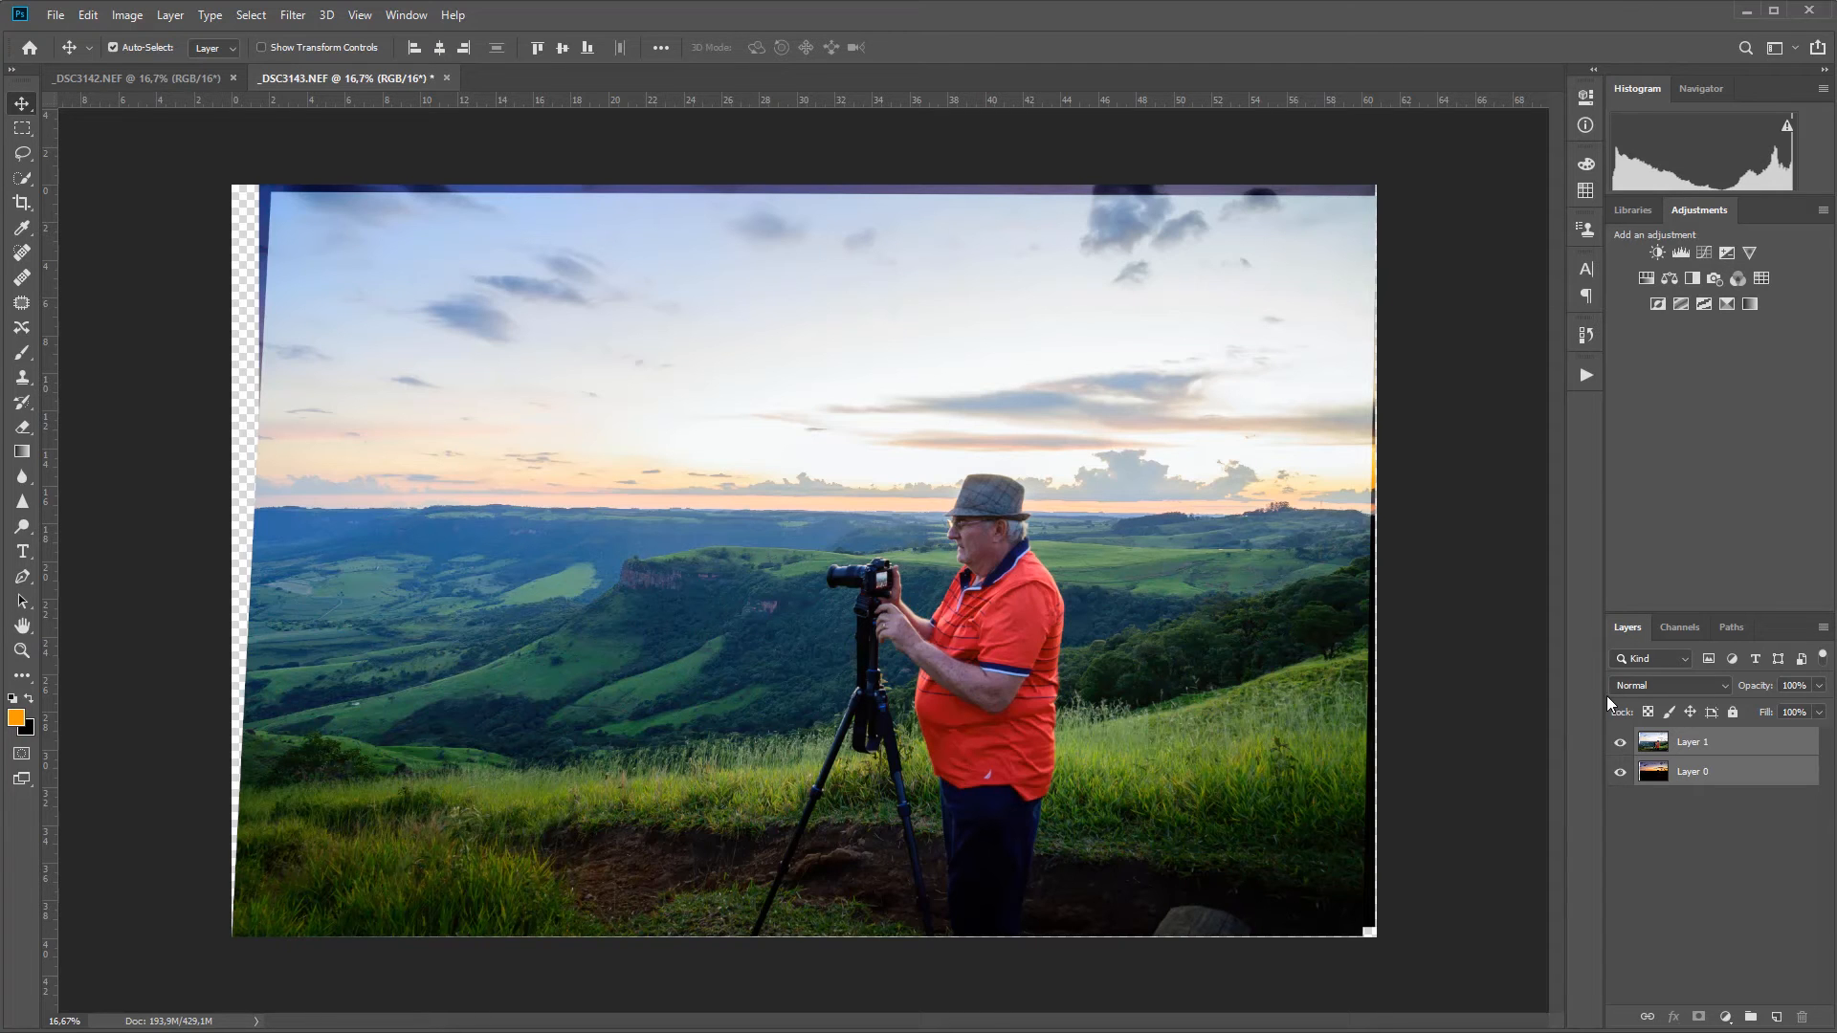
# Step: Toggle the visibility of Layer 1 to check how well the two exposures line up
pyautogui.click(1621, 743)
pyautogui.click(1621, 742)
pyautogui.click(1621, 743)
pyautogui.click(1621, 742)
# Step: Select only Layer 1, check it against the sunset layer and add a white layer mask to it
pyautogui.click(1699, 750)
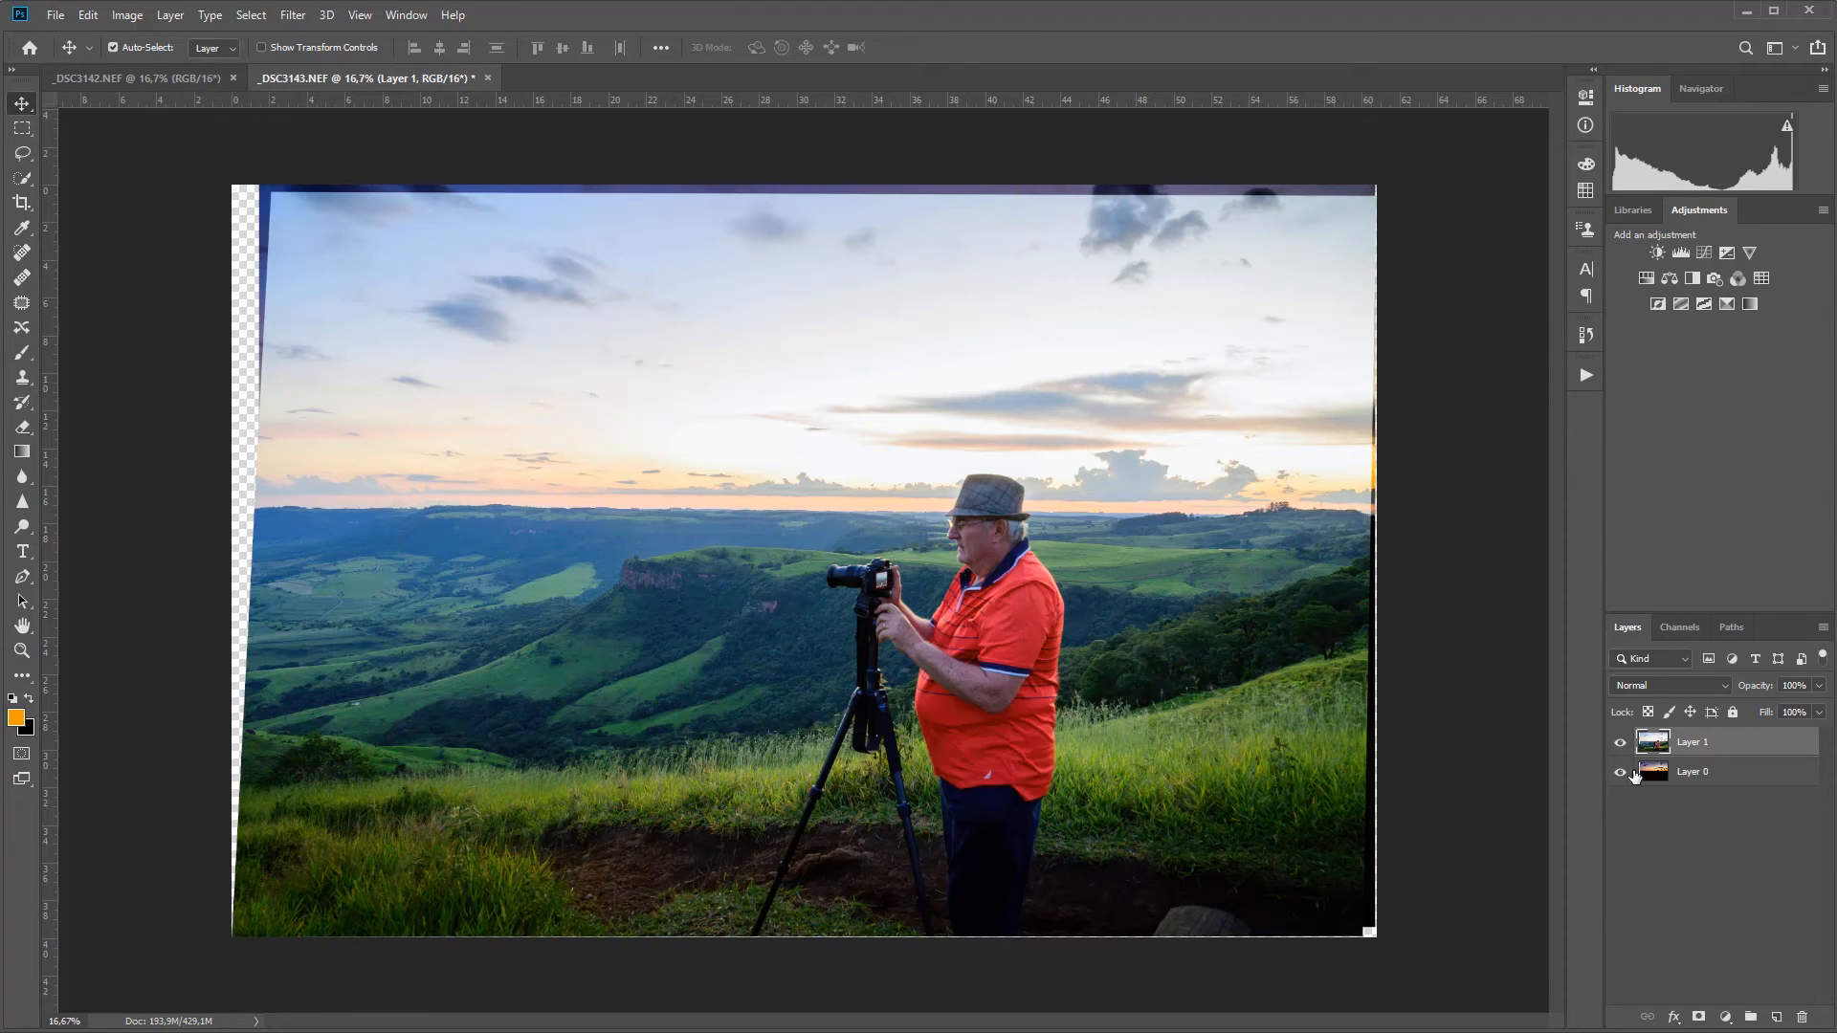
pyautogui.click(1620, 743)
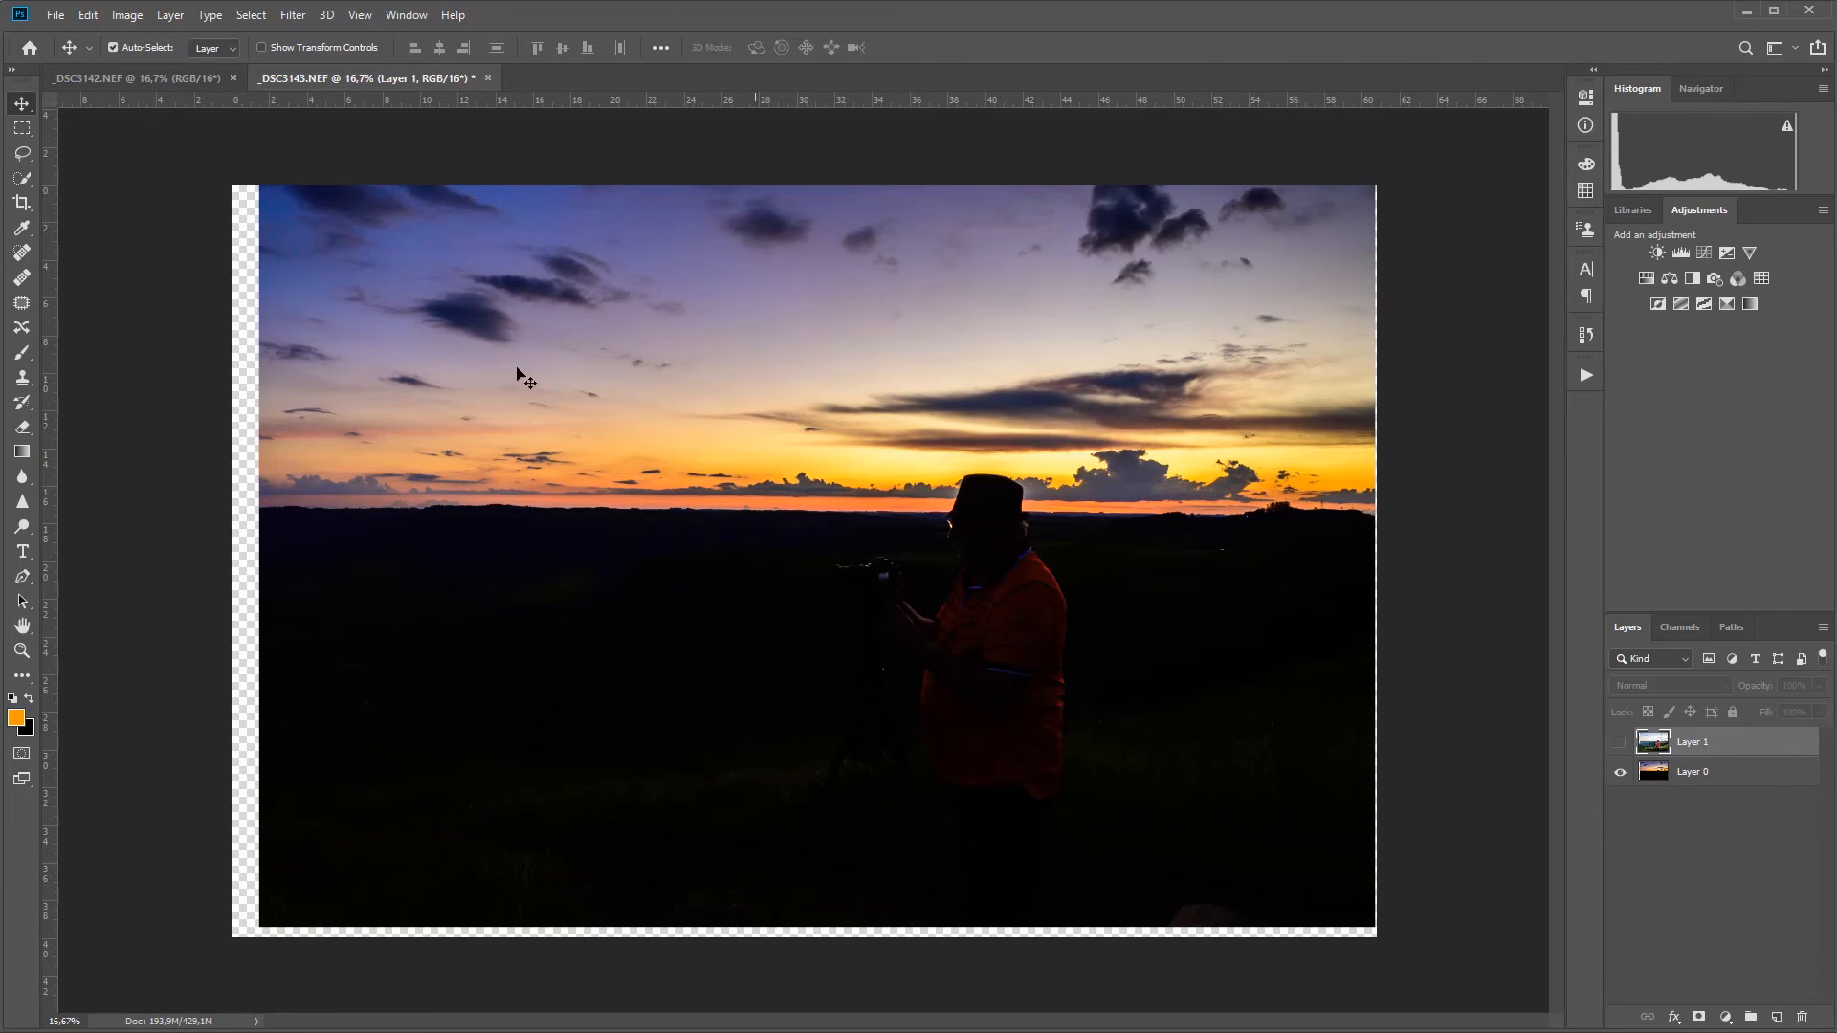
pyautogui.click(1620, 742)
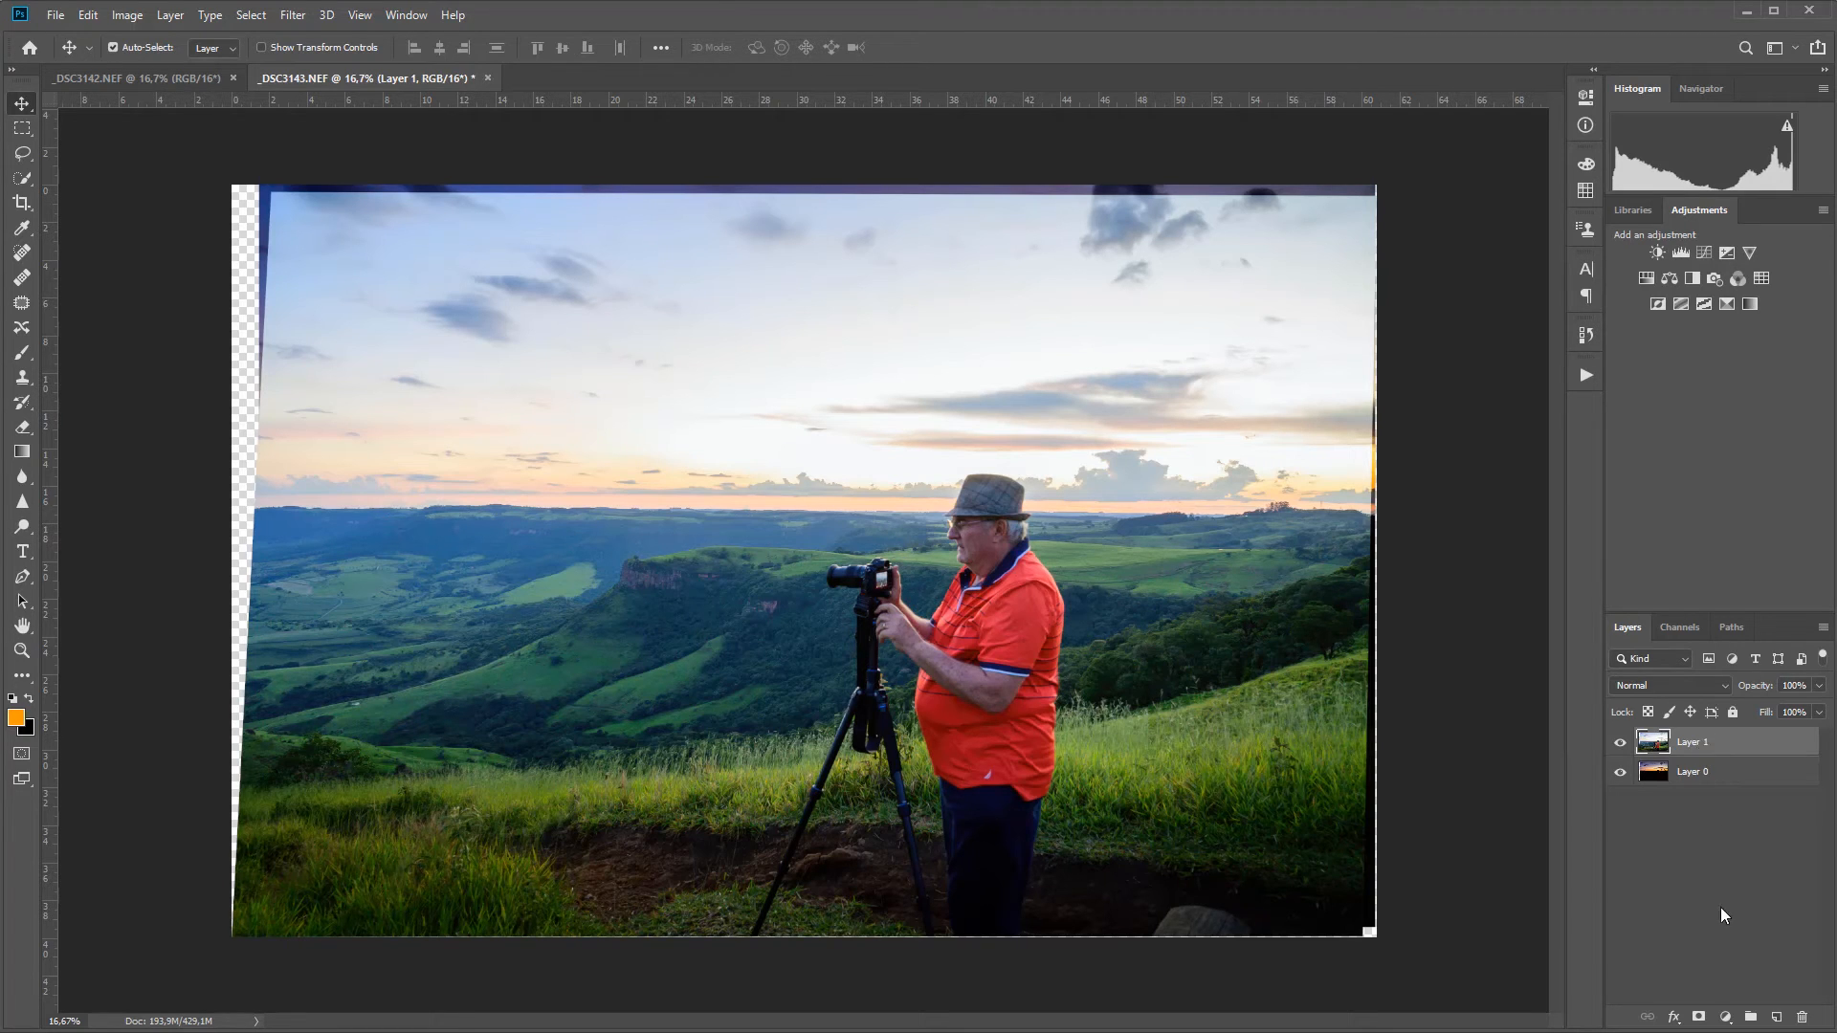
pyautogui.click(1700, 1017)
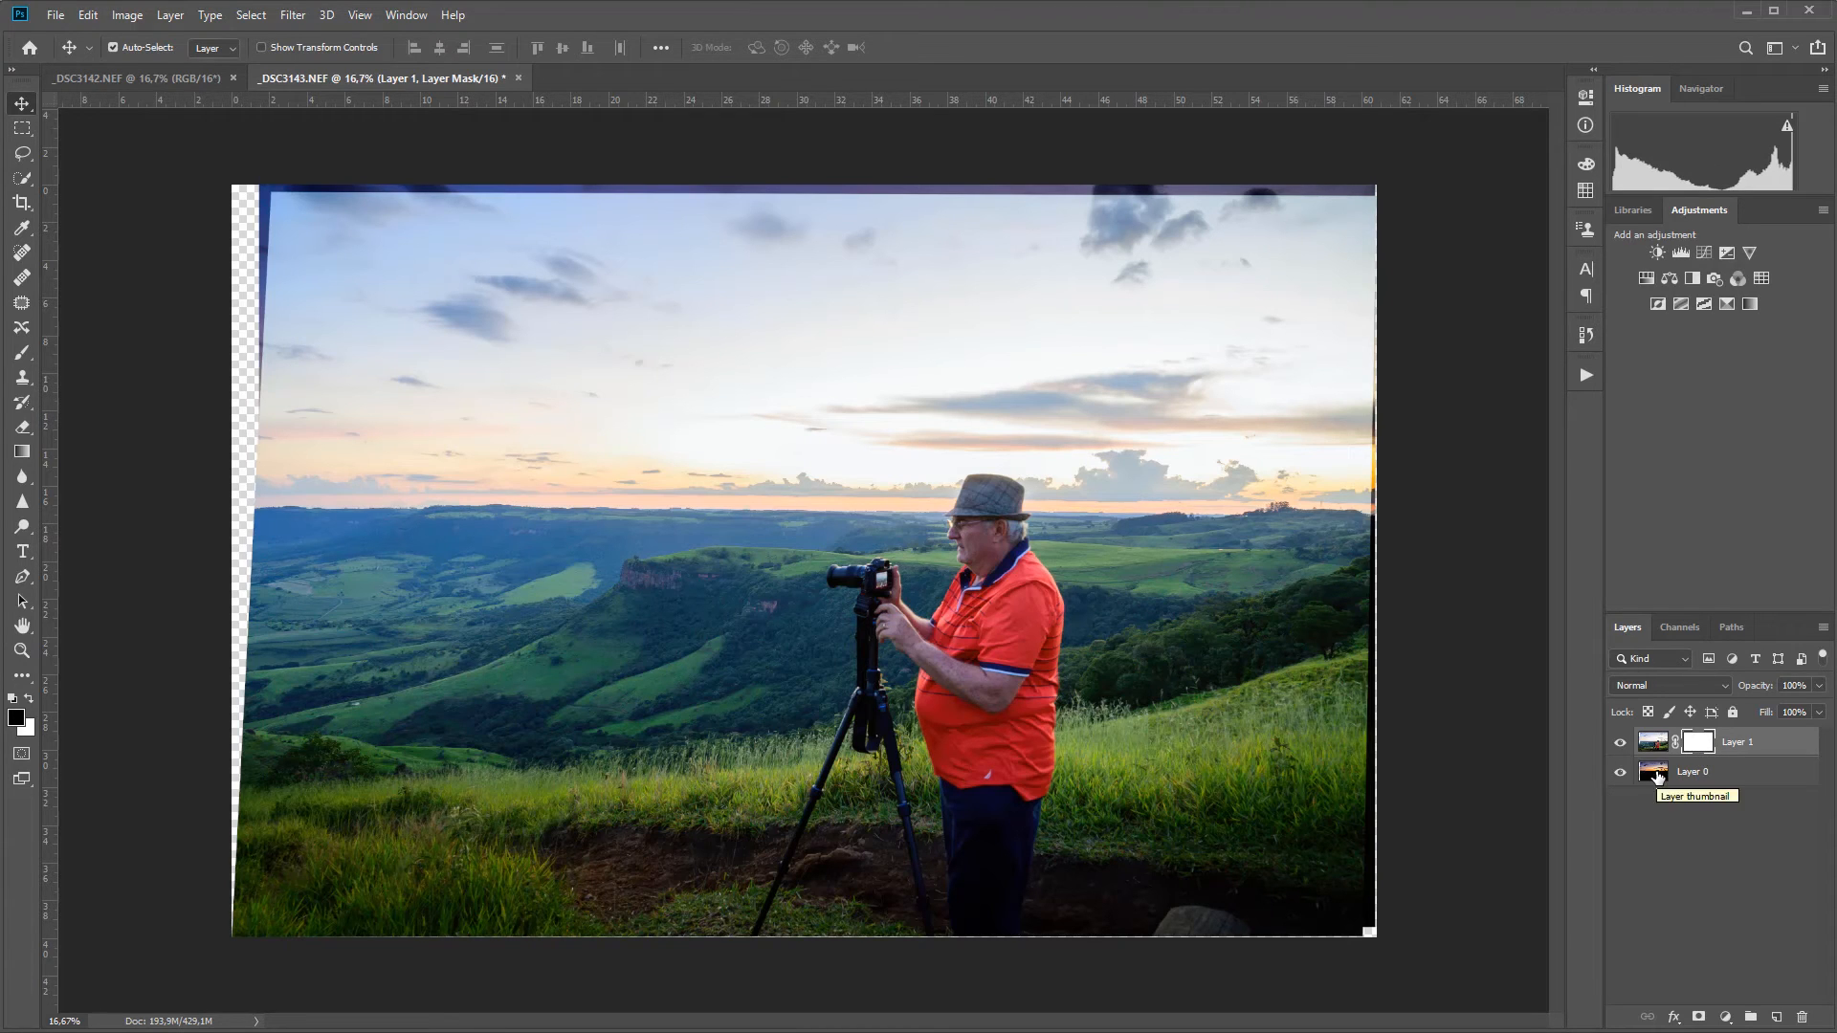
# Step: Swap the foreground and background colors, try another foreground color, and restore black foreground with white background
pyautogui.click(15, 719)
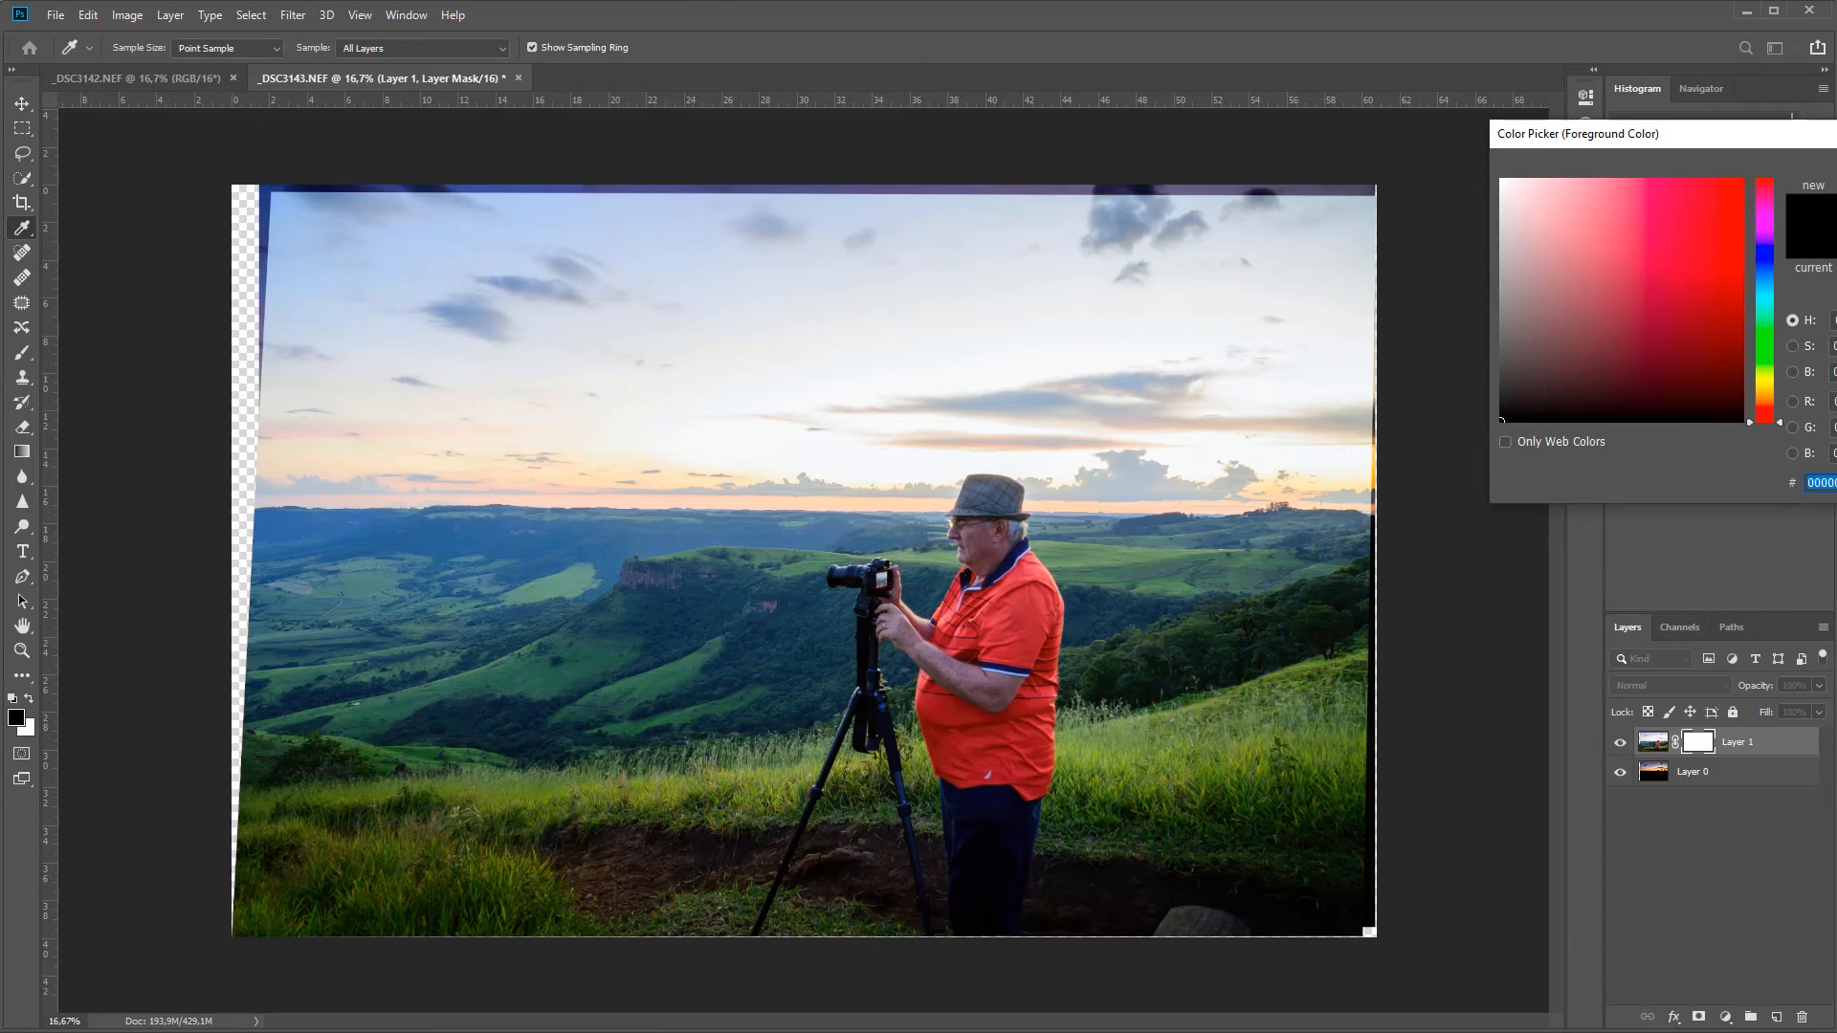
pyautogui.press('Return')
pyautogui.click(29, 700)
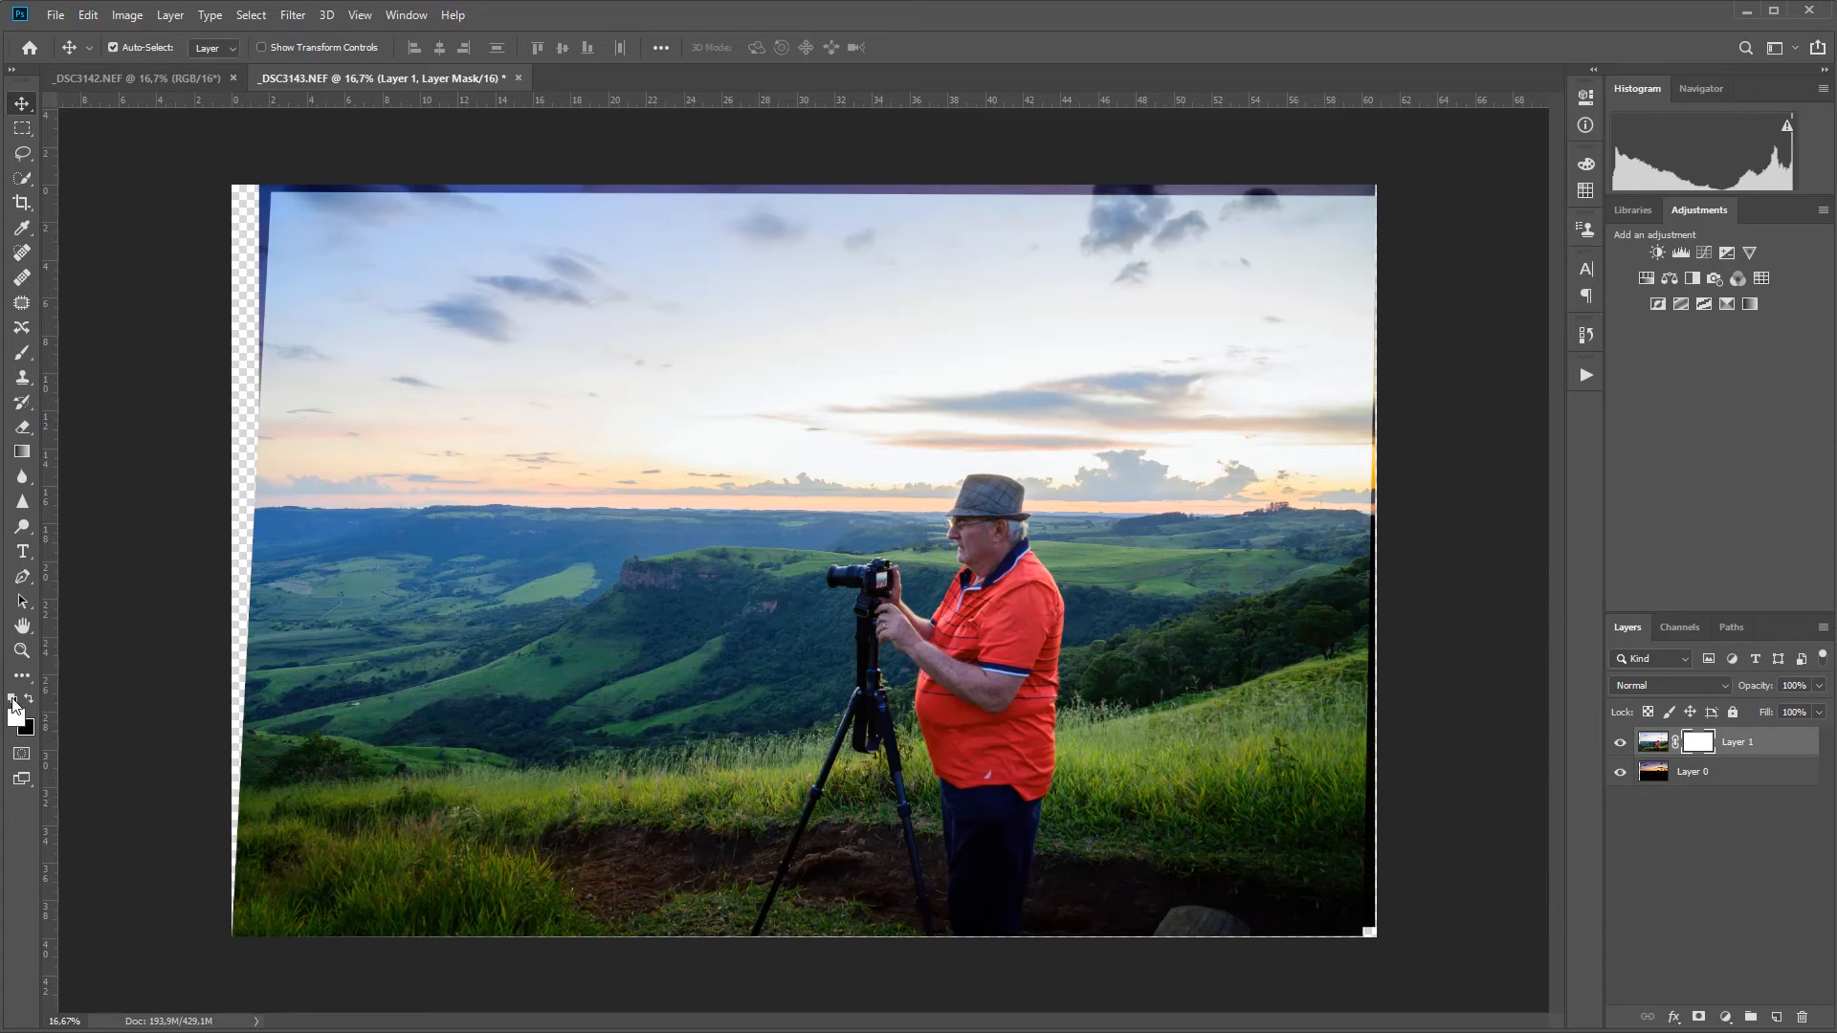
pyautogui.click(30, 699)
pyautogui.click(29, 699)
pyautogui.click(29, 700)
pyautogui.click(29, 701)
pyautogui.click(29, 701)
pyautogui.click(15, 715)
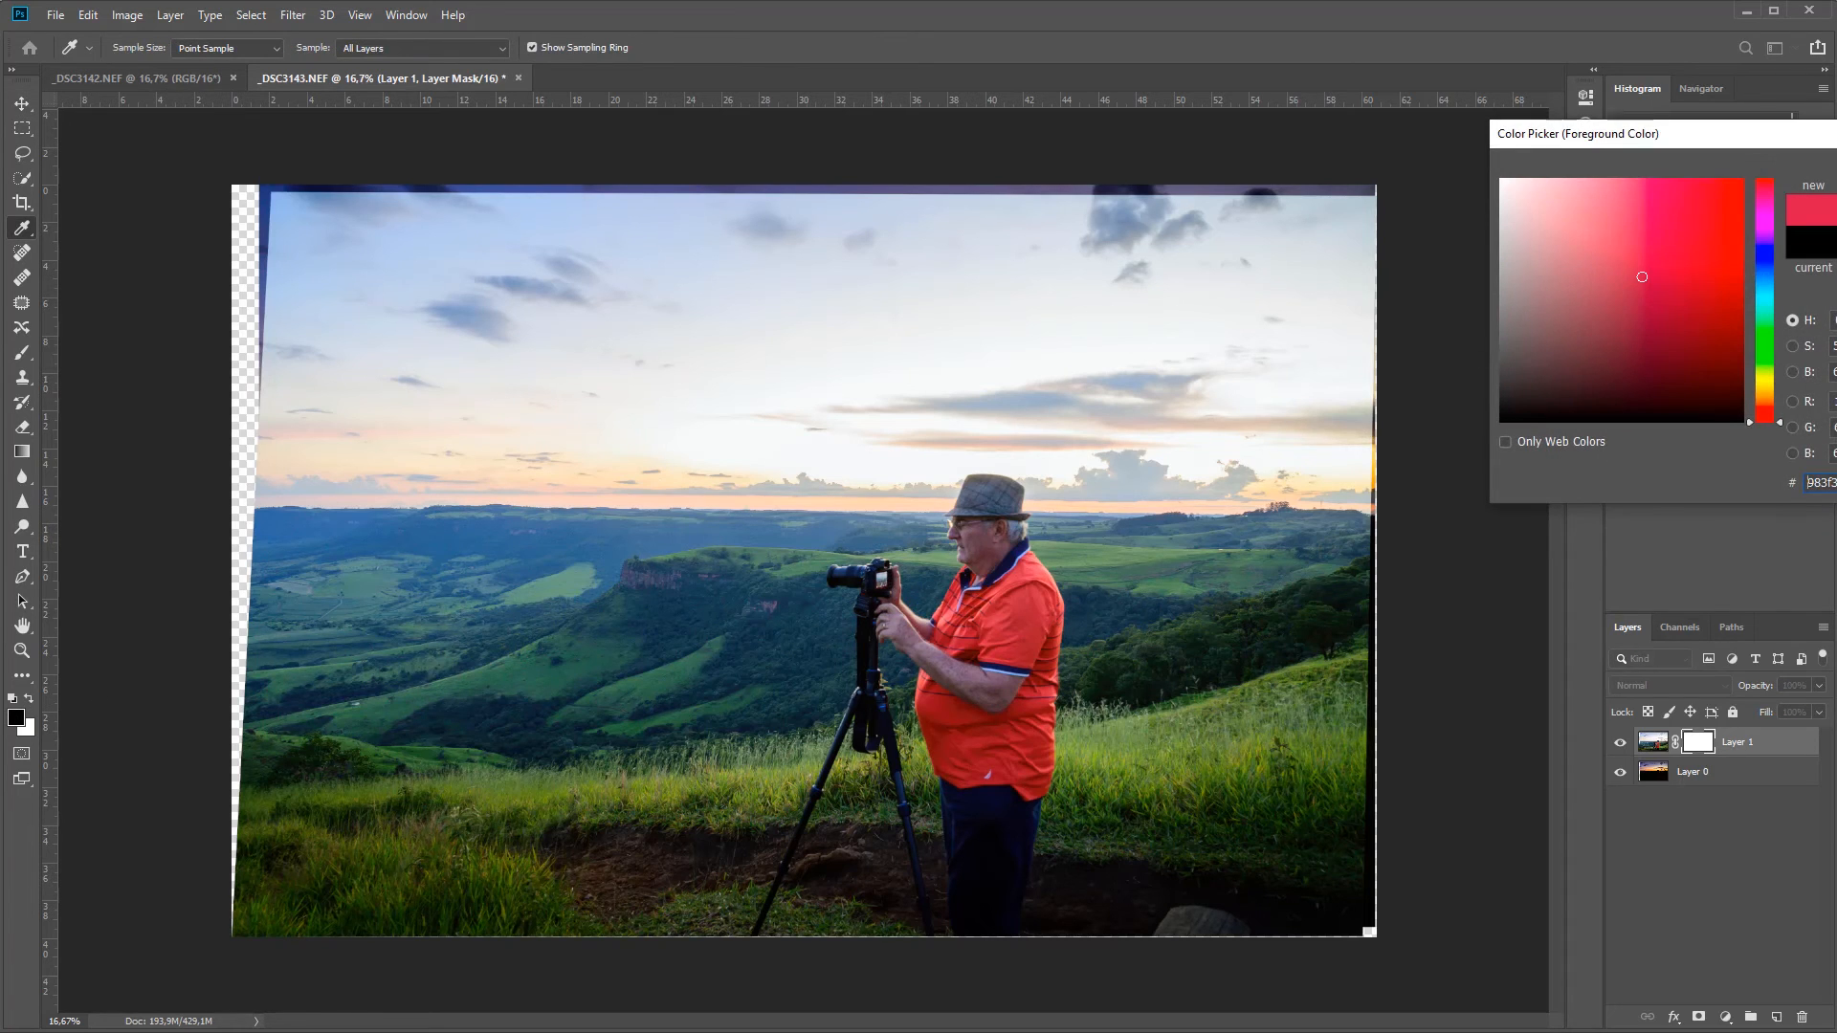
pyautogui.press('Escape')
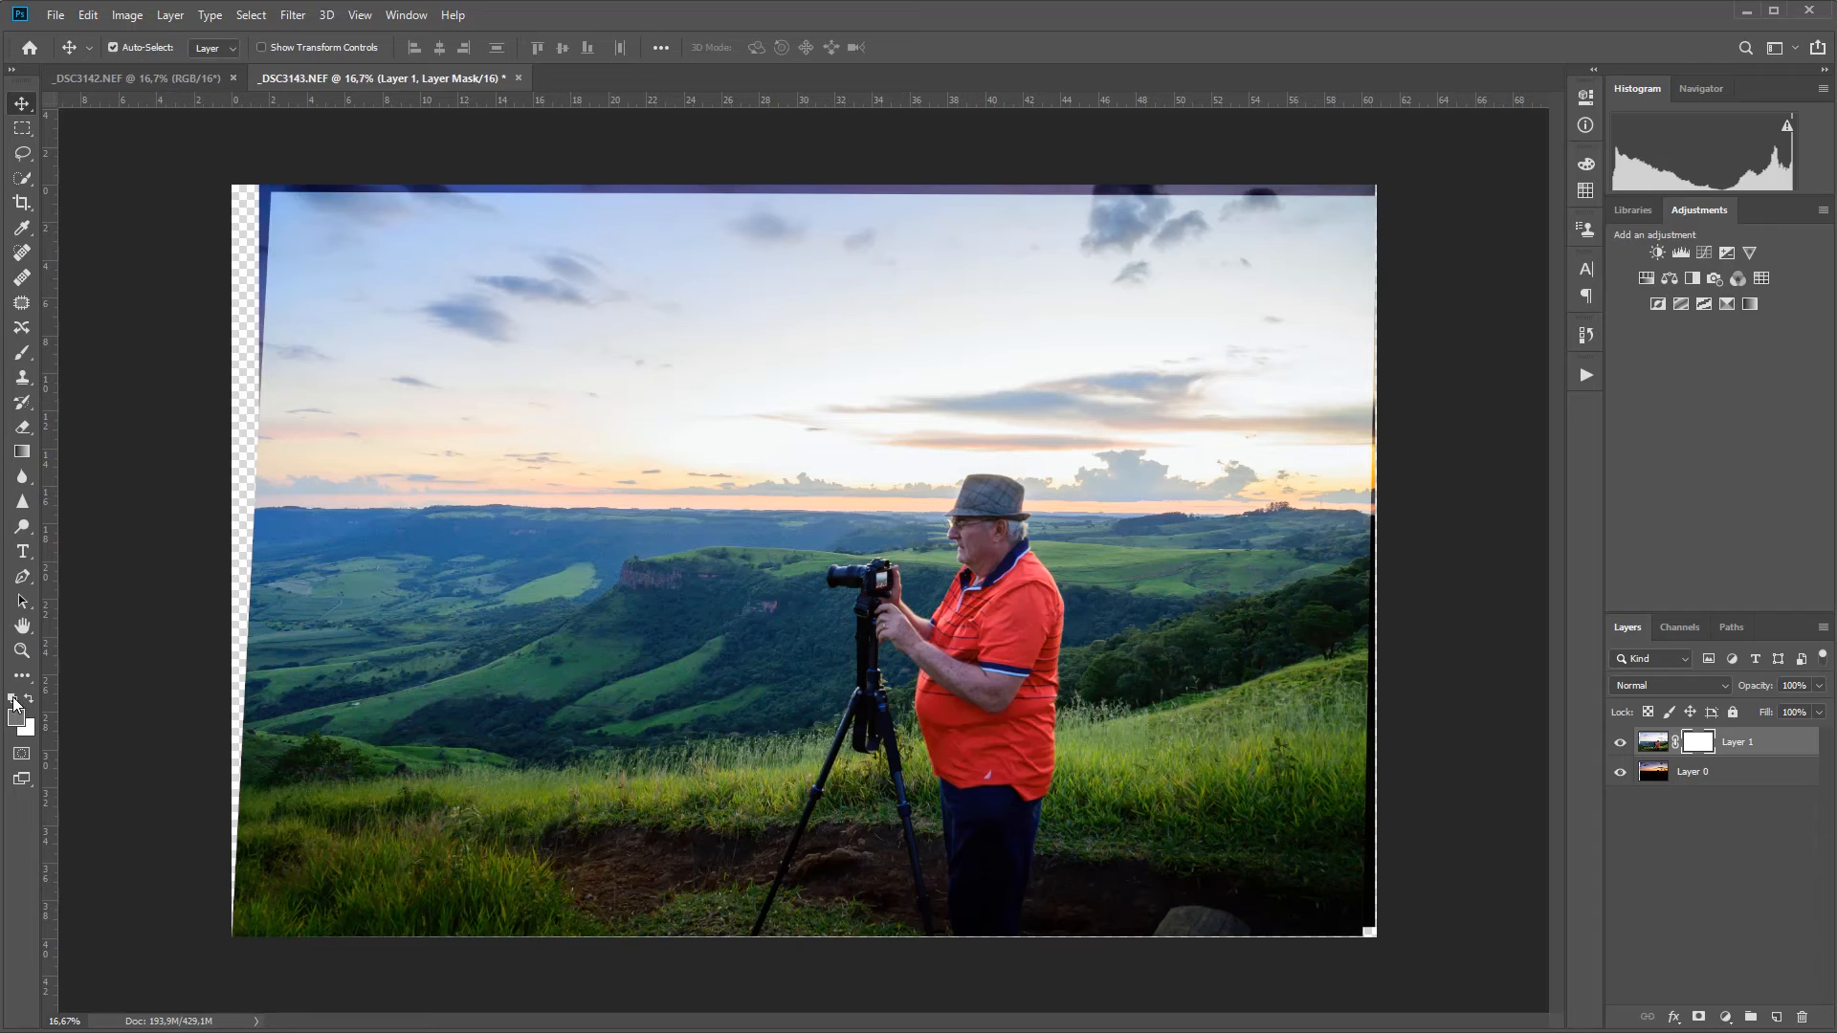
pyautogui.click(14, 705)
pyautogui.click(30, 702)
# Step: Activate the Brush tool for painting on the mask and set its opacity to 34%
pyautogui.click(27, 355)
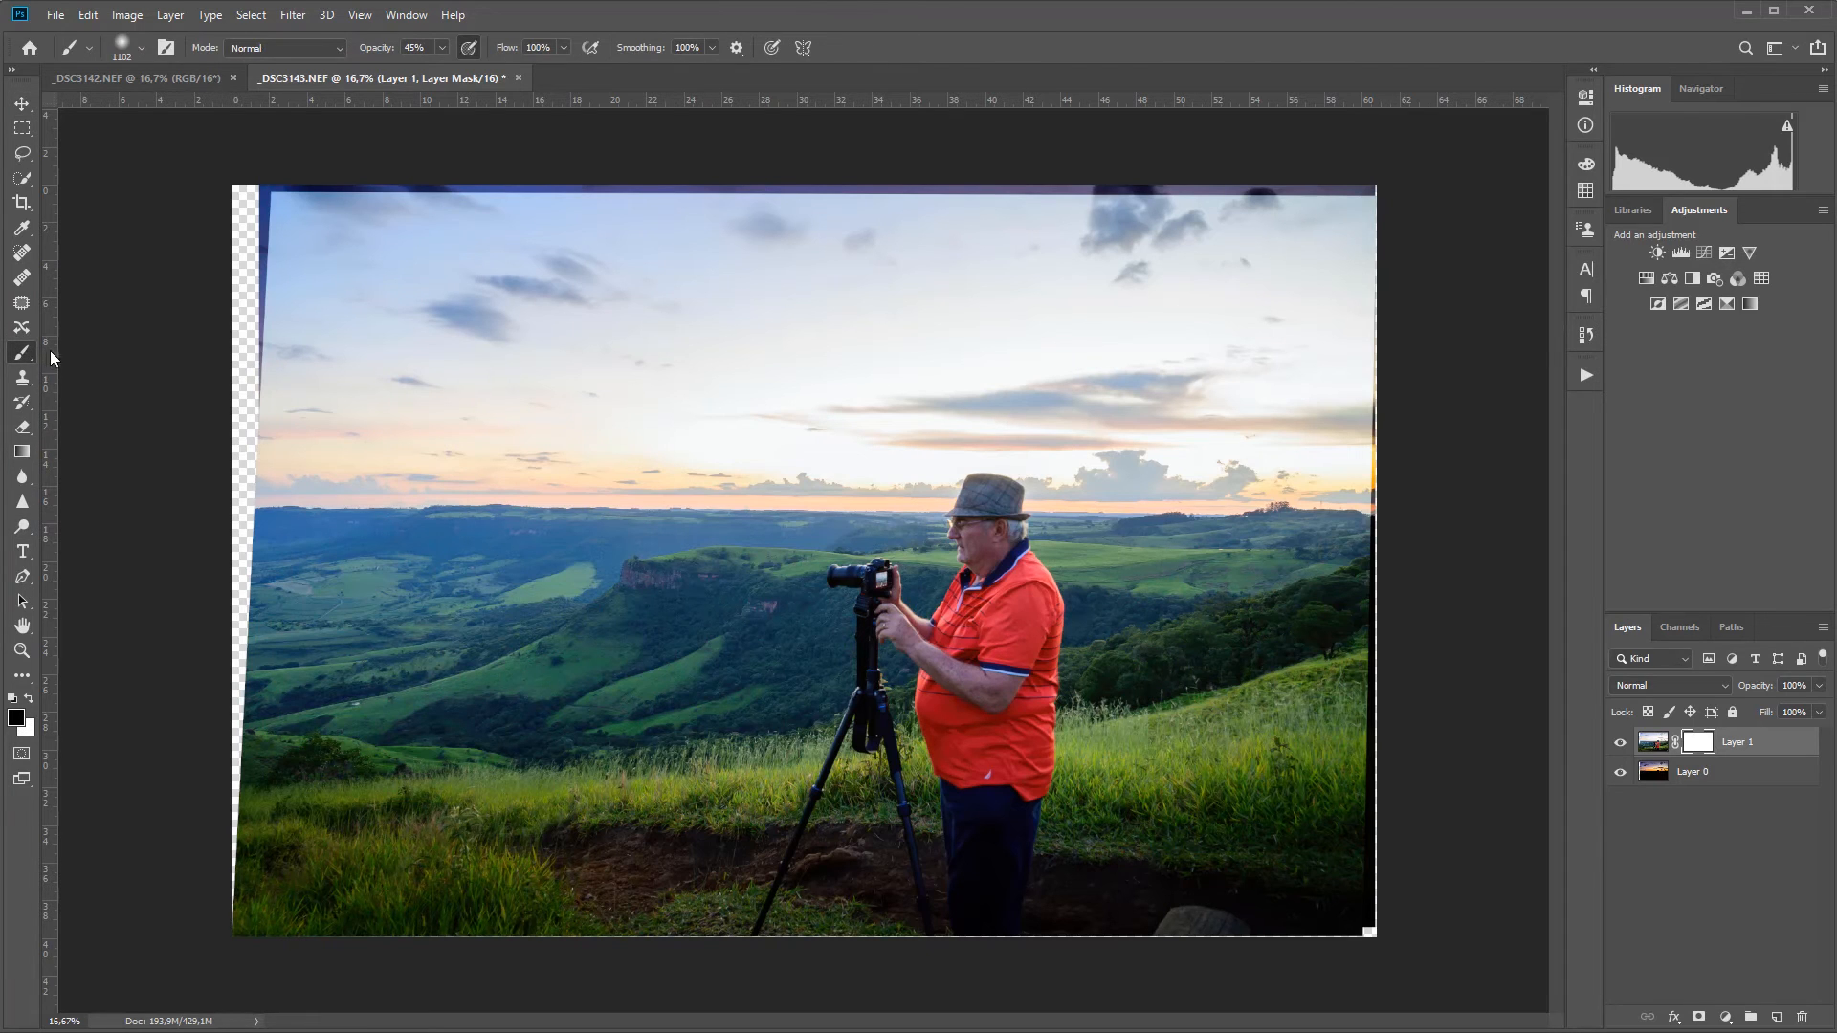
pyautogui.click(135, 59)
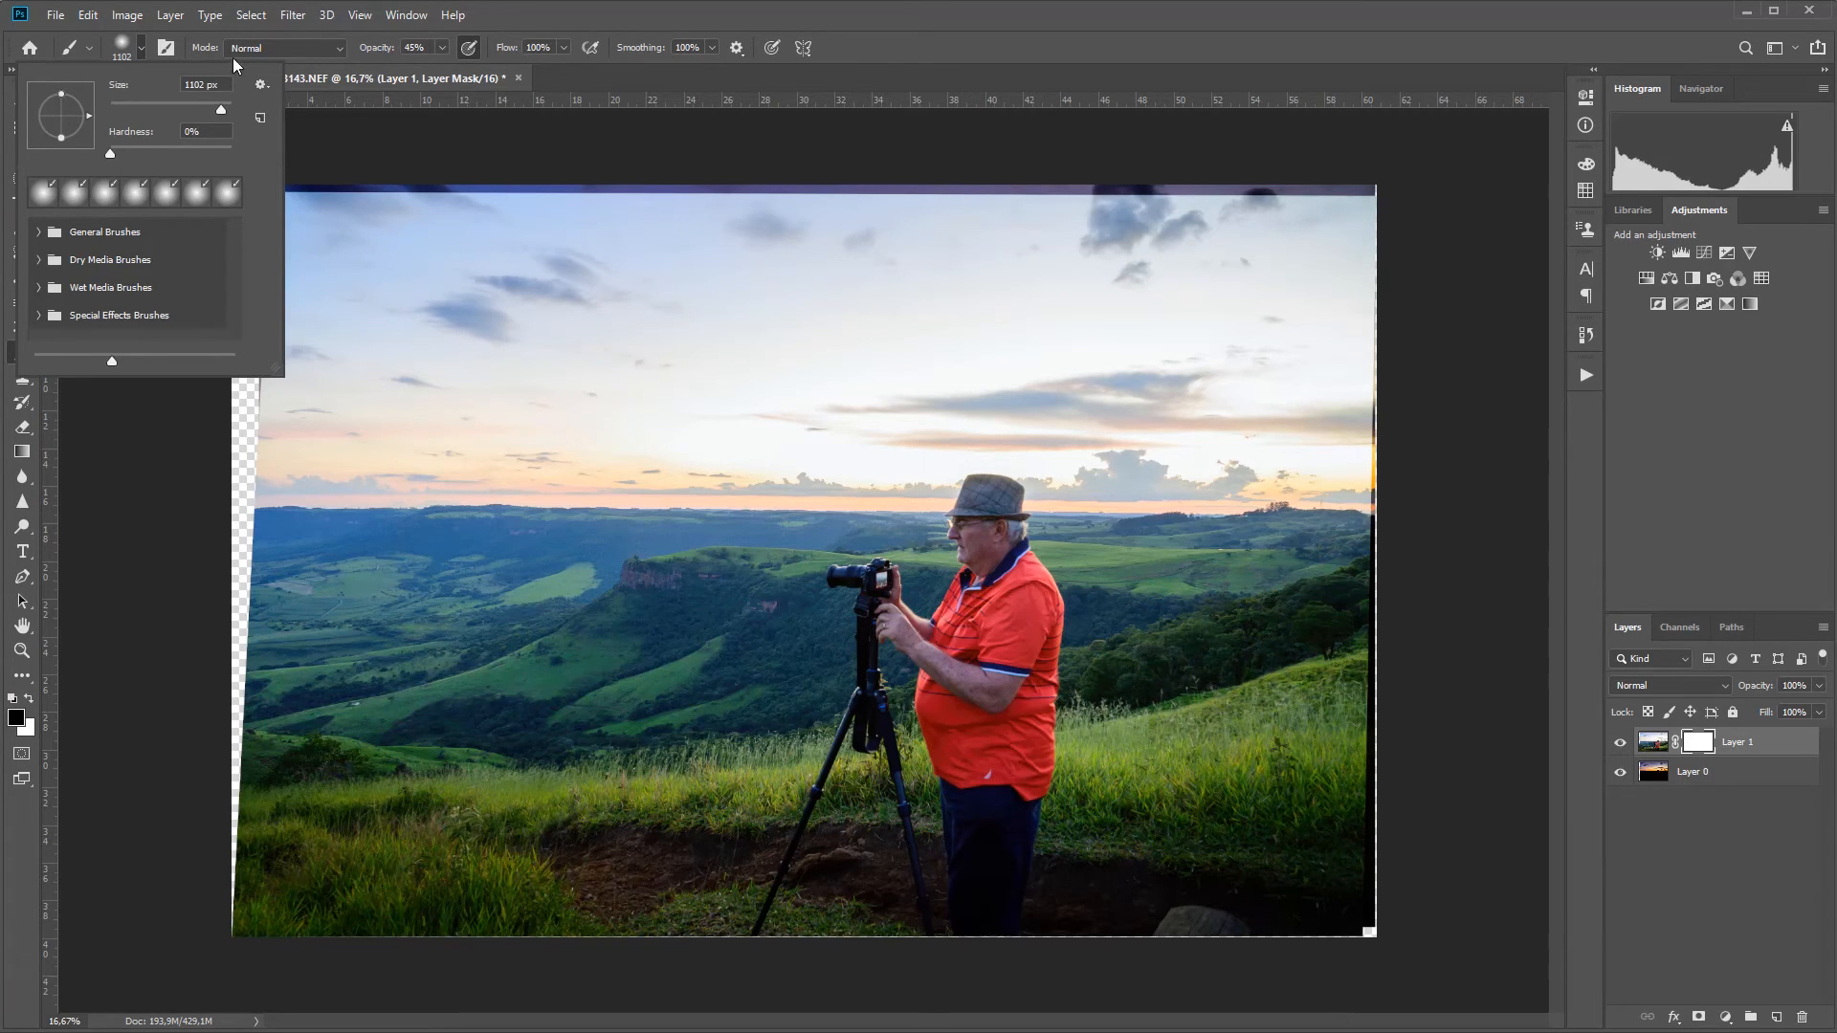
pyautogui.click(442, 47)
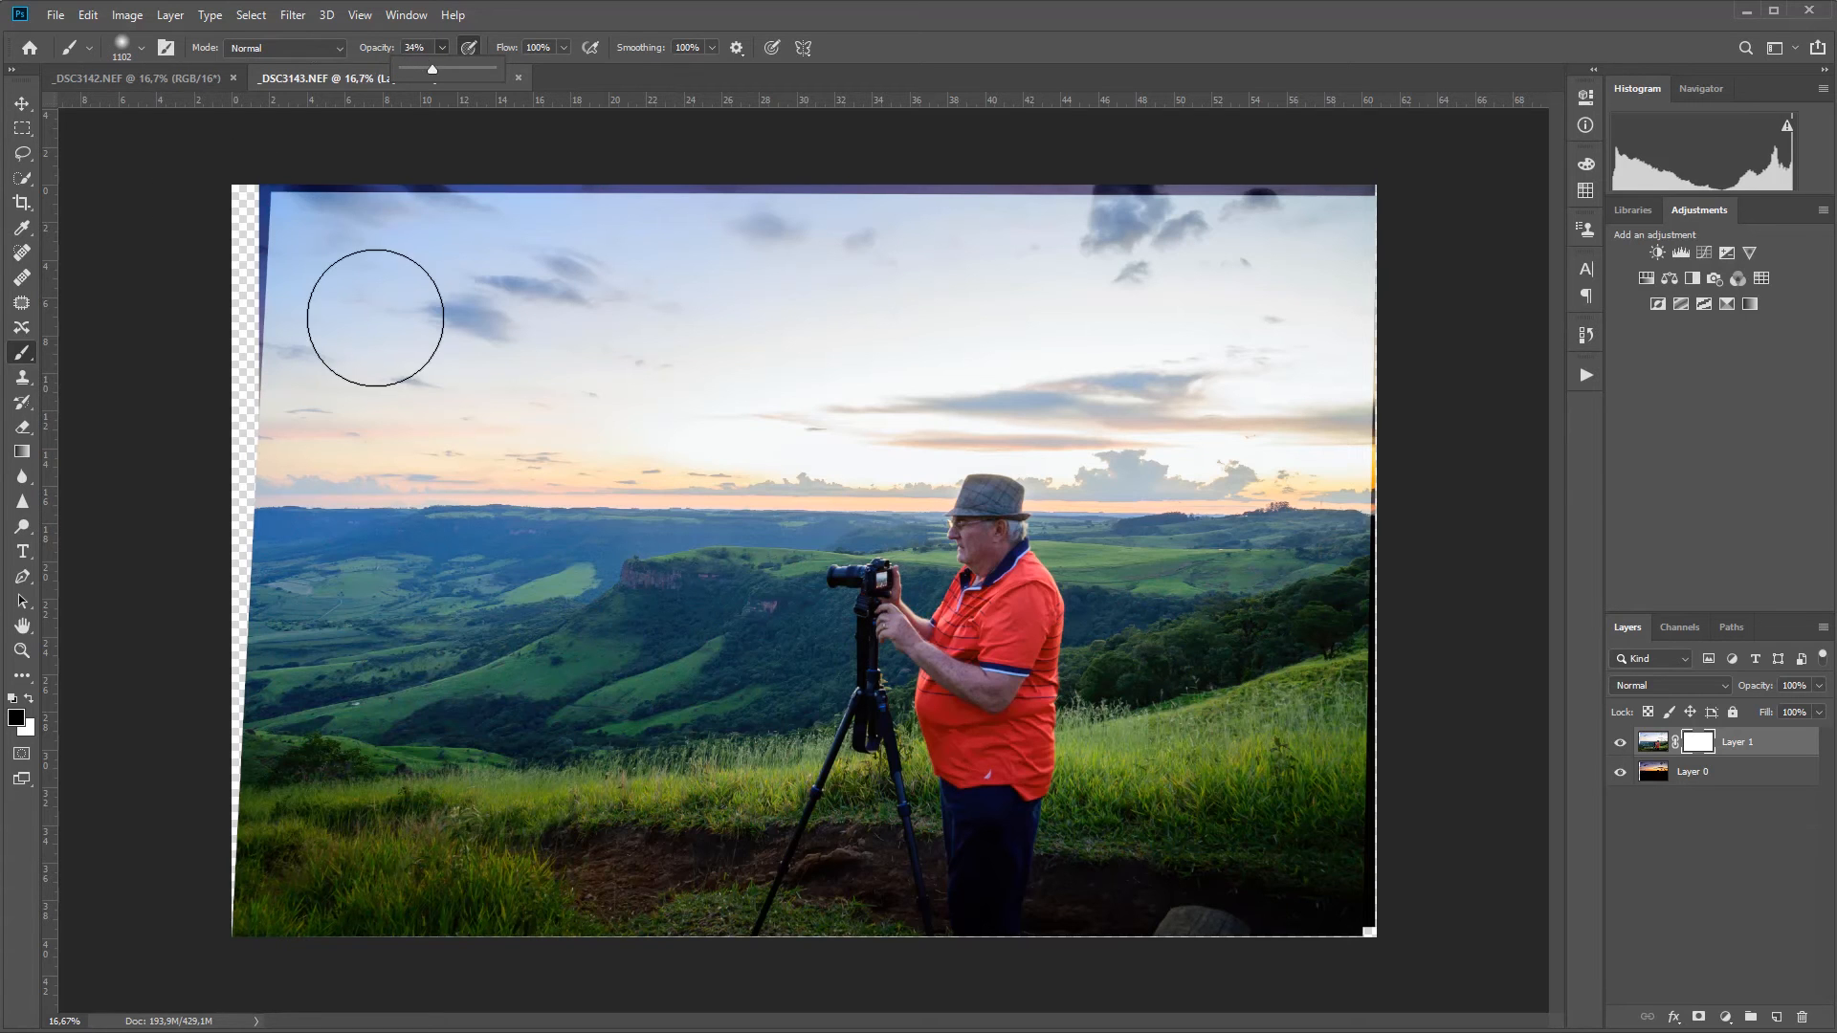
# Step: Enlarge the soft round brush to 2874 px, keeping its hardness at 0%
pyautogui.rightClick(442, 326)
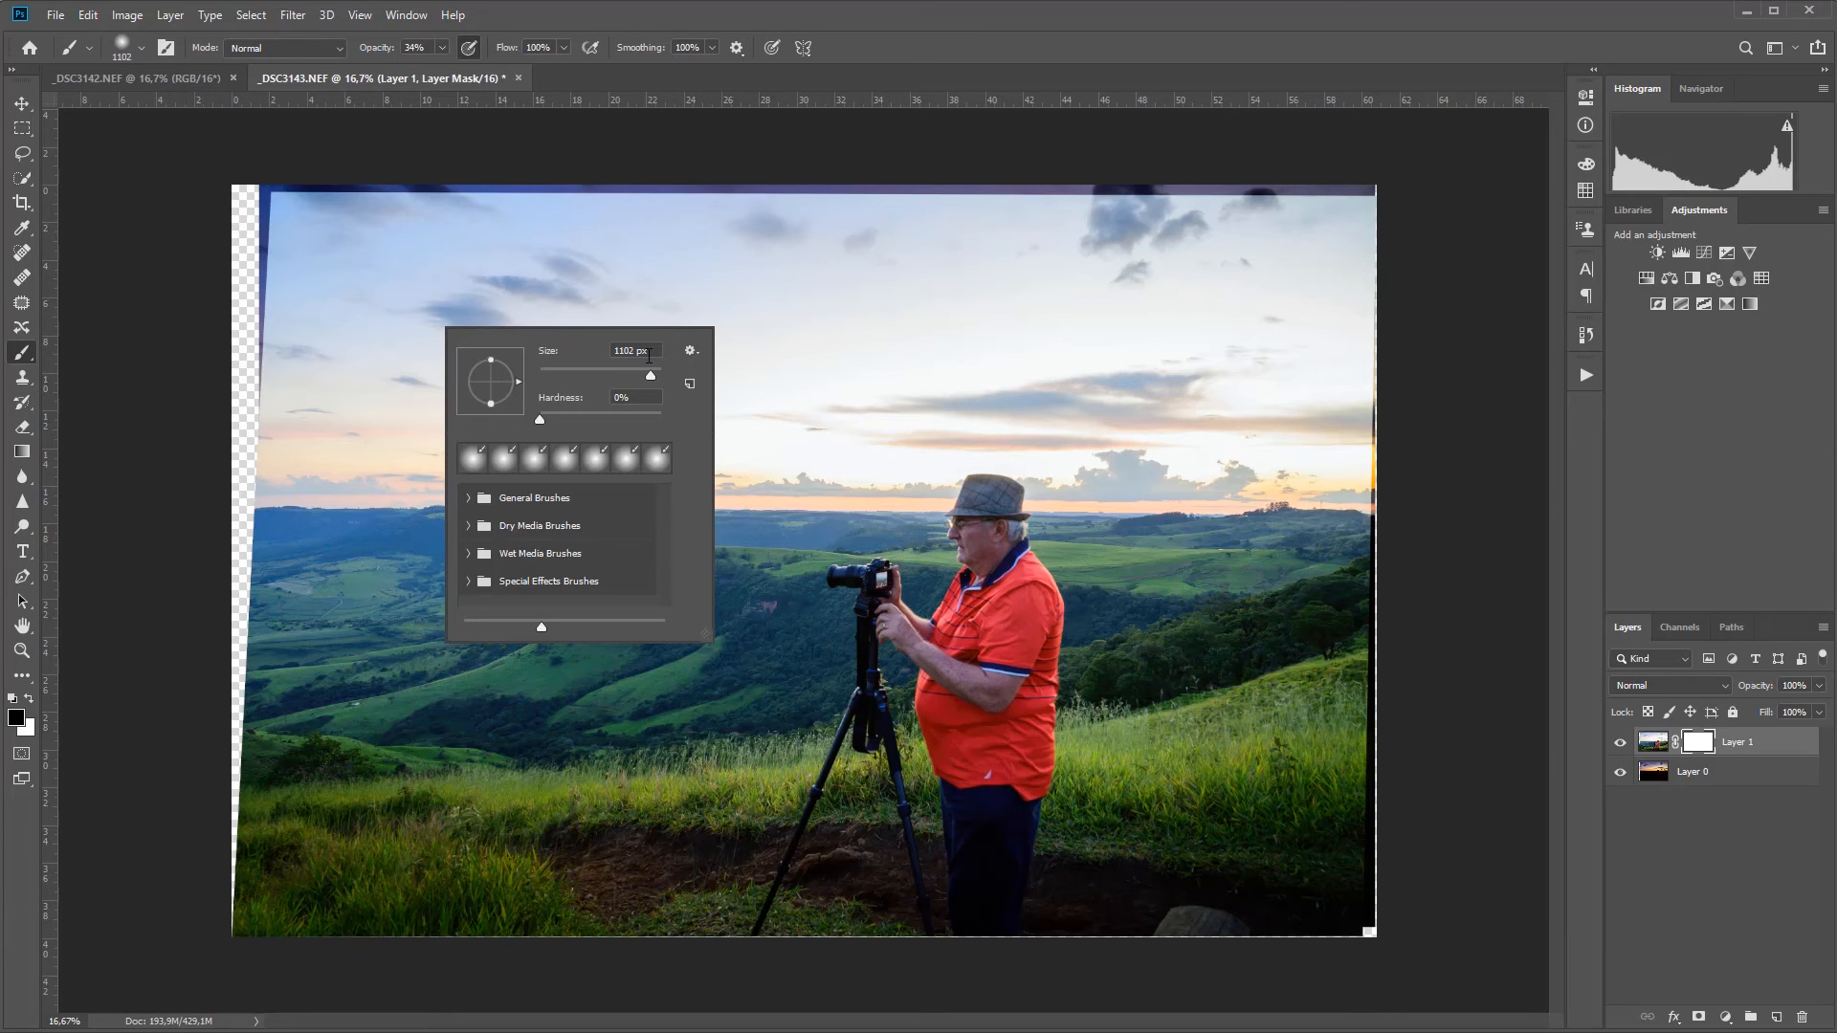
pyautogui.rightClick(780, 316)
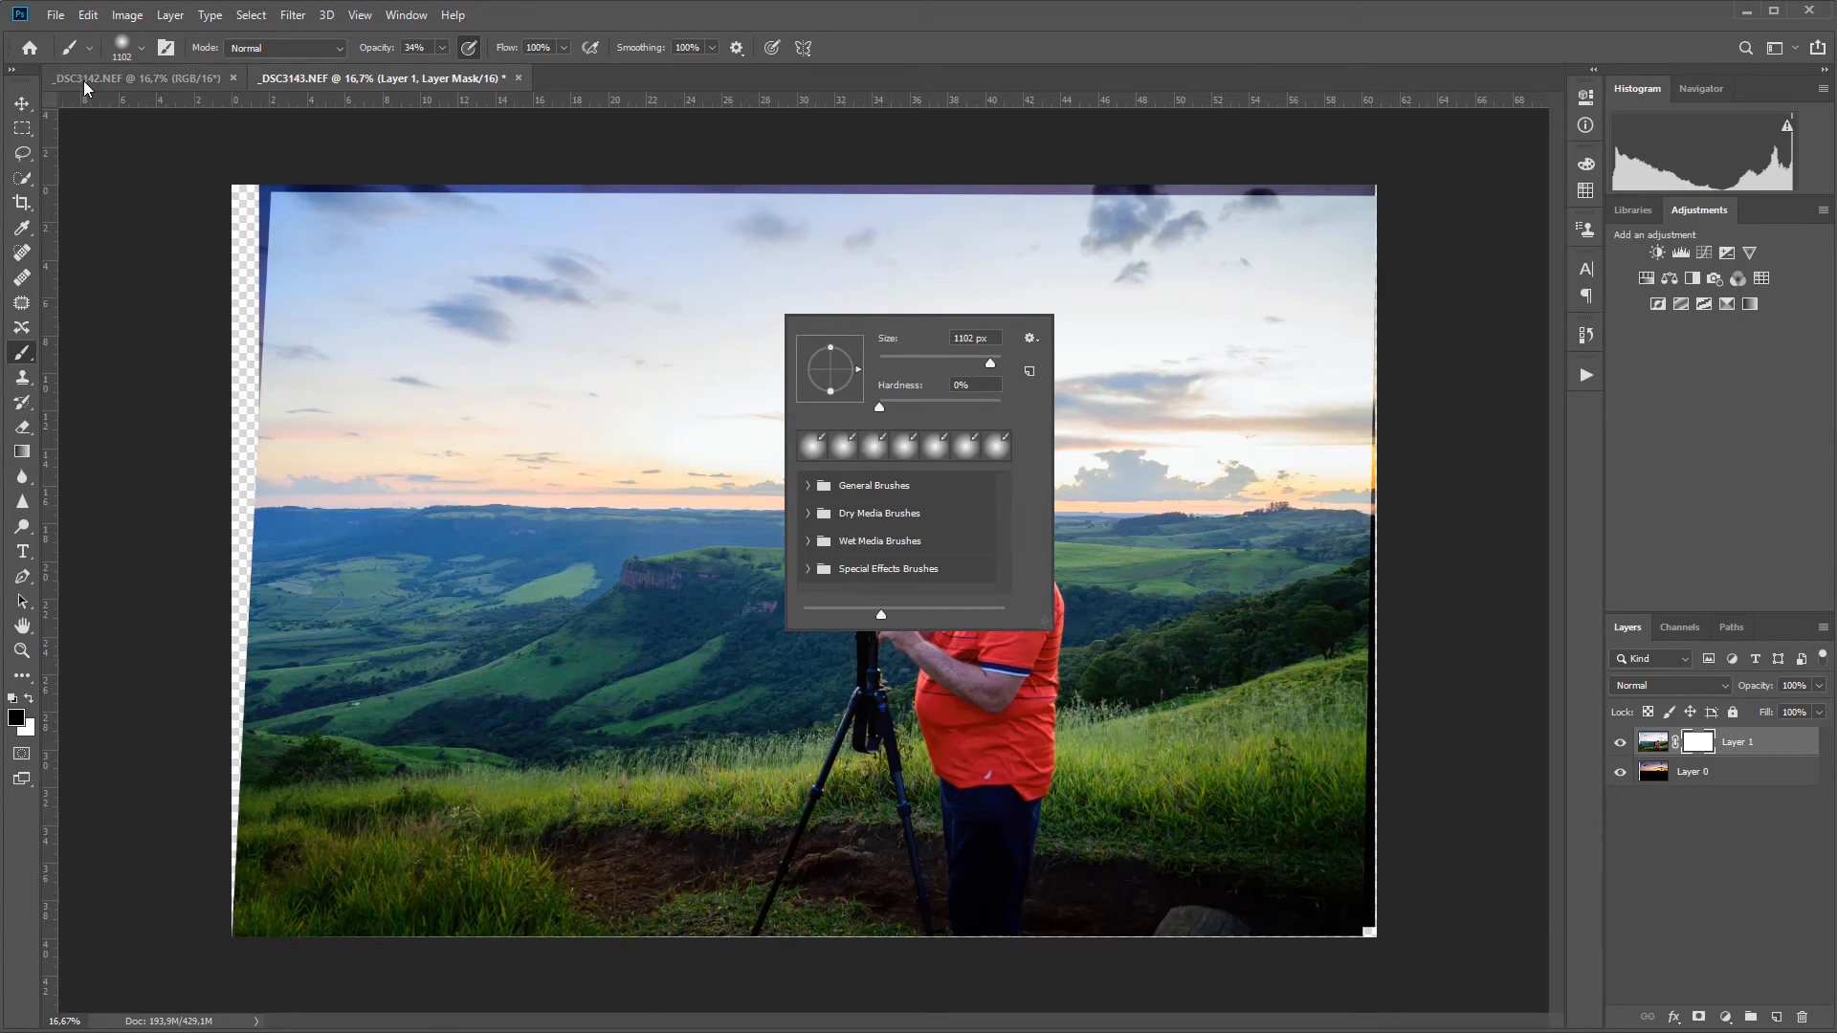
pyautogui.click(141, 48)
pyautogui.click(141, 48)
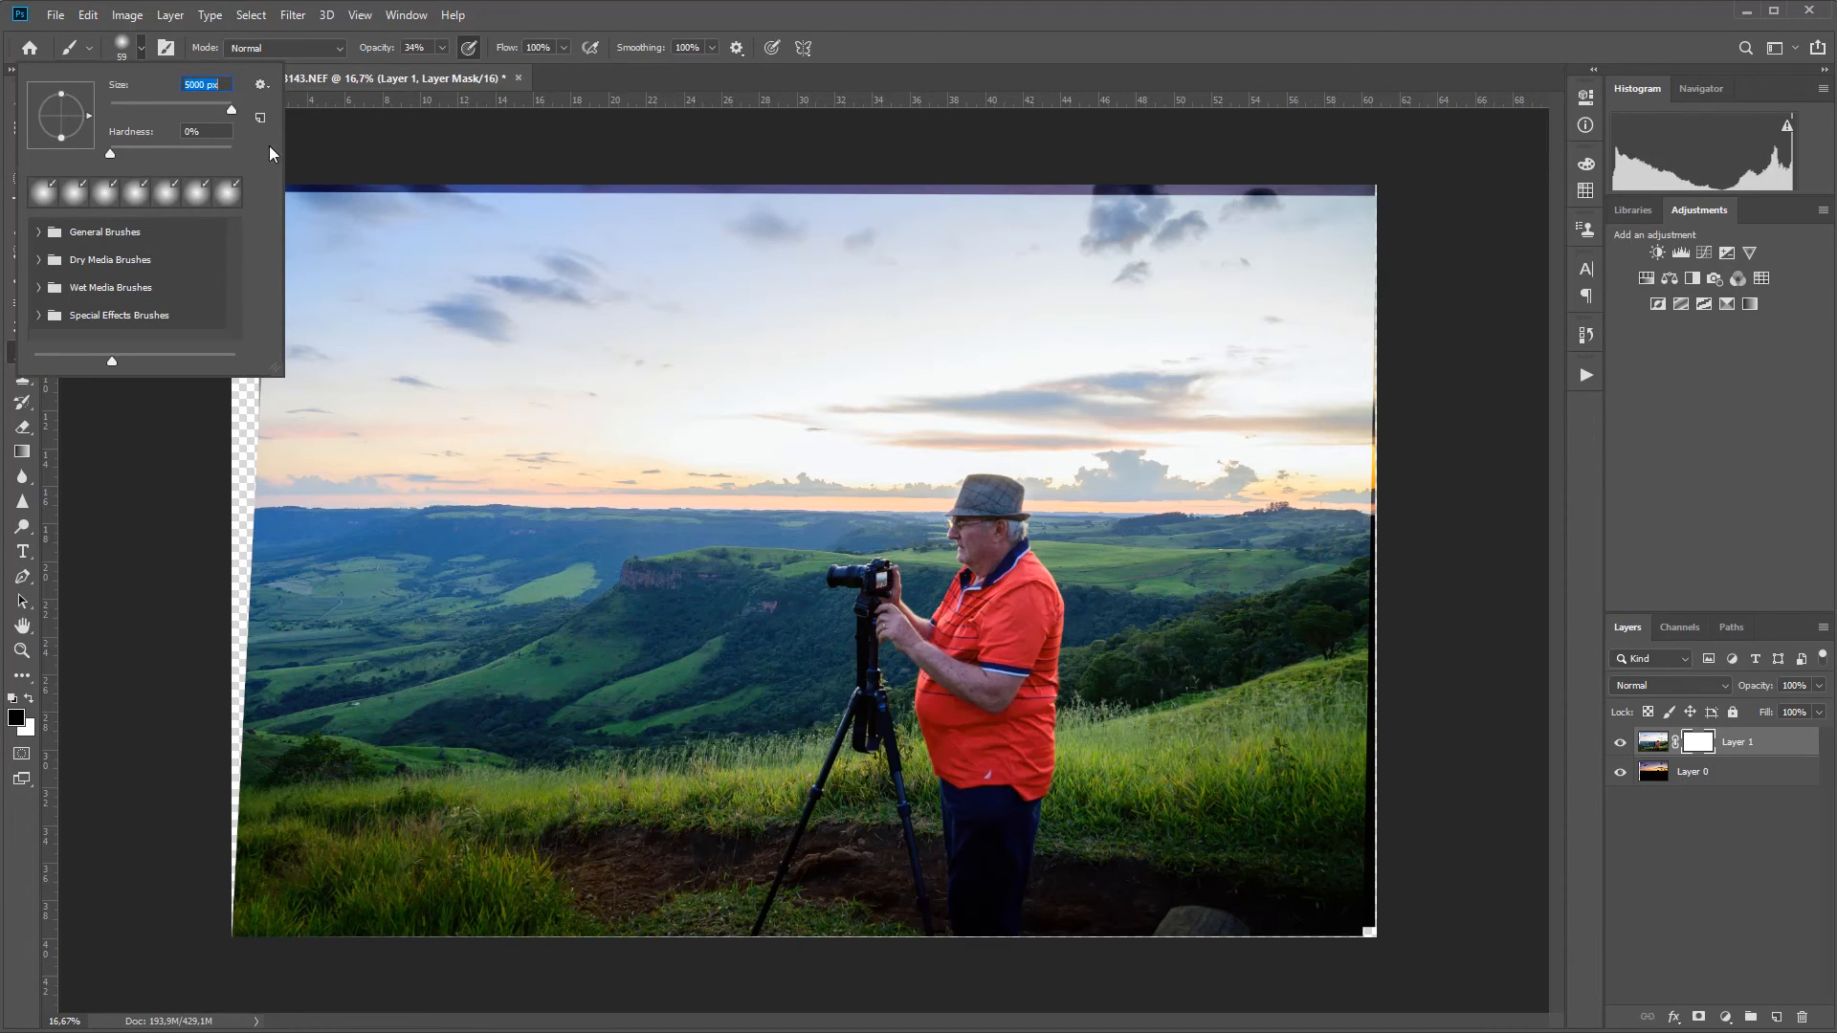
pyautogui.moveTo(233, 107); pyautogui.dragTo(225, 107)
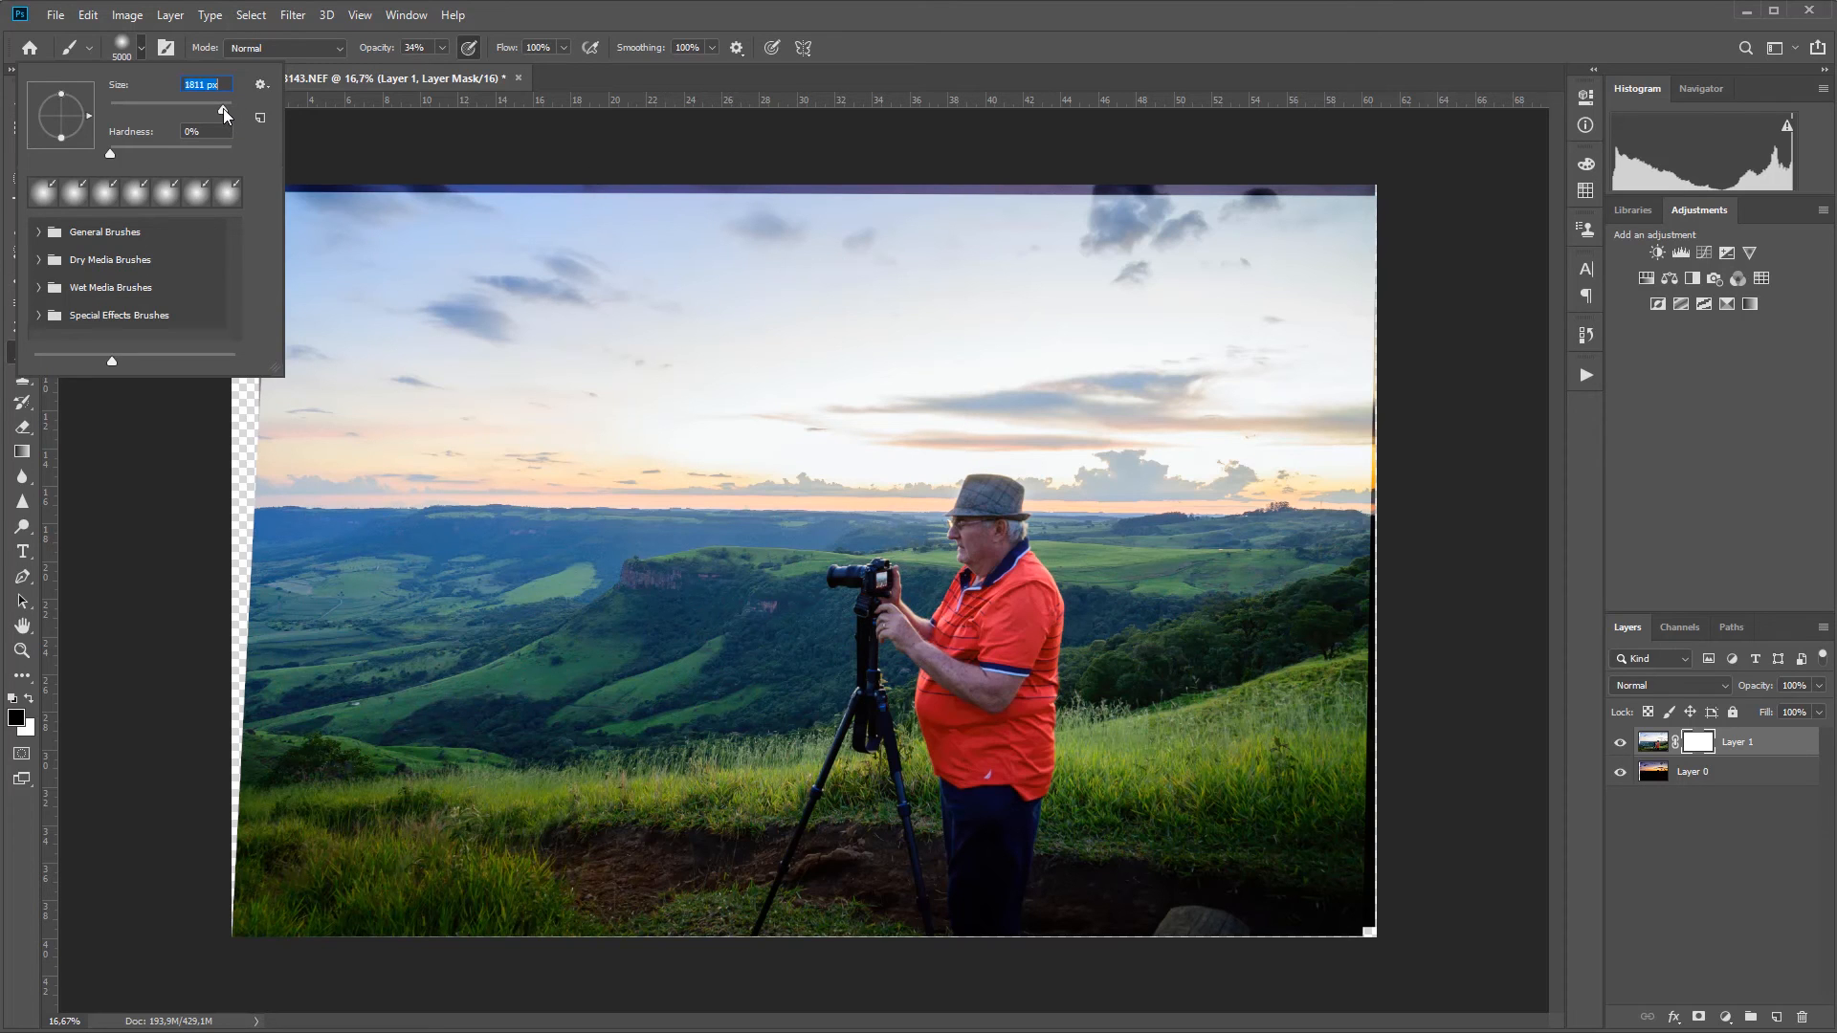
pyautogui.click(142, 555)
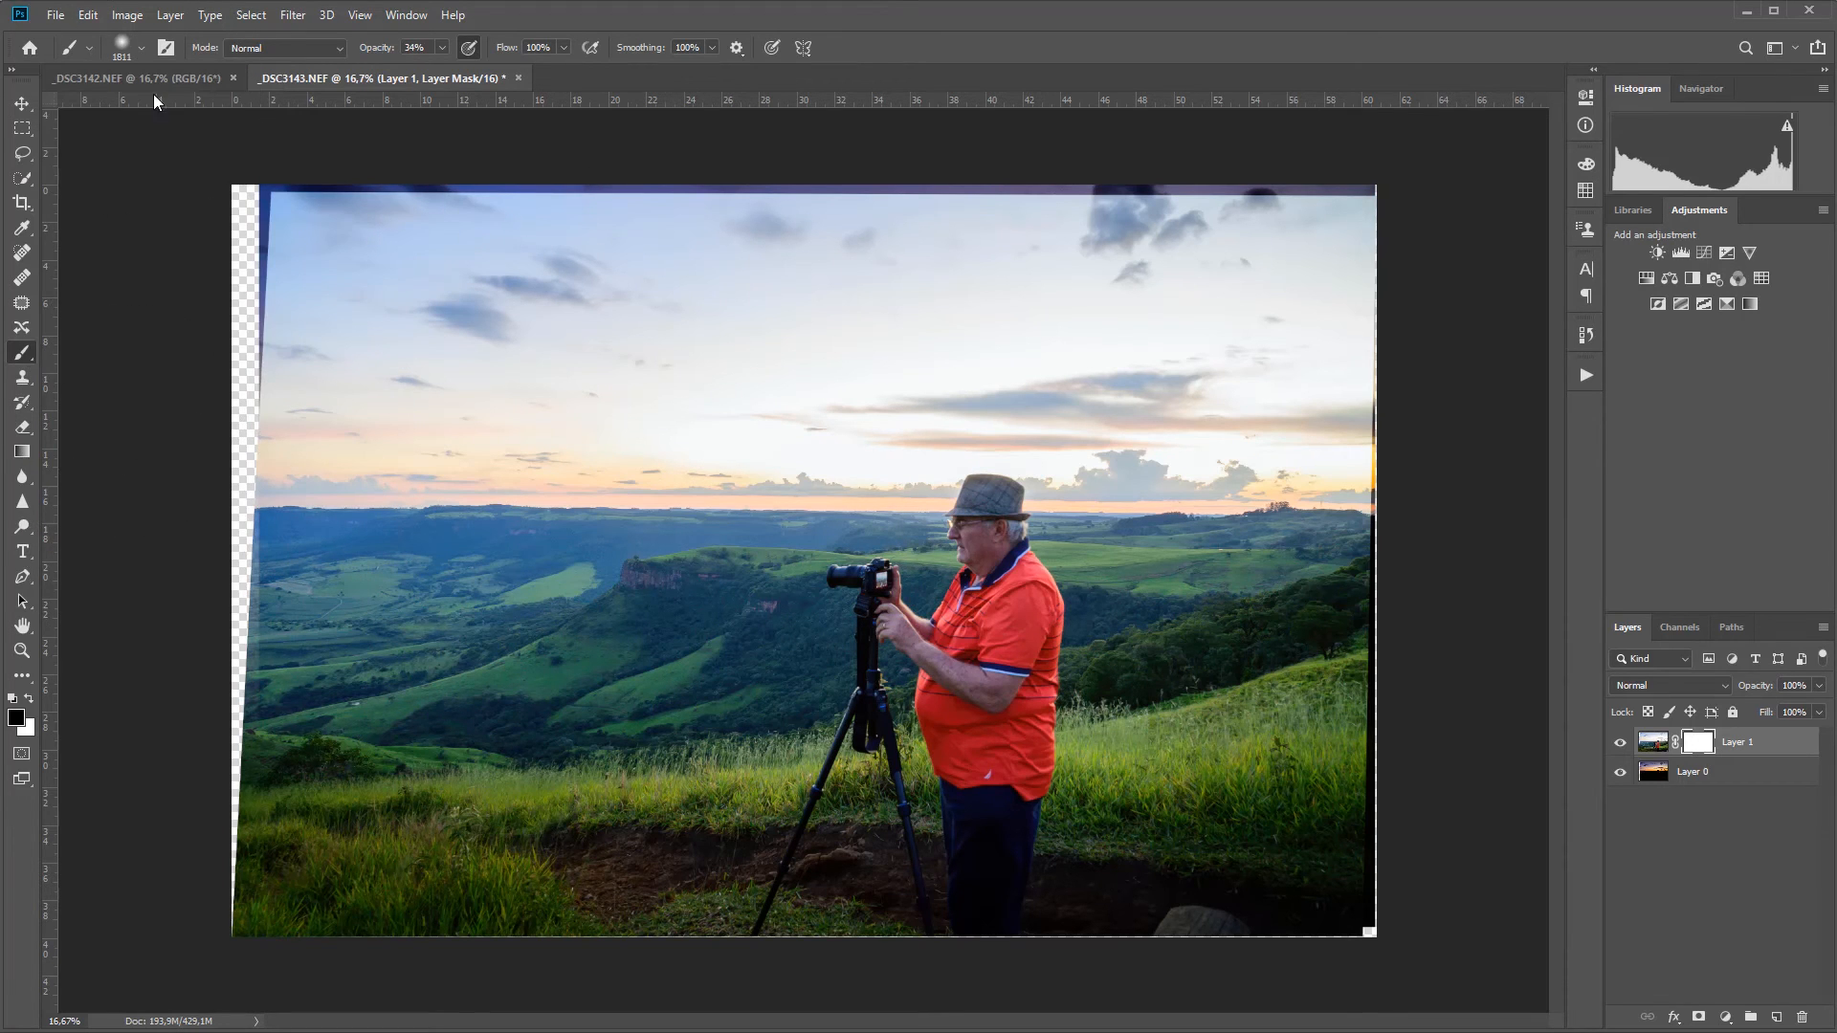
pyautogui.rightClick(742, 476)
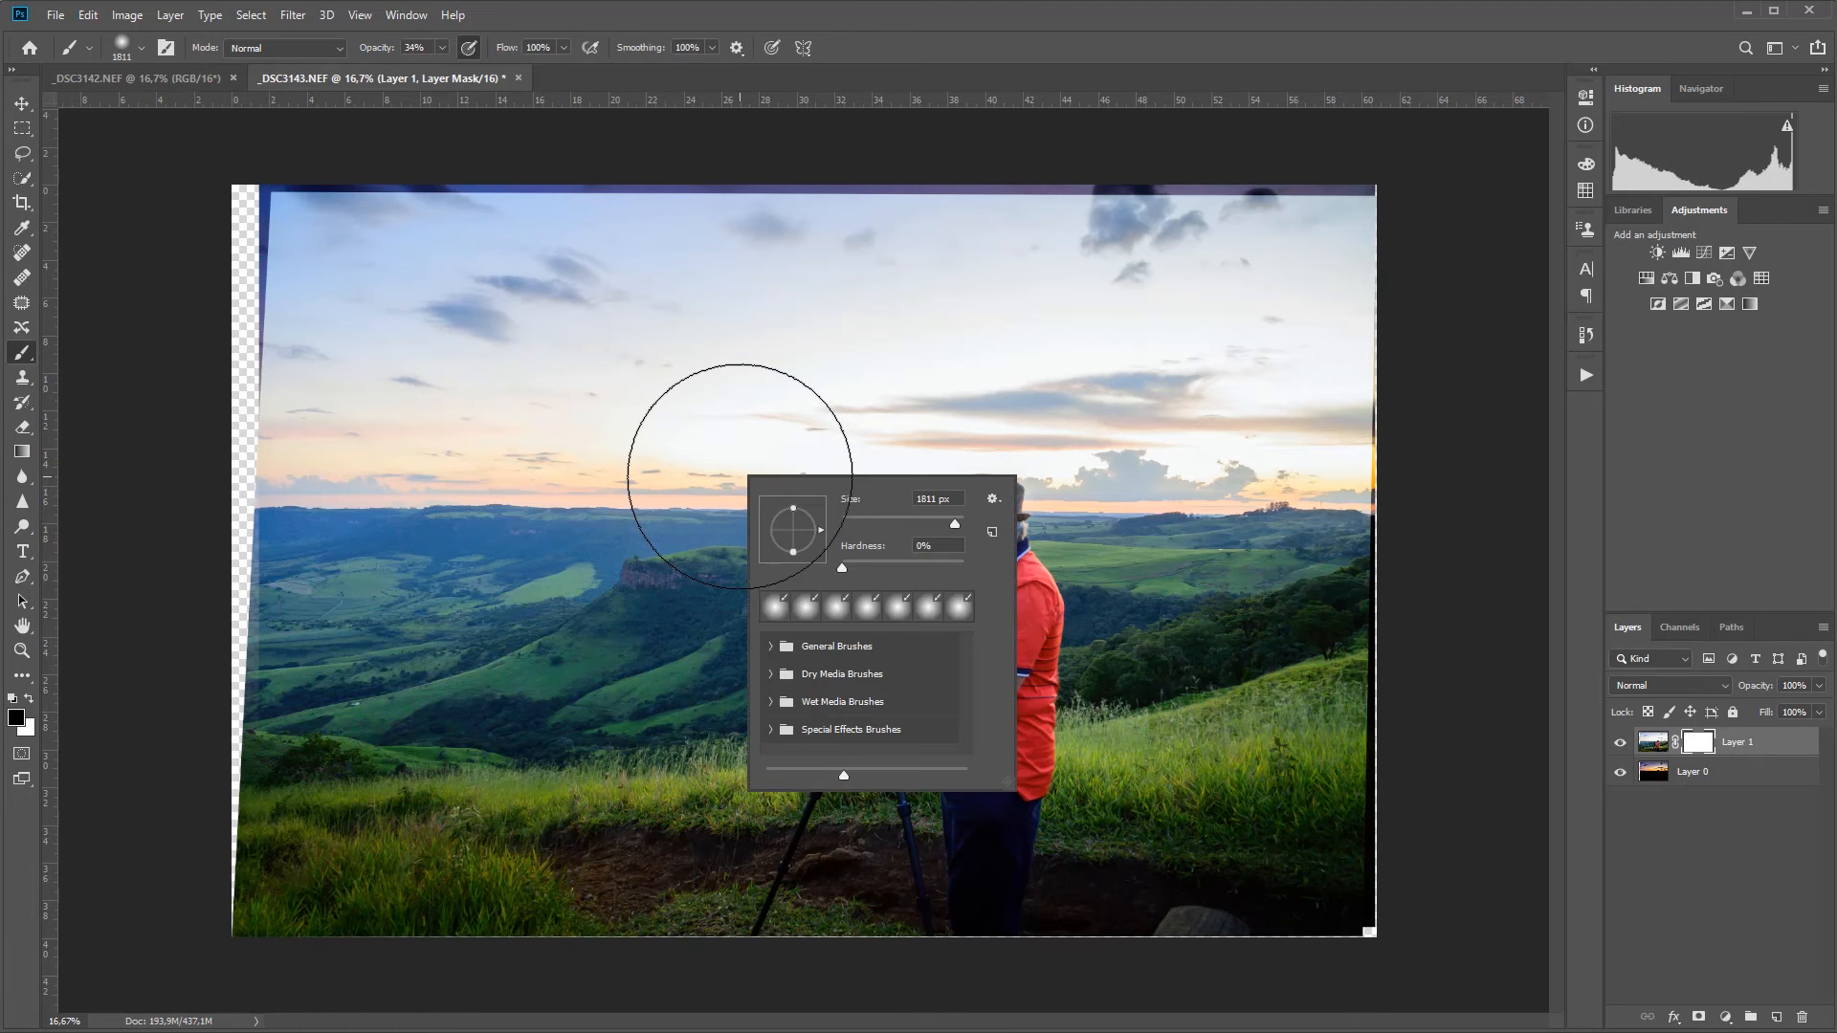
pyautogui.moveTo(955, 525); pyautogui.dragTo(957, 520)
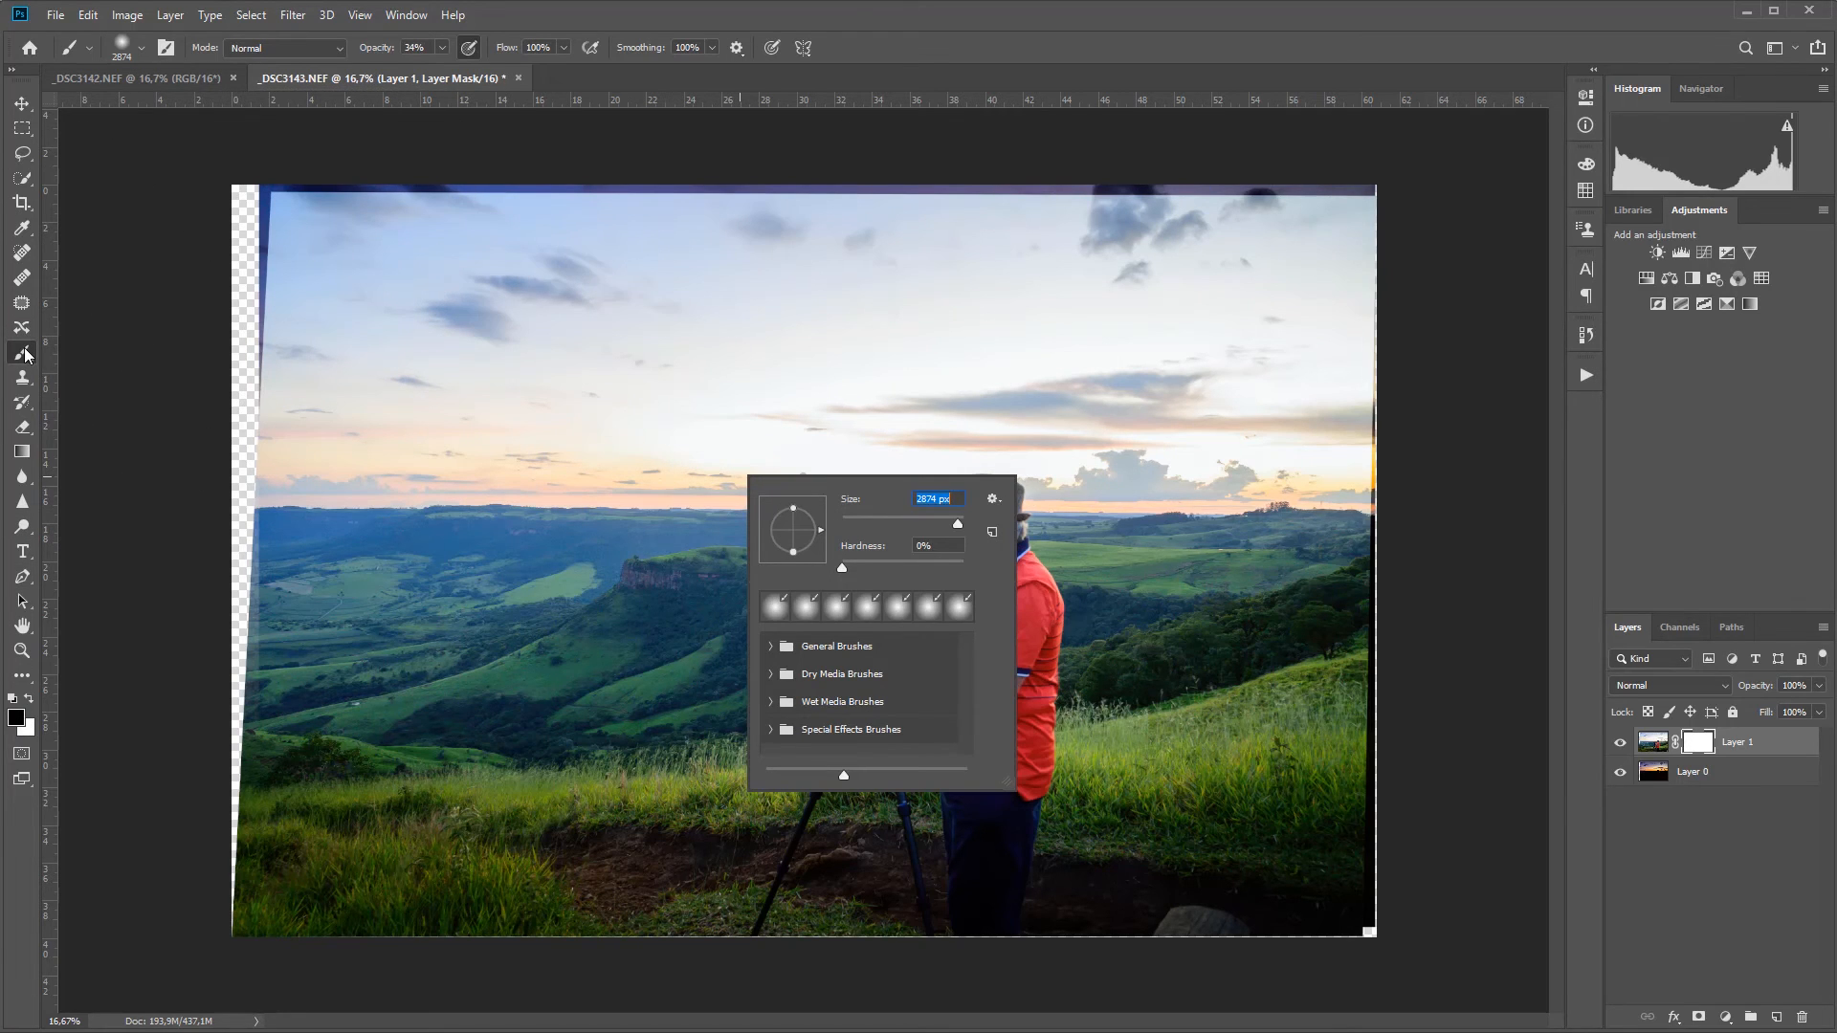
# Step: Paint black at 34% opacity on Layer 1's mask across the upper sky to partially reveal the sunset exposure
pyautogui.click(349, 235)
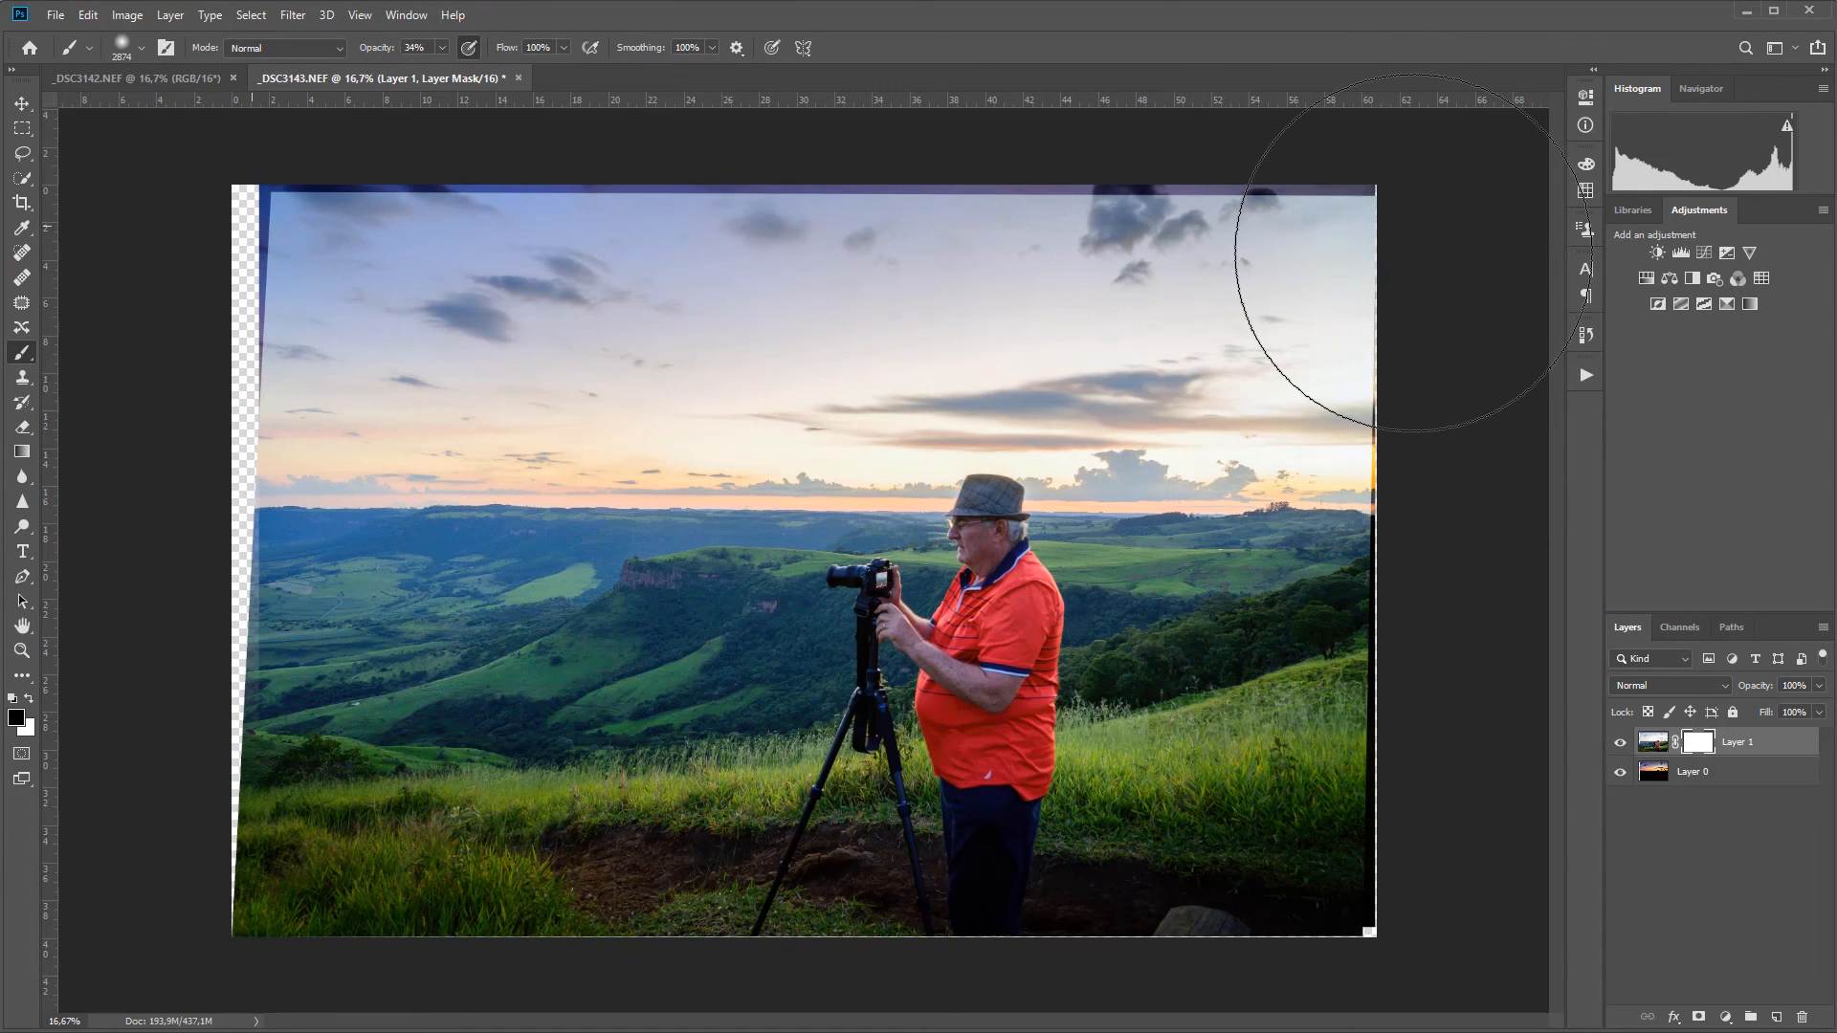
pyautogui.moveTo(1152, 242)
pyautogui.mouseDown()
pyautogui.moveTo(197, 226)
pyautogui.moveTo(1114, 189)
pyautogui.moveTo(401, 211)
pyautogui.mouseUp()
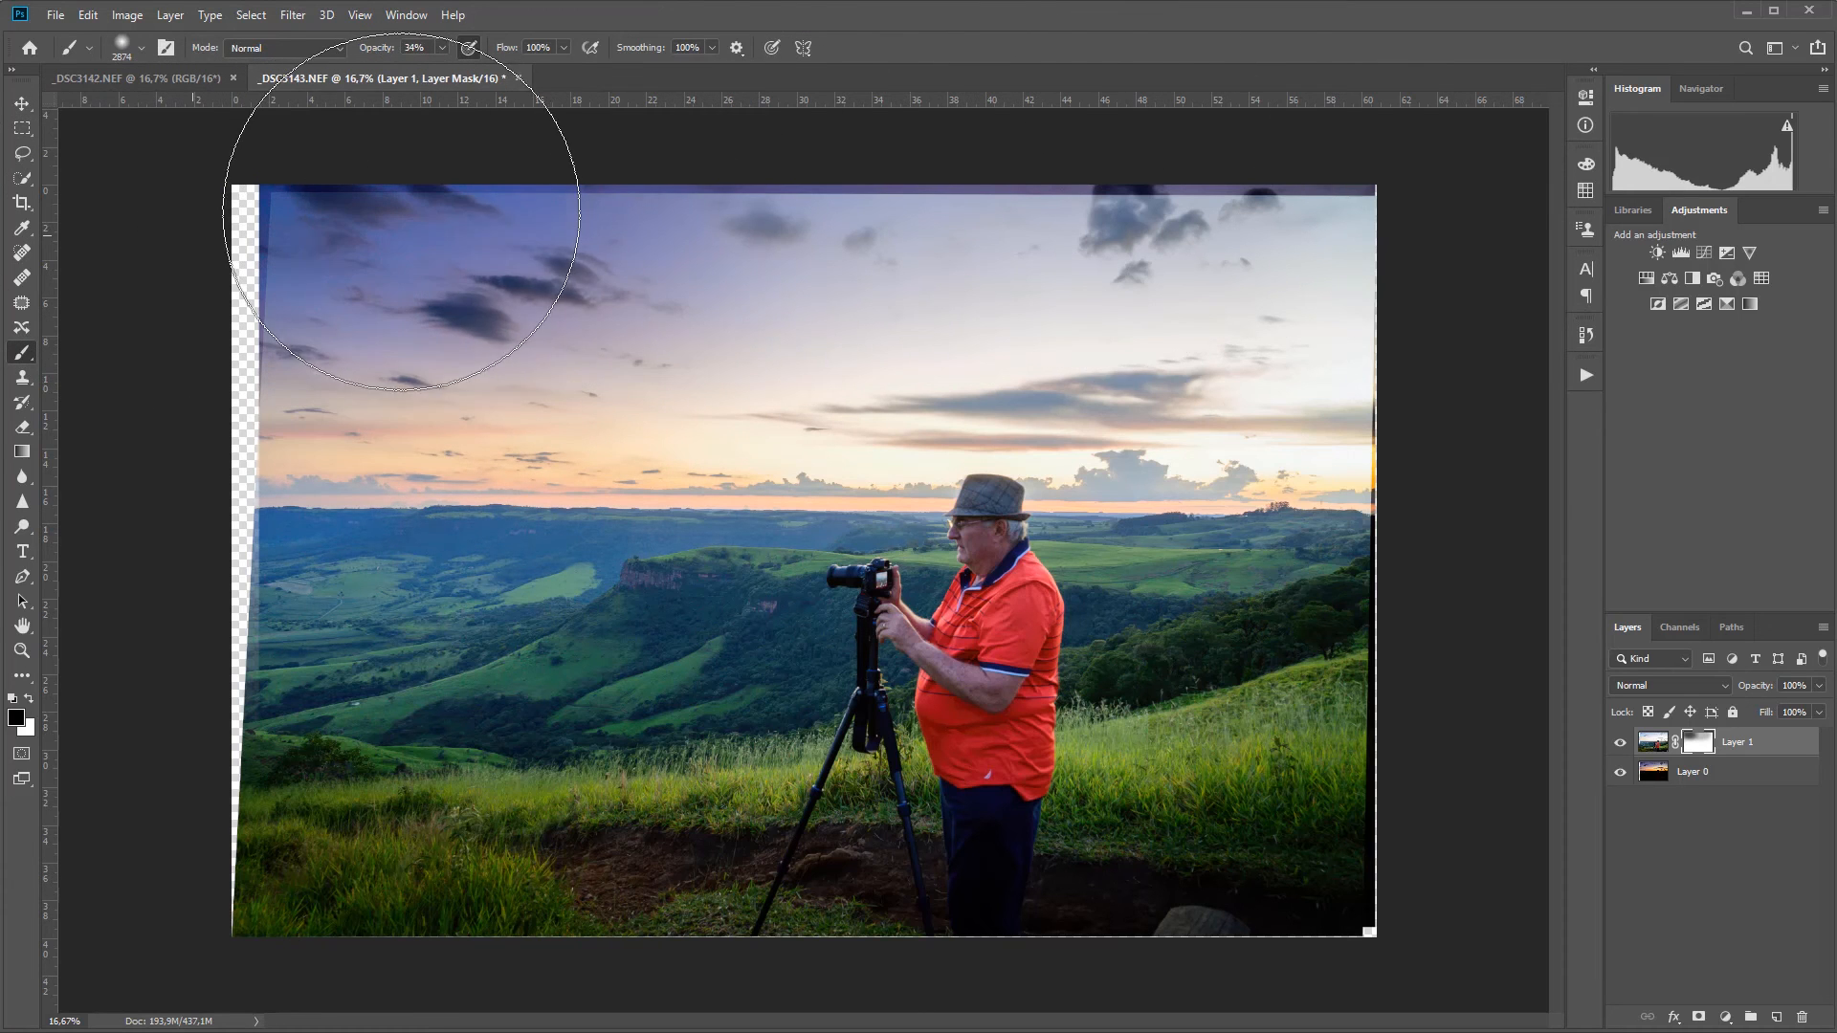
pyautogui.moveTo(1138, 213)
pyautogui.mouseDown()
pyautogui.moveTo(693, 197)
pyautogui.moveTo(1119, 174)
pyautogui.moveTo(1196, 224)
pyautogui.mouseUp()
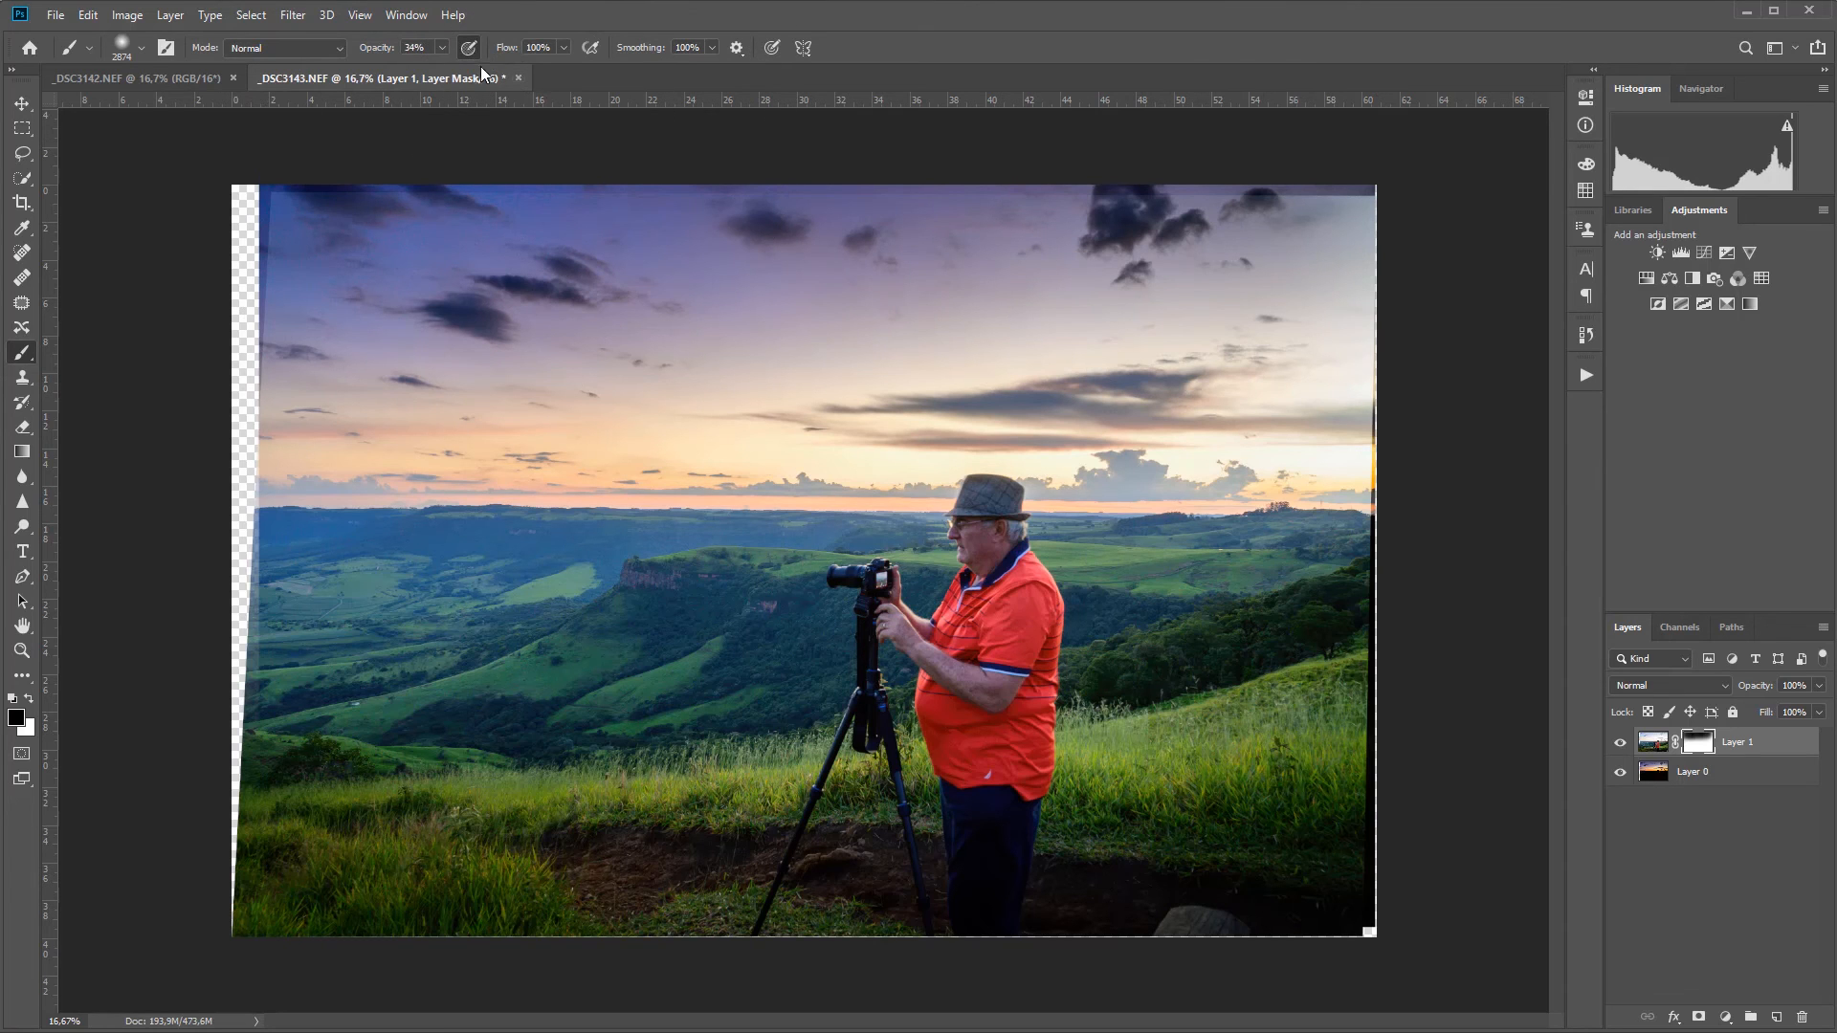
# Step: Set the brush opacity to 100% and paint the mask black across the whole sky down past the horizon
pyautogui.click(441, 48)
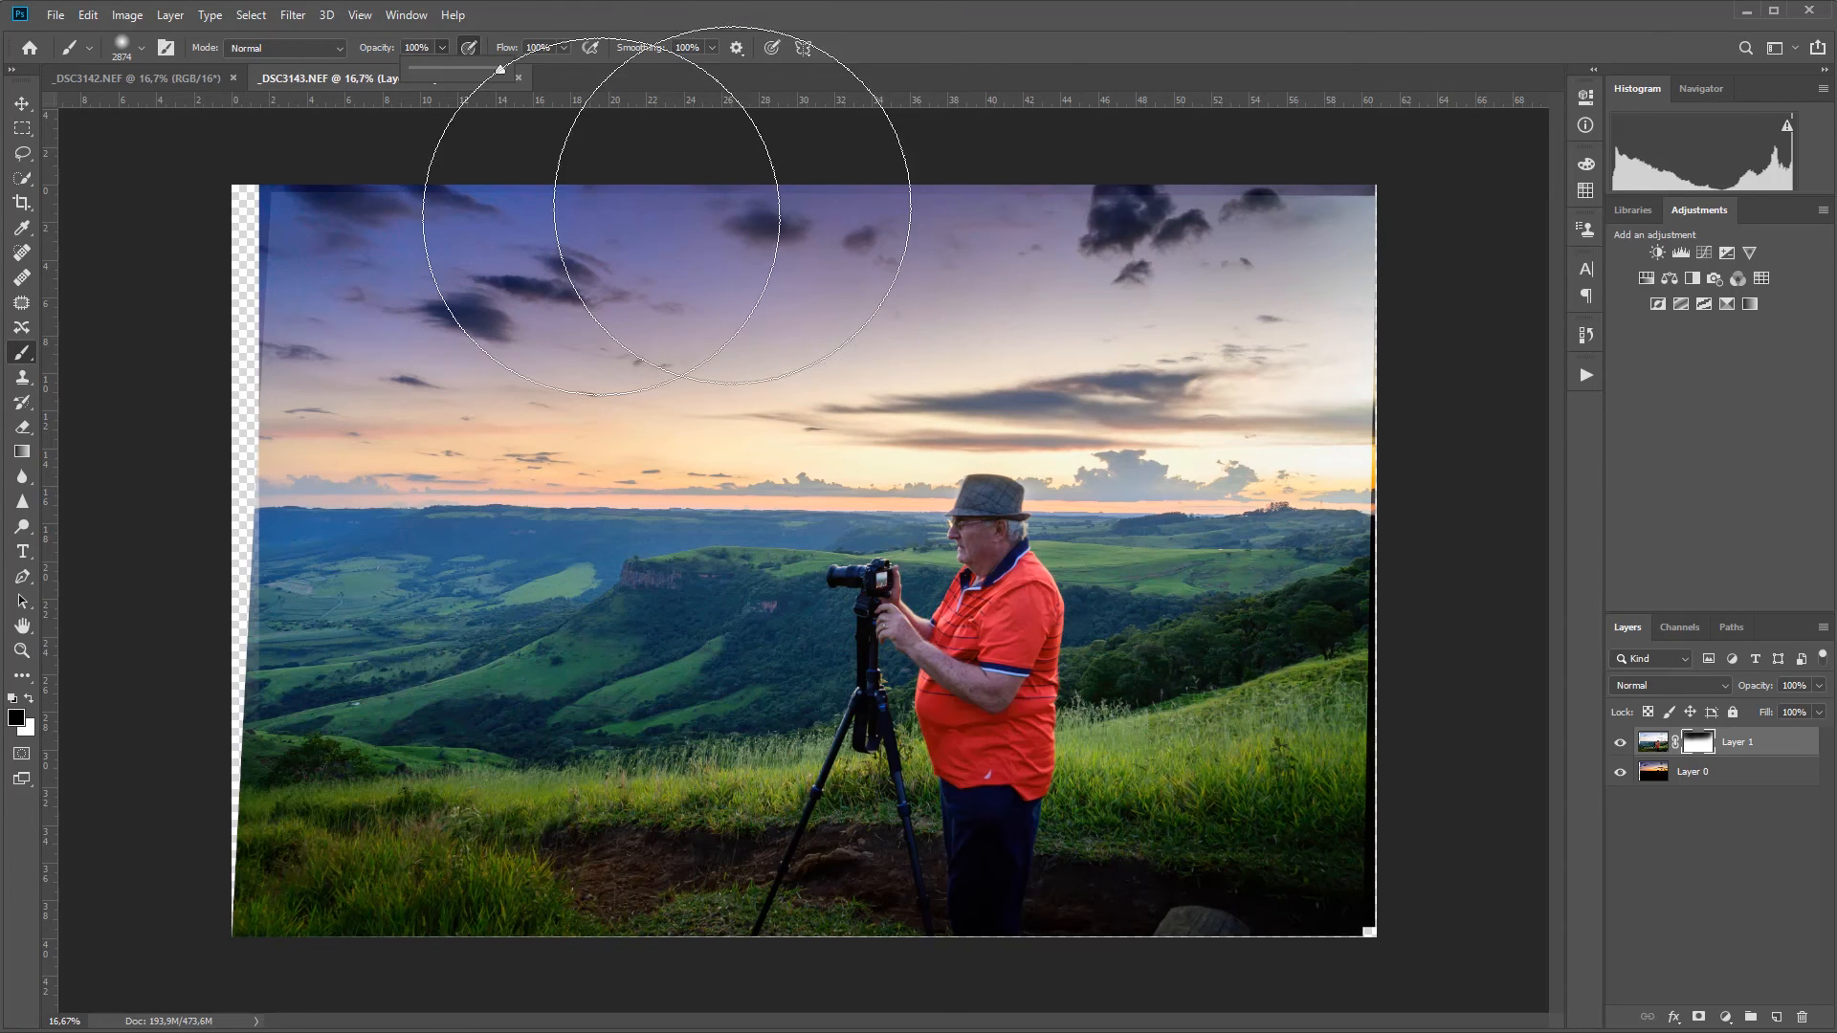
pyautogui.moveTo(354, 270); pyautogui.dragTo(1617, 265)
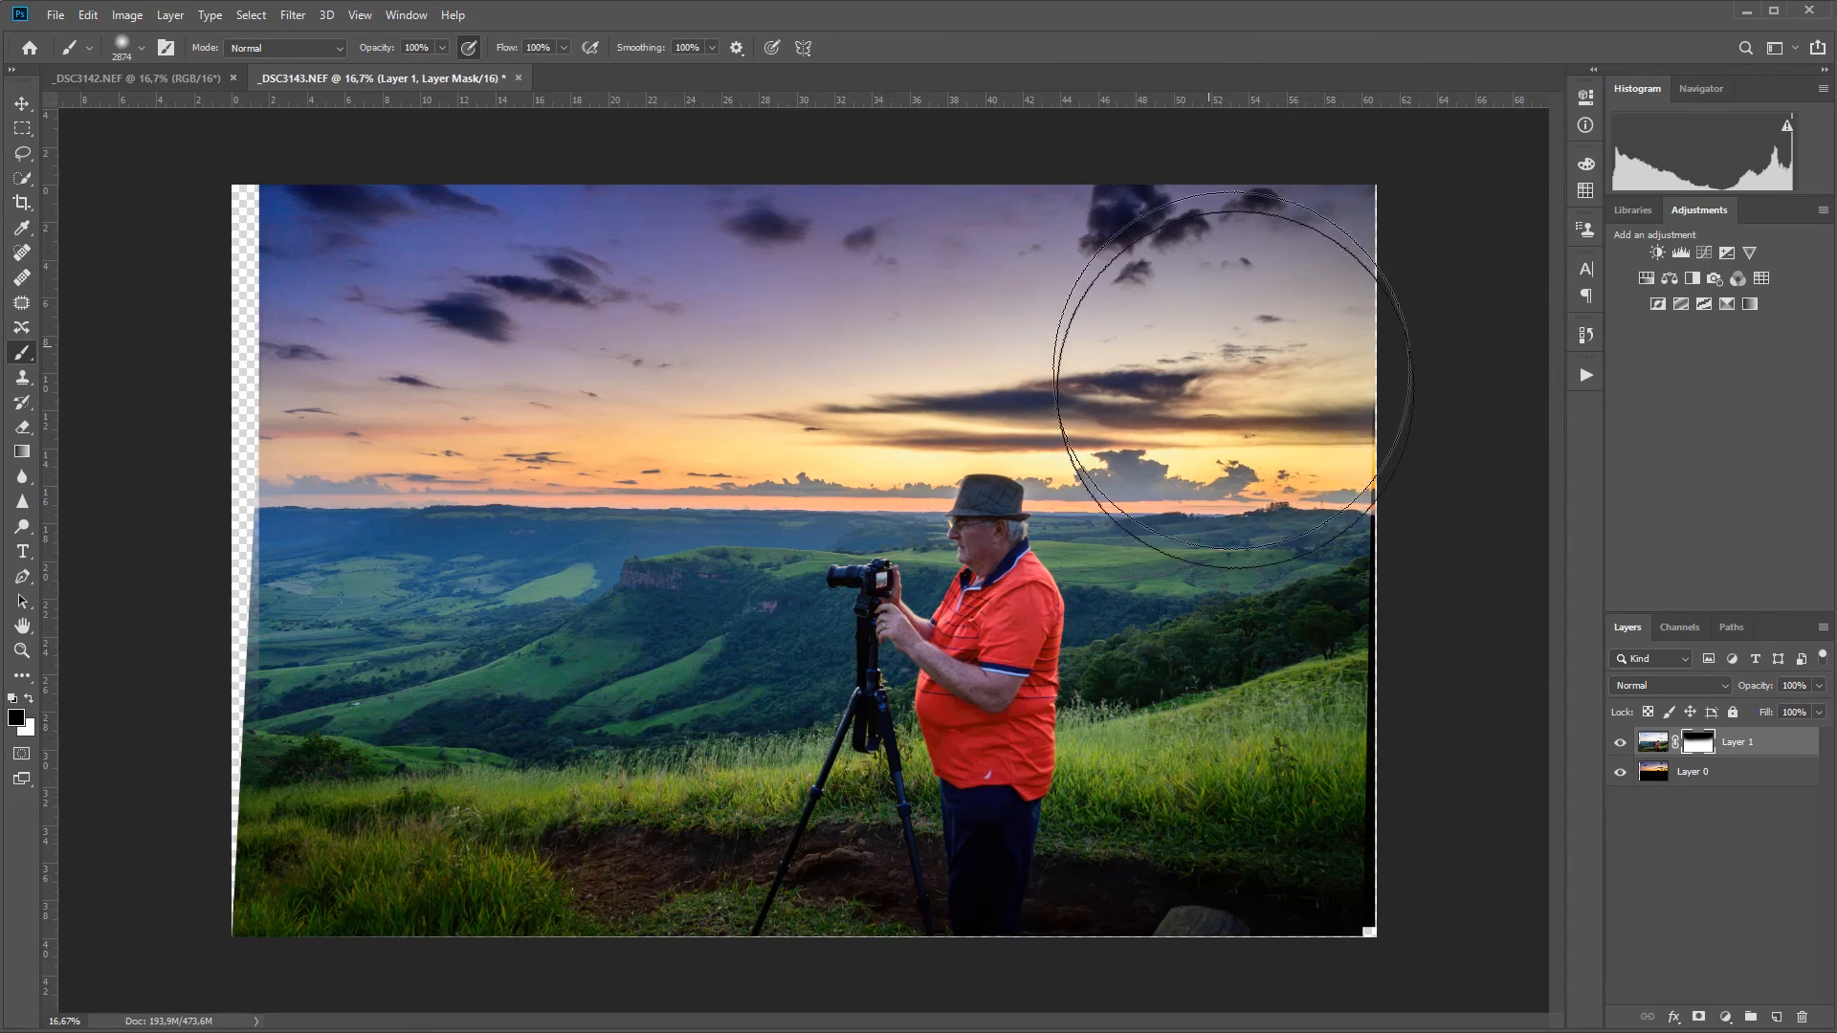
pyautogui.moveTo(801, 333)
pyautogui.mouseDown()
pyautogui.moveTo(642, 345)
pyautogui.moveTo(388, 408)
pyautogui.moveTo(339, 449)
pyautogui.moveTo(362, 450)
pyautogui.moveTo(339, 506)
pyautogui.moveTo(638, 479)
pyautogui.mouseUp()
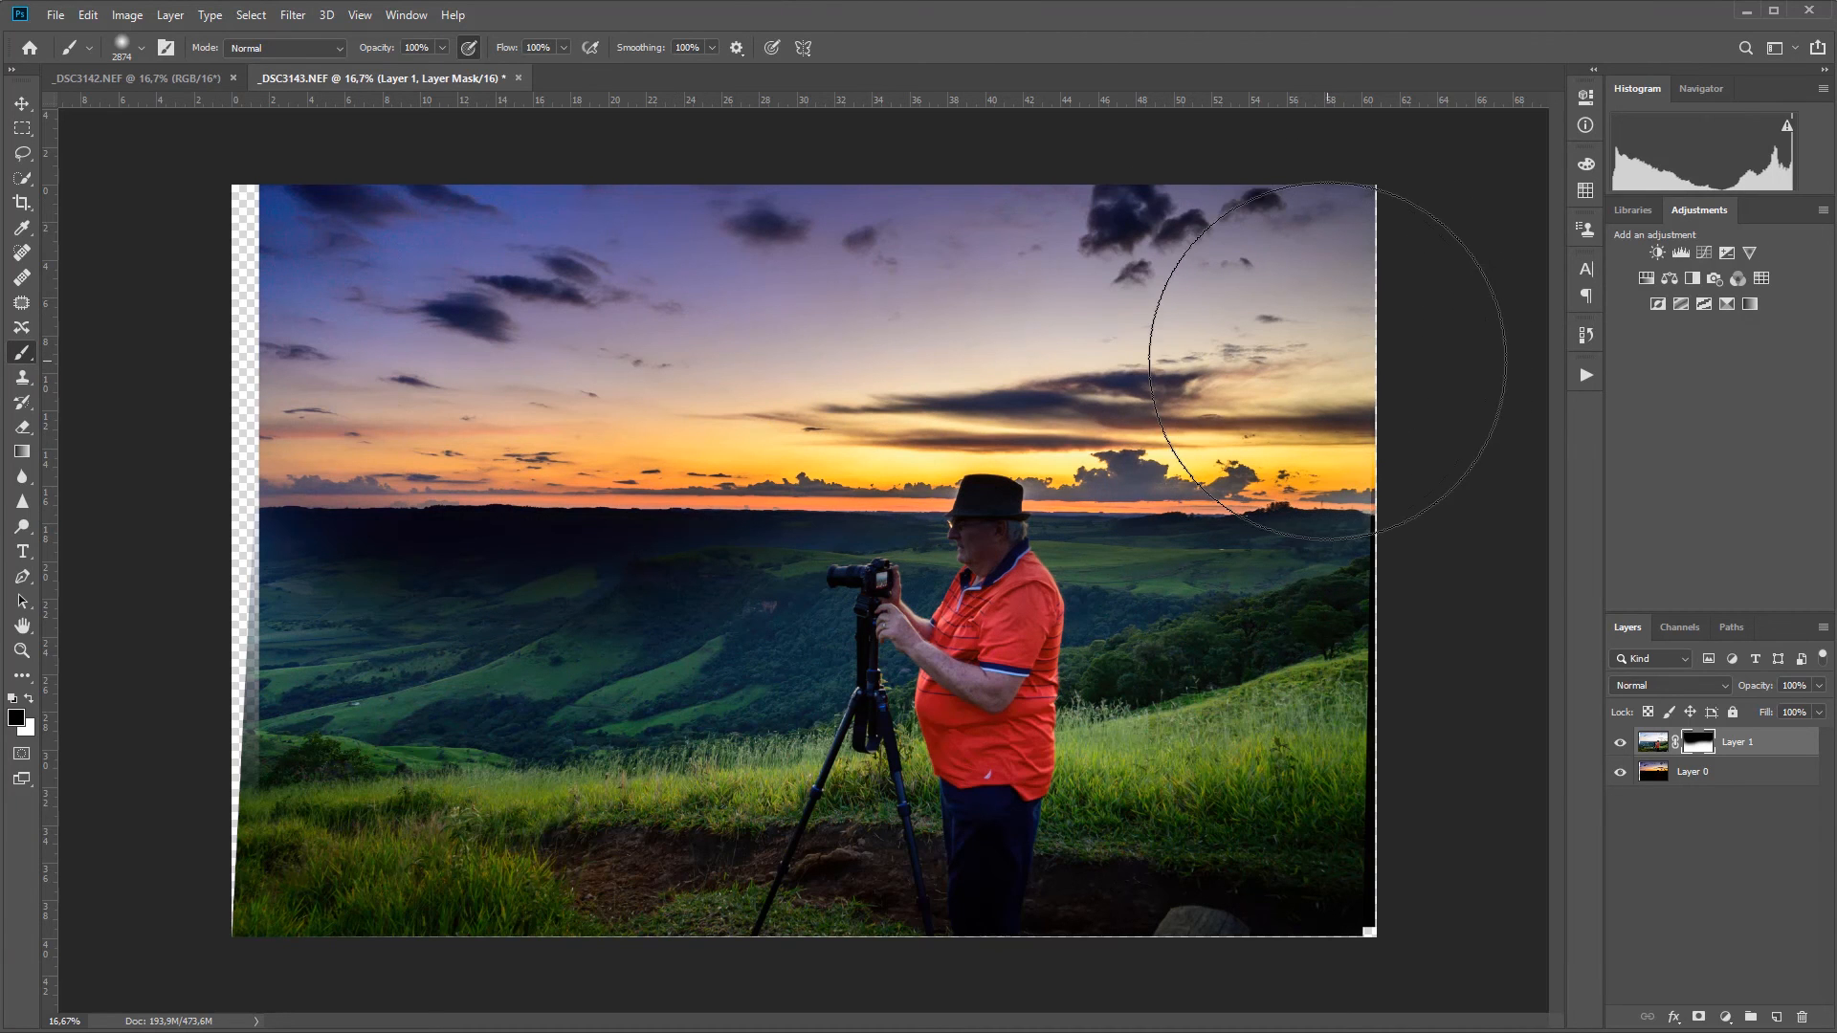
# Step: Switch the foreground color to white, reduce the brush to 1457 px and paint the bright valley and hills back in below the horizon
pyautogui.click(29, 700)
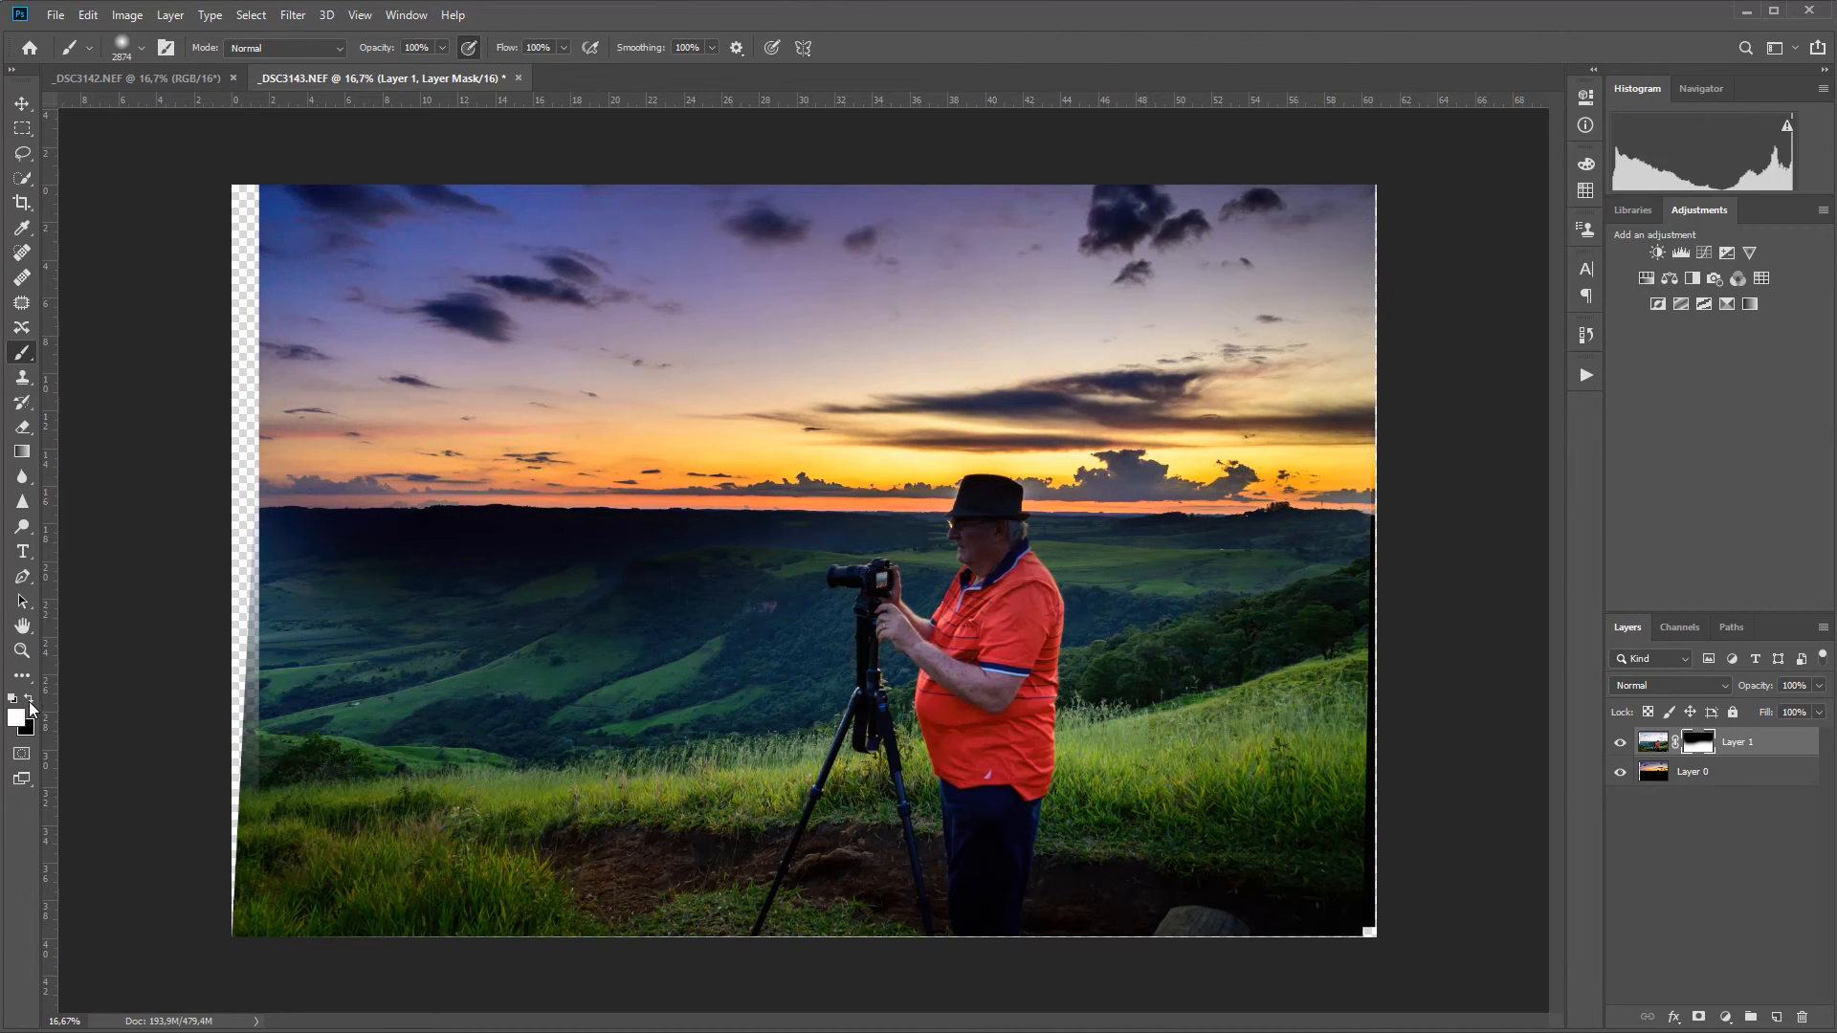
pyautogui.click(30, 703)
pyautogui.click(29, 704)
pyautogui.rightClick(687, 710)
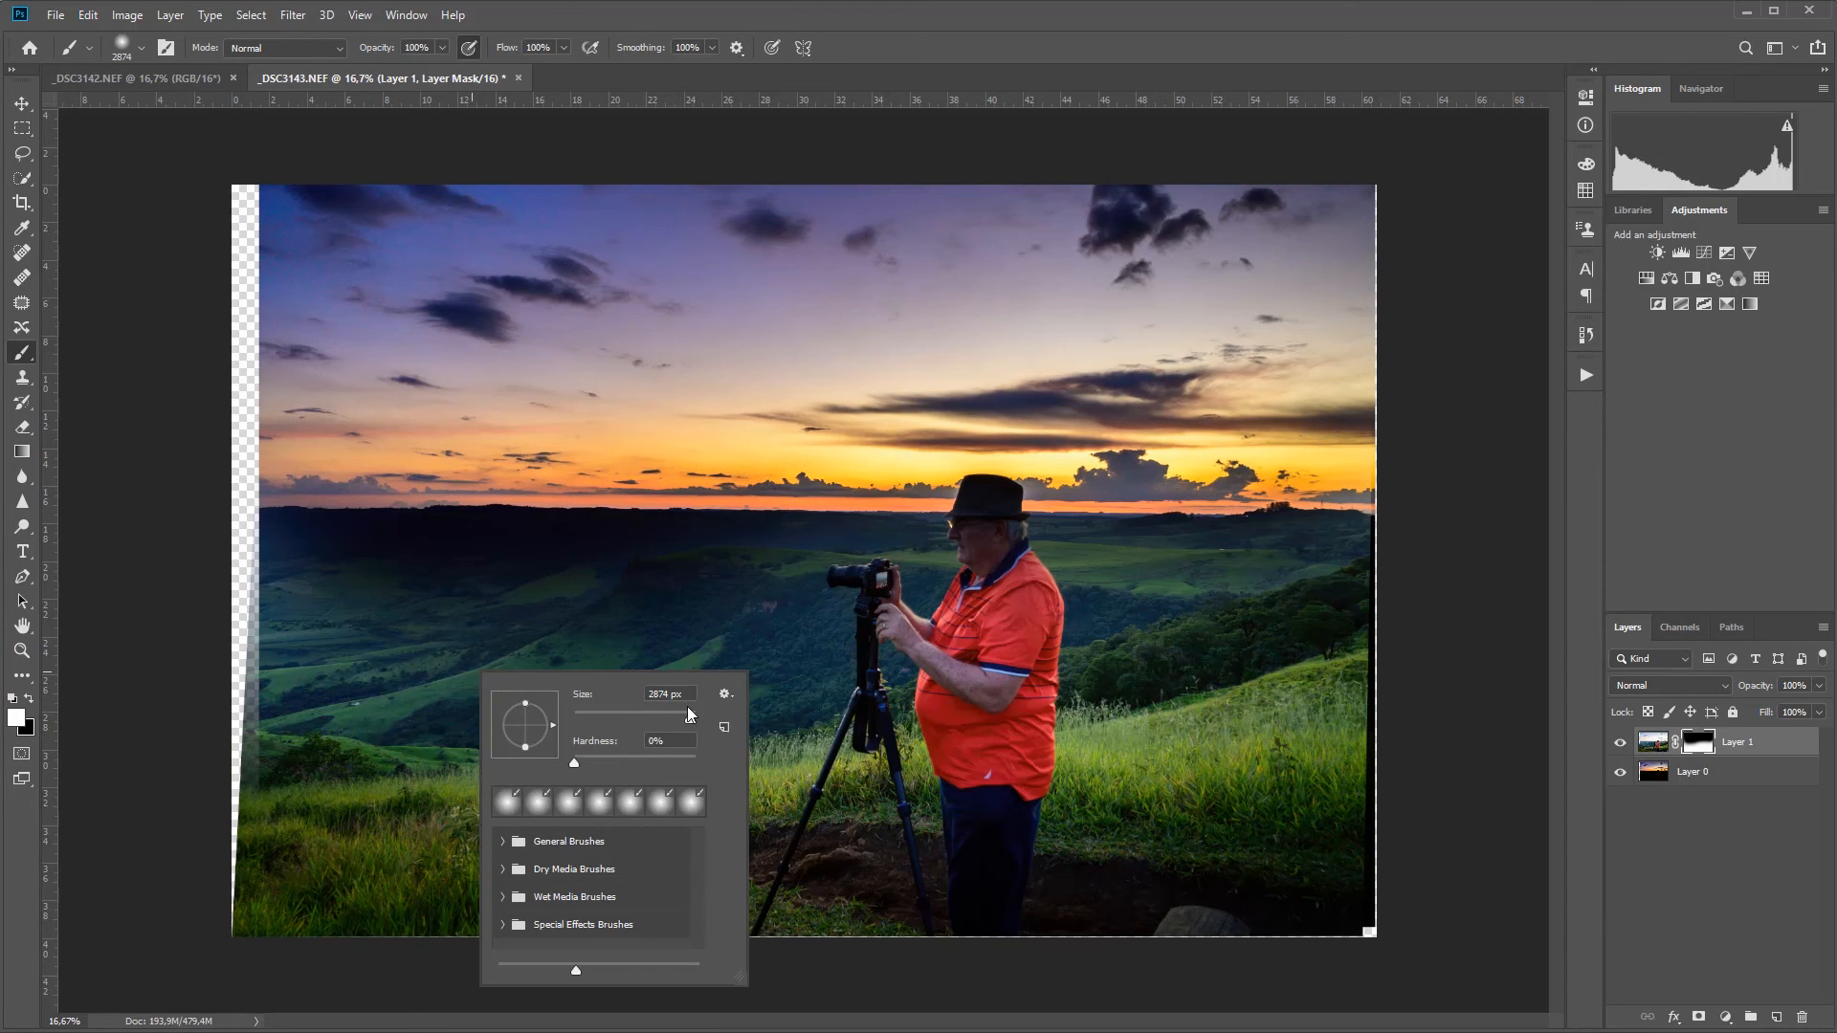
pyautogui.moveTo(687, 723); pyautogui.dragTo(681, 715)
pyautogui.click(685, 717)
pyautogui.press('Return')
pyautogui.moveTo(411, 598)
pyautogui.mouseDown()
pyautogui.moveTo(436, 645)
pyautogui.moveTo(595, 623)
pyautogui.moveTo(513, 623)
pyautogui.moveTo(534, 642)
pyautogui.moveTo(1122, 643)
pyautogui.moveTo(1100, 648)
pyautogui.moveTo(1225, 606)
pyautogui.moveTo(1280, 635)
pyautogui.mouseUp()
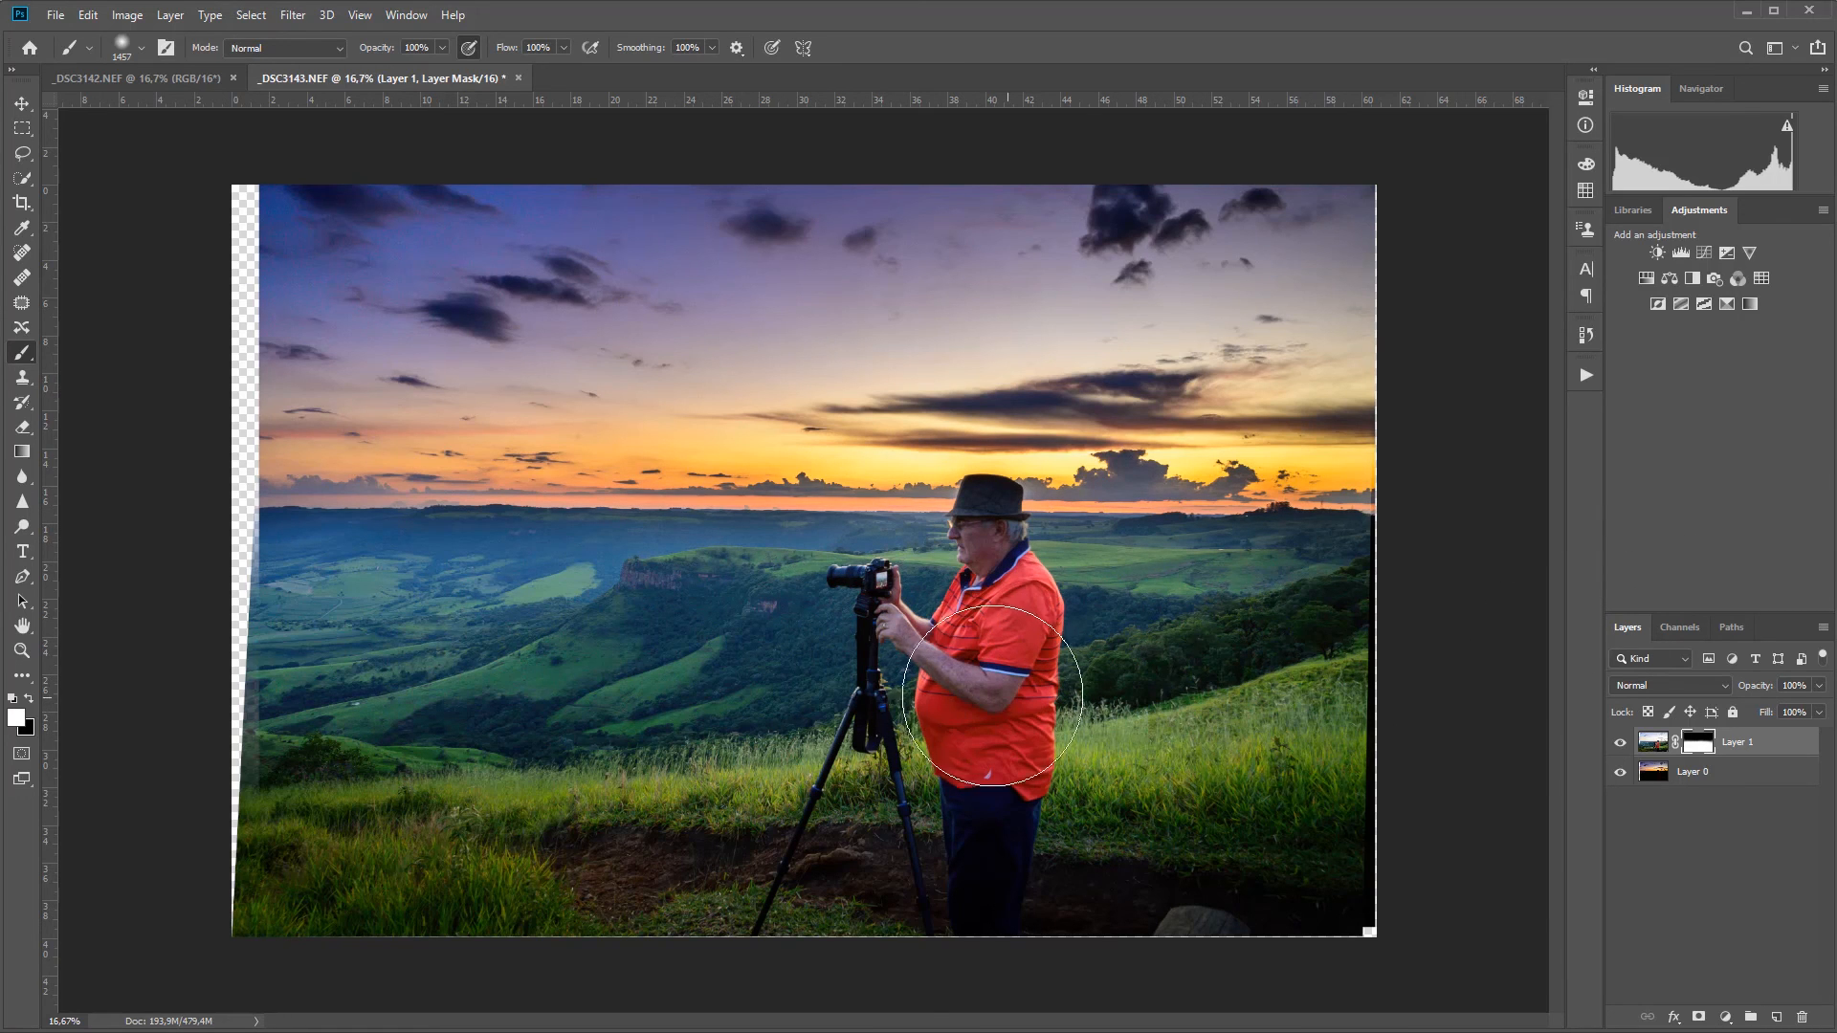
# Step: Reduce the brush to 432 px and paint white on the mask over the man's hat to restore its brightness
pyautogui.rightClick(1243, 699)
pyautogui.click(1438, 741)
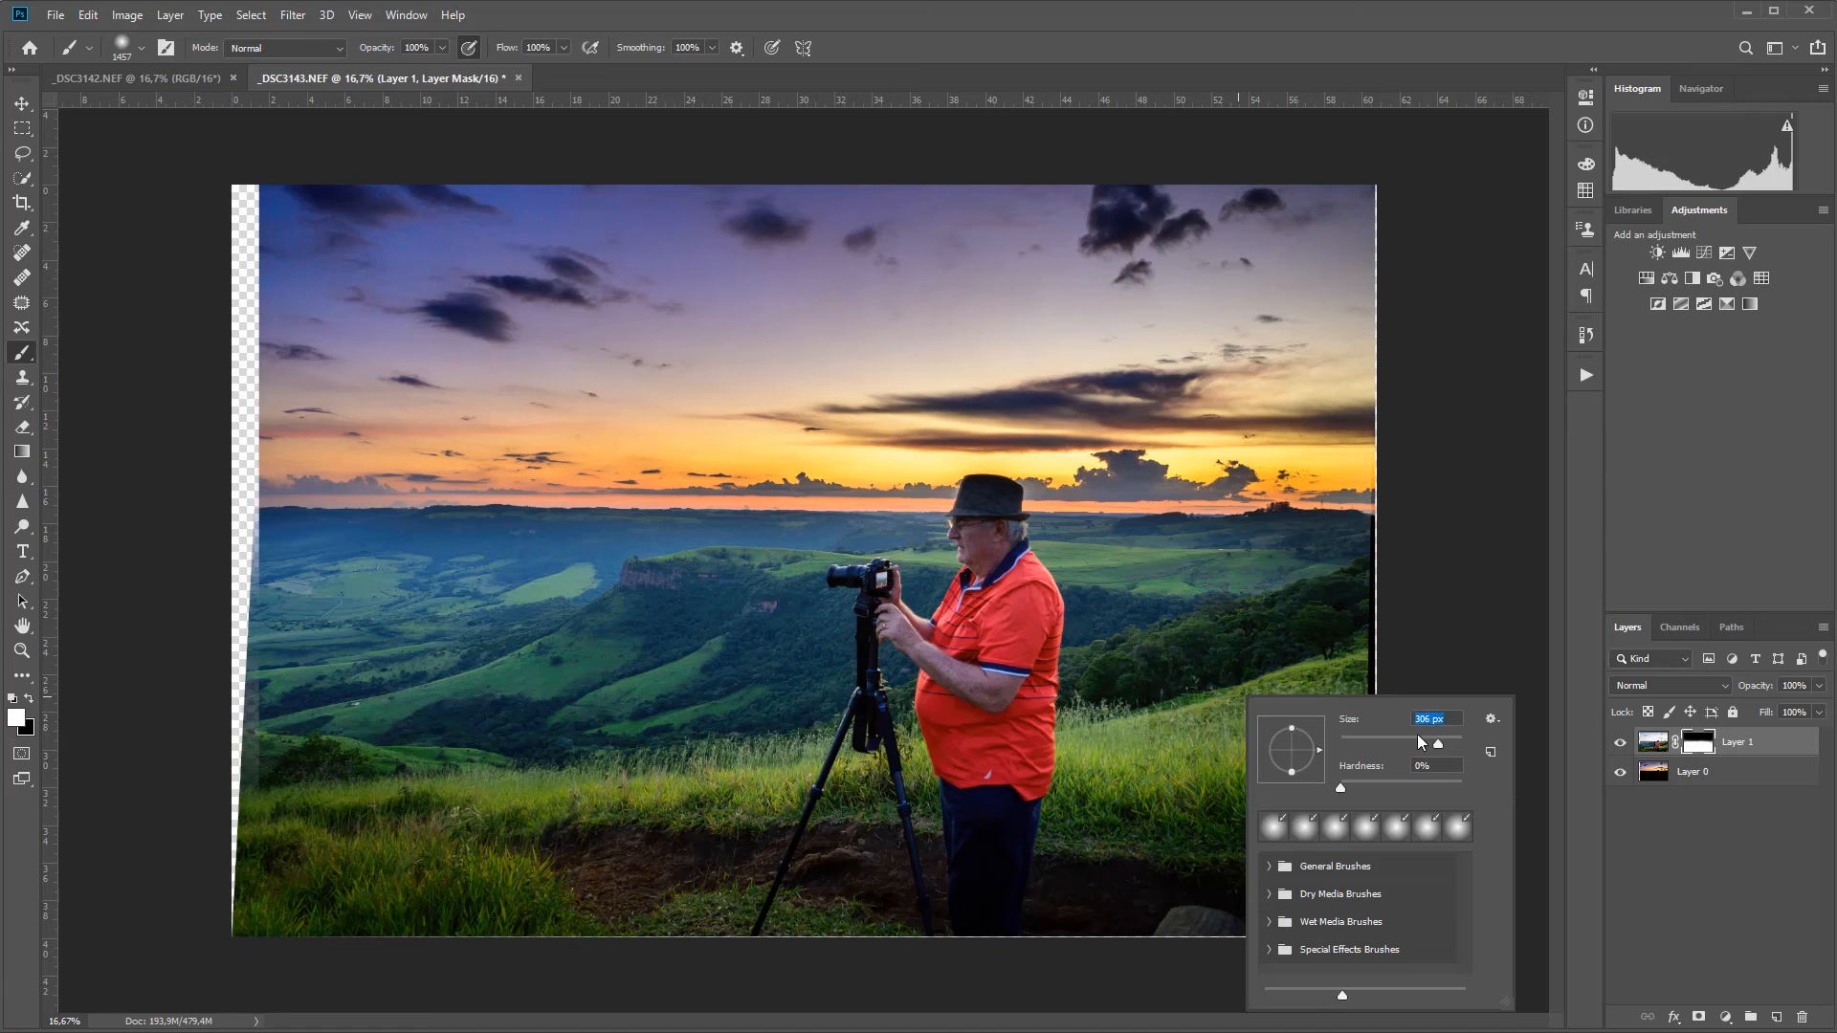
pyautogui.moveTo(984, 542)
pyautogui.mouseDown()
pyautogui.moveTo(991, 496)
pyautogui.moveTo(979, 534)
pyautogui.moveTo(1000, 507)
pyautogui.moveTo(1000, 558)
pyautogui.moveTo(975, 523)
pyautogui.moveTo(976, 540)
pyautogui.moveTo(1003, 594)
pyautogui.moveTo(982, 497)
pyautogui.moveTo(973, 552)
pyautogui.moveTo(1005, 503)
pyautogui.mouseUp()
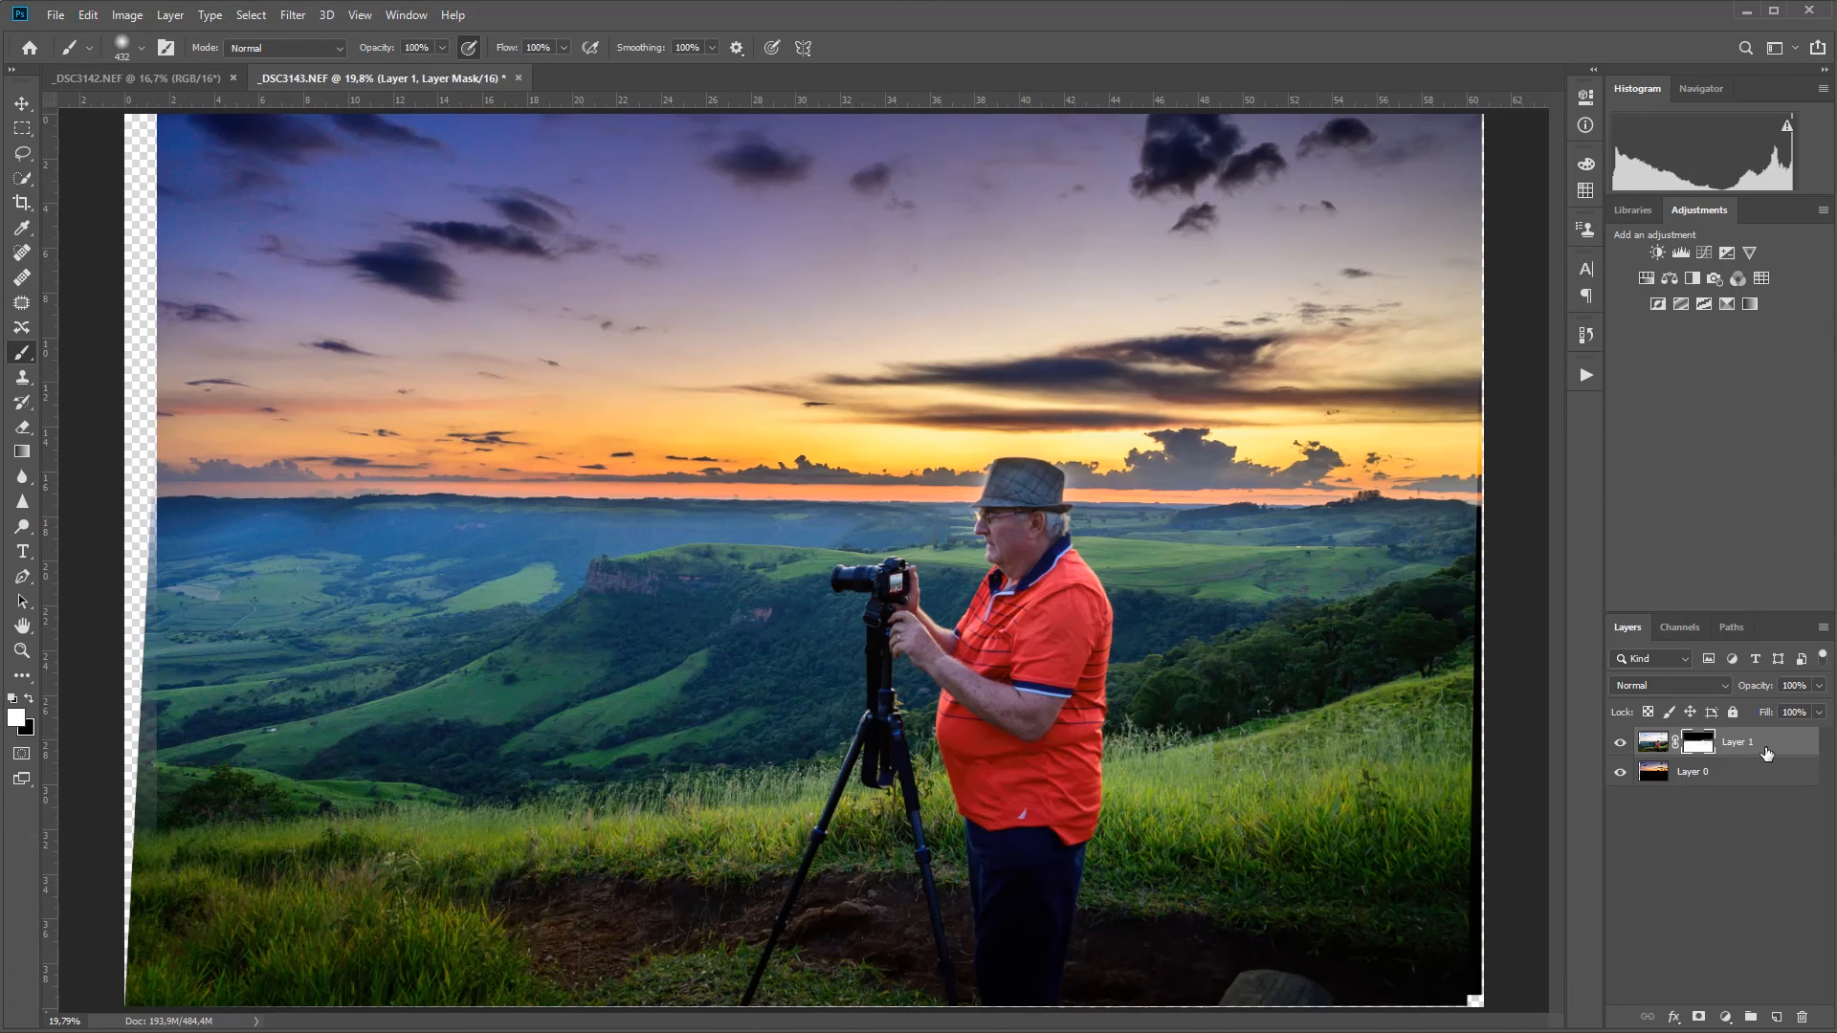
# Step: Stamp all visible layers into a new merged layer and hide Layer 1 and Layer 0, keeping the merged layer selected
pyautogui.hotkey('ctrl', '2')
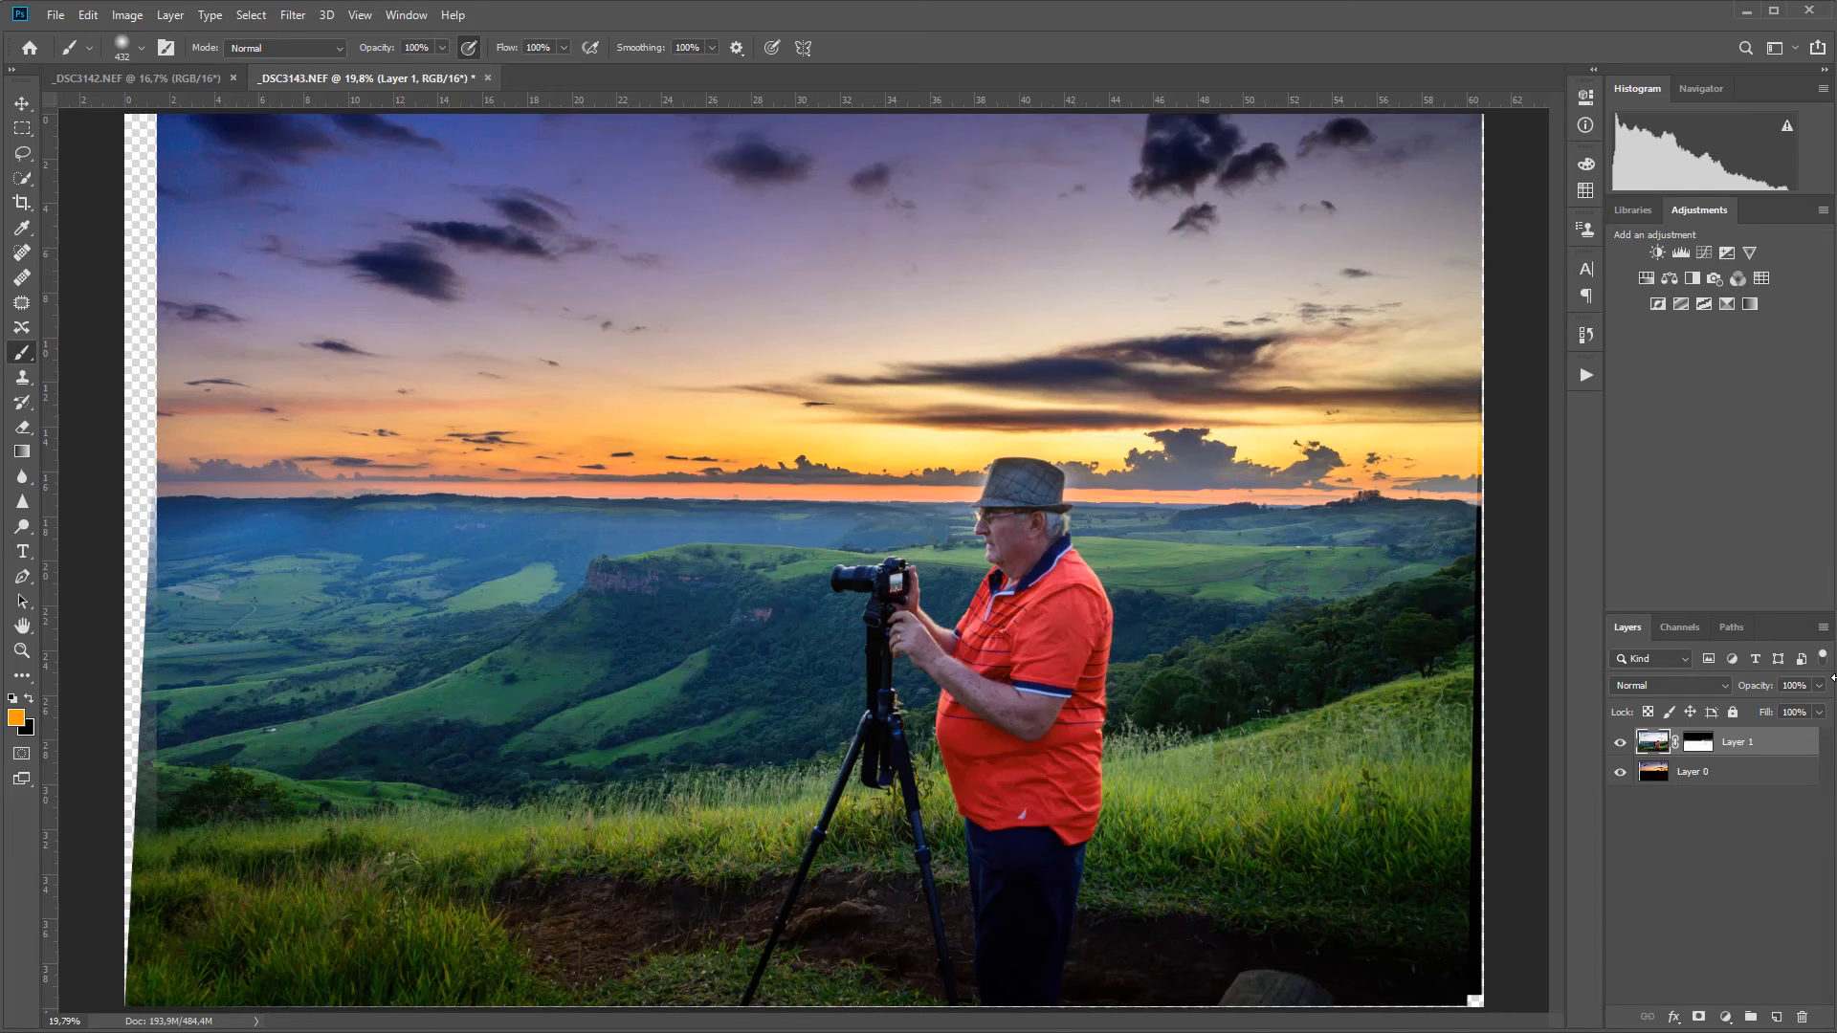
pyautogui.hotkey('ctrl', 'shift', 'alt', 'e')
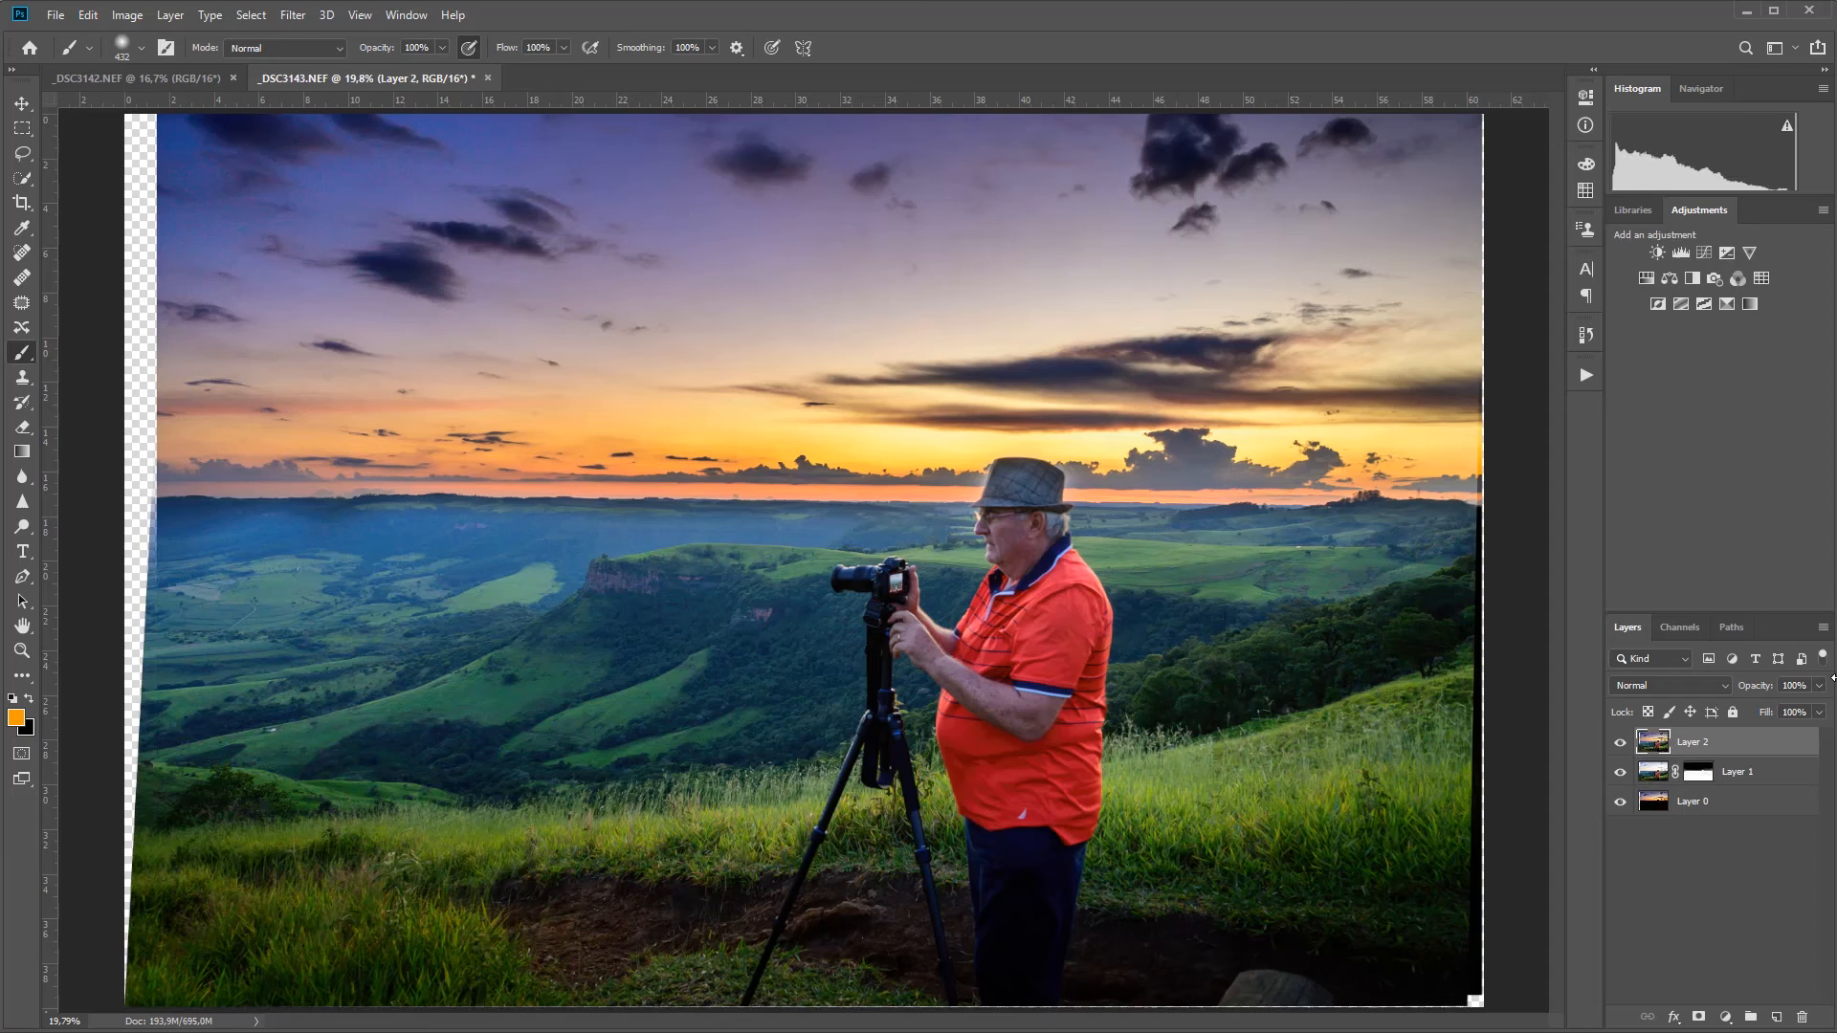
pyautogui.click(1620, 771)
pyautogui.click(1620, 802)
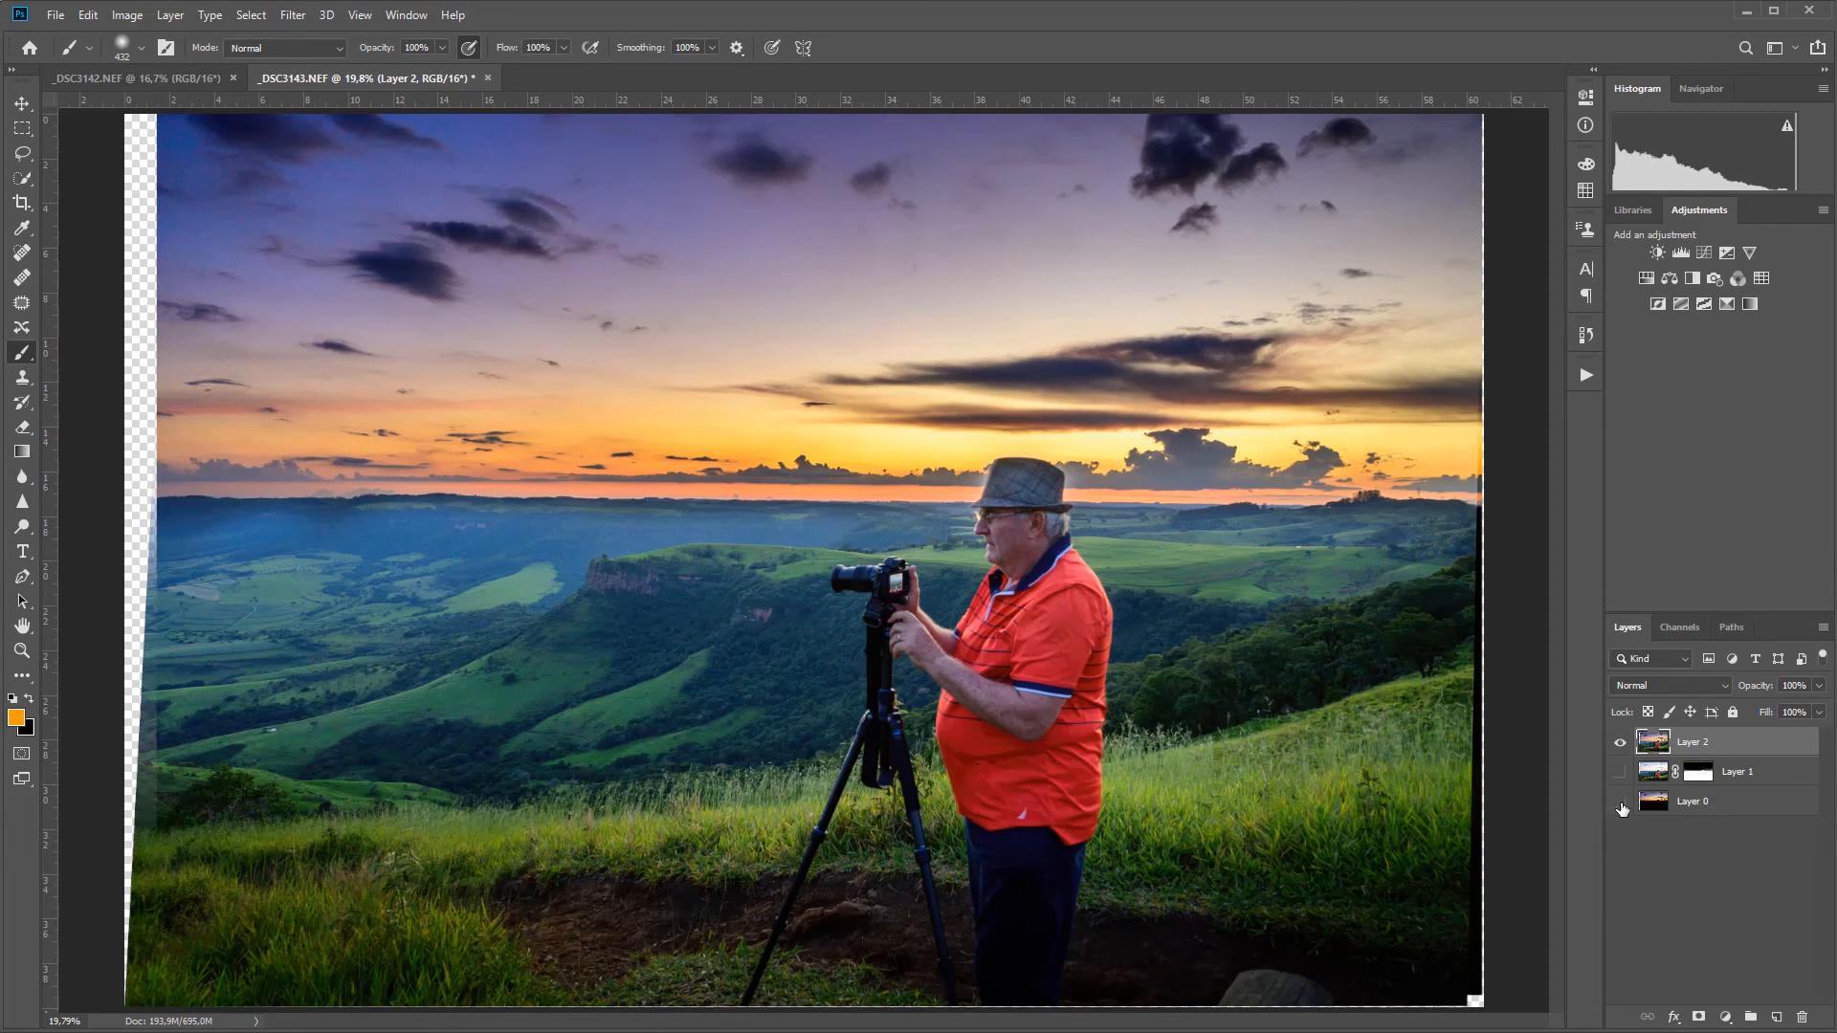
pyautogui.click(1727, 780)
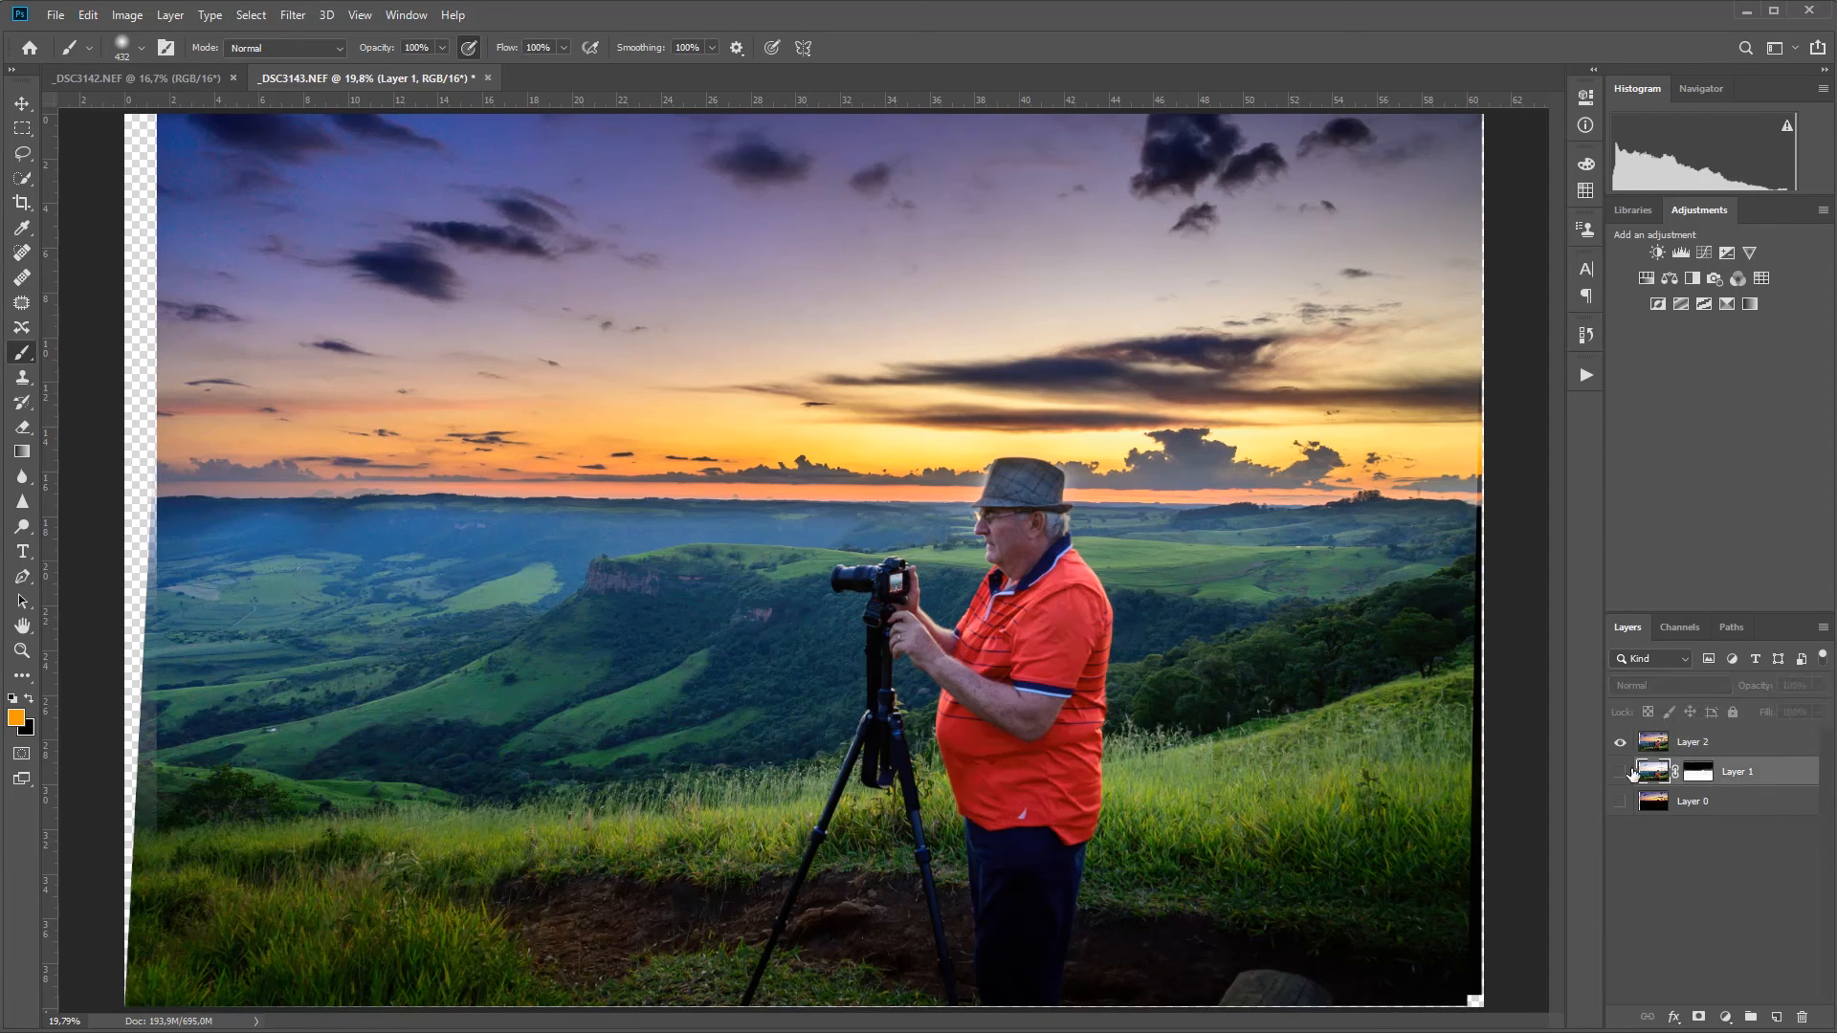
pyautogui.click(1707, 738)
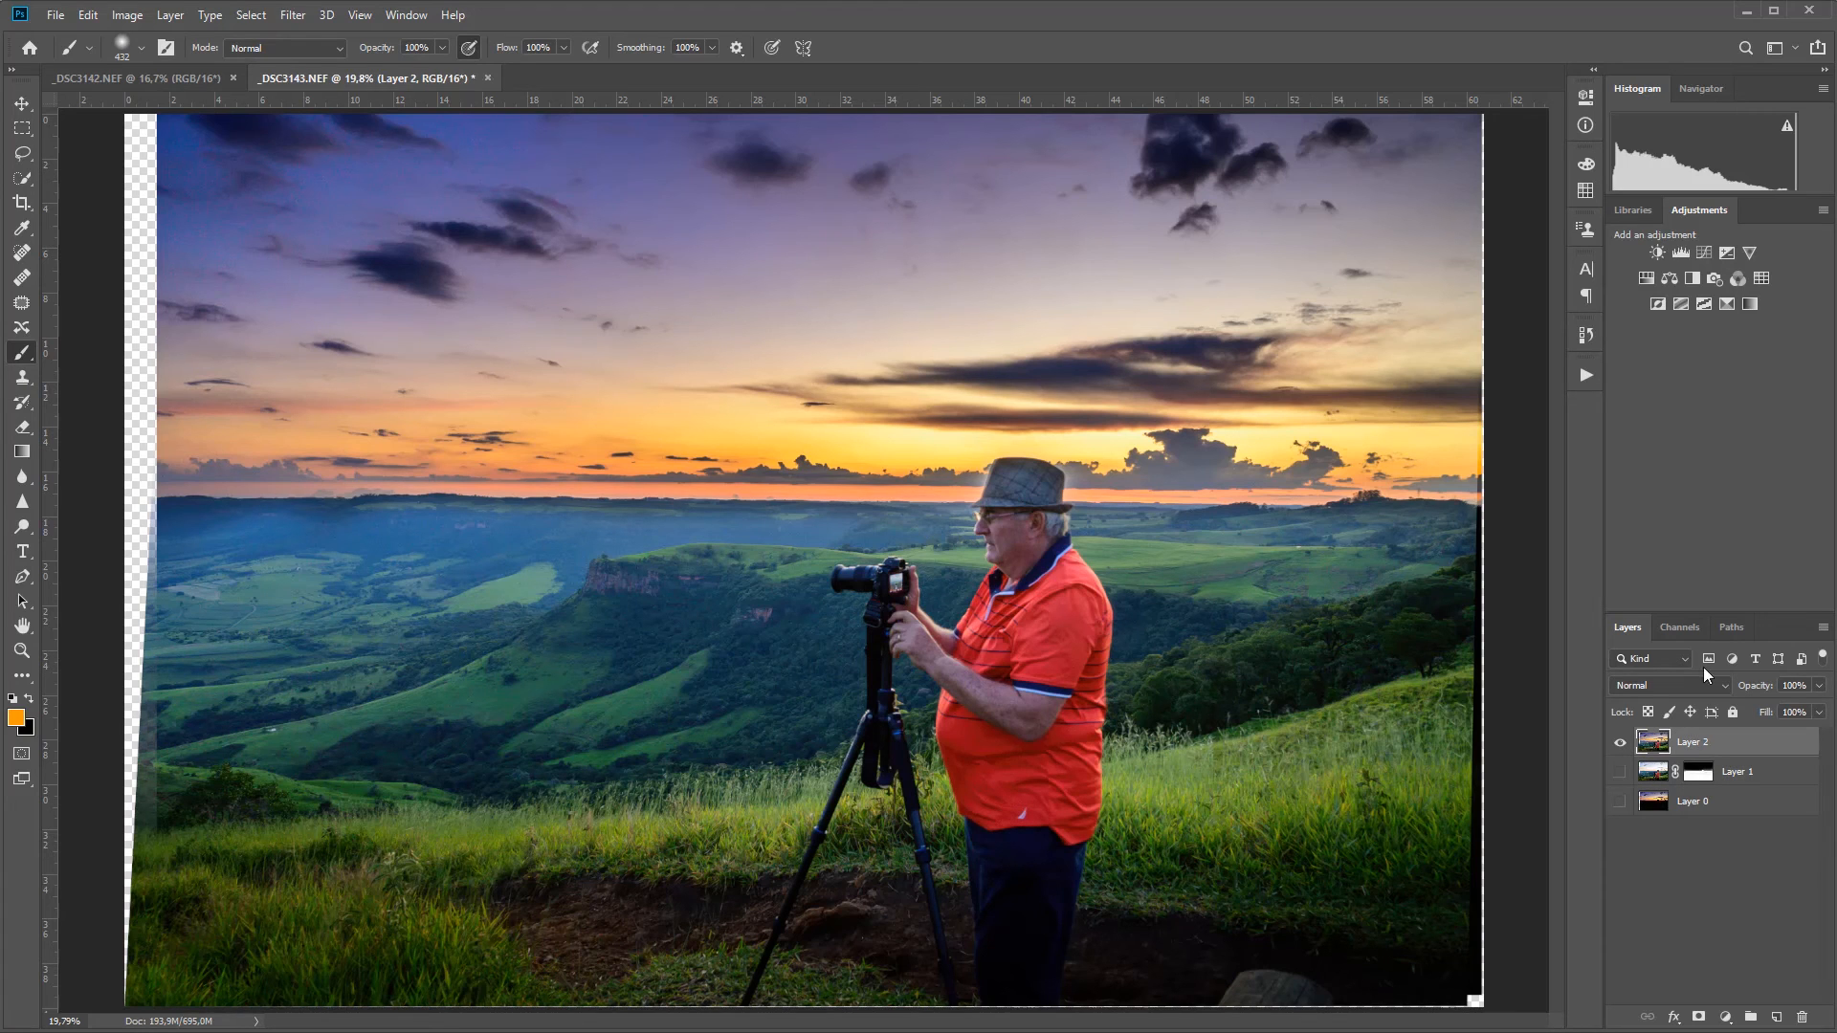
# Step: Crop the image at its left, top and right sides to remove the transparent and misaligned edges
pyautogui.click(22, 203)
pyautogui.moveTo(121, 561); pyautogui.dragTo(145, 562)
pyautogui.moveTo(806, 105); pyautogui.dragTo(802, 135)
pyautogui.moveTo(1462, 563); pyautogui.dragTo(1449, 563)
pyautogui.press('Return')
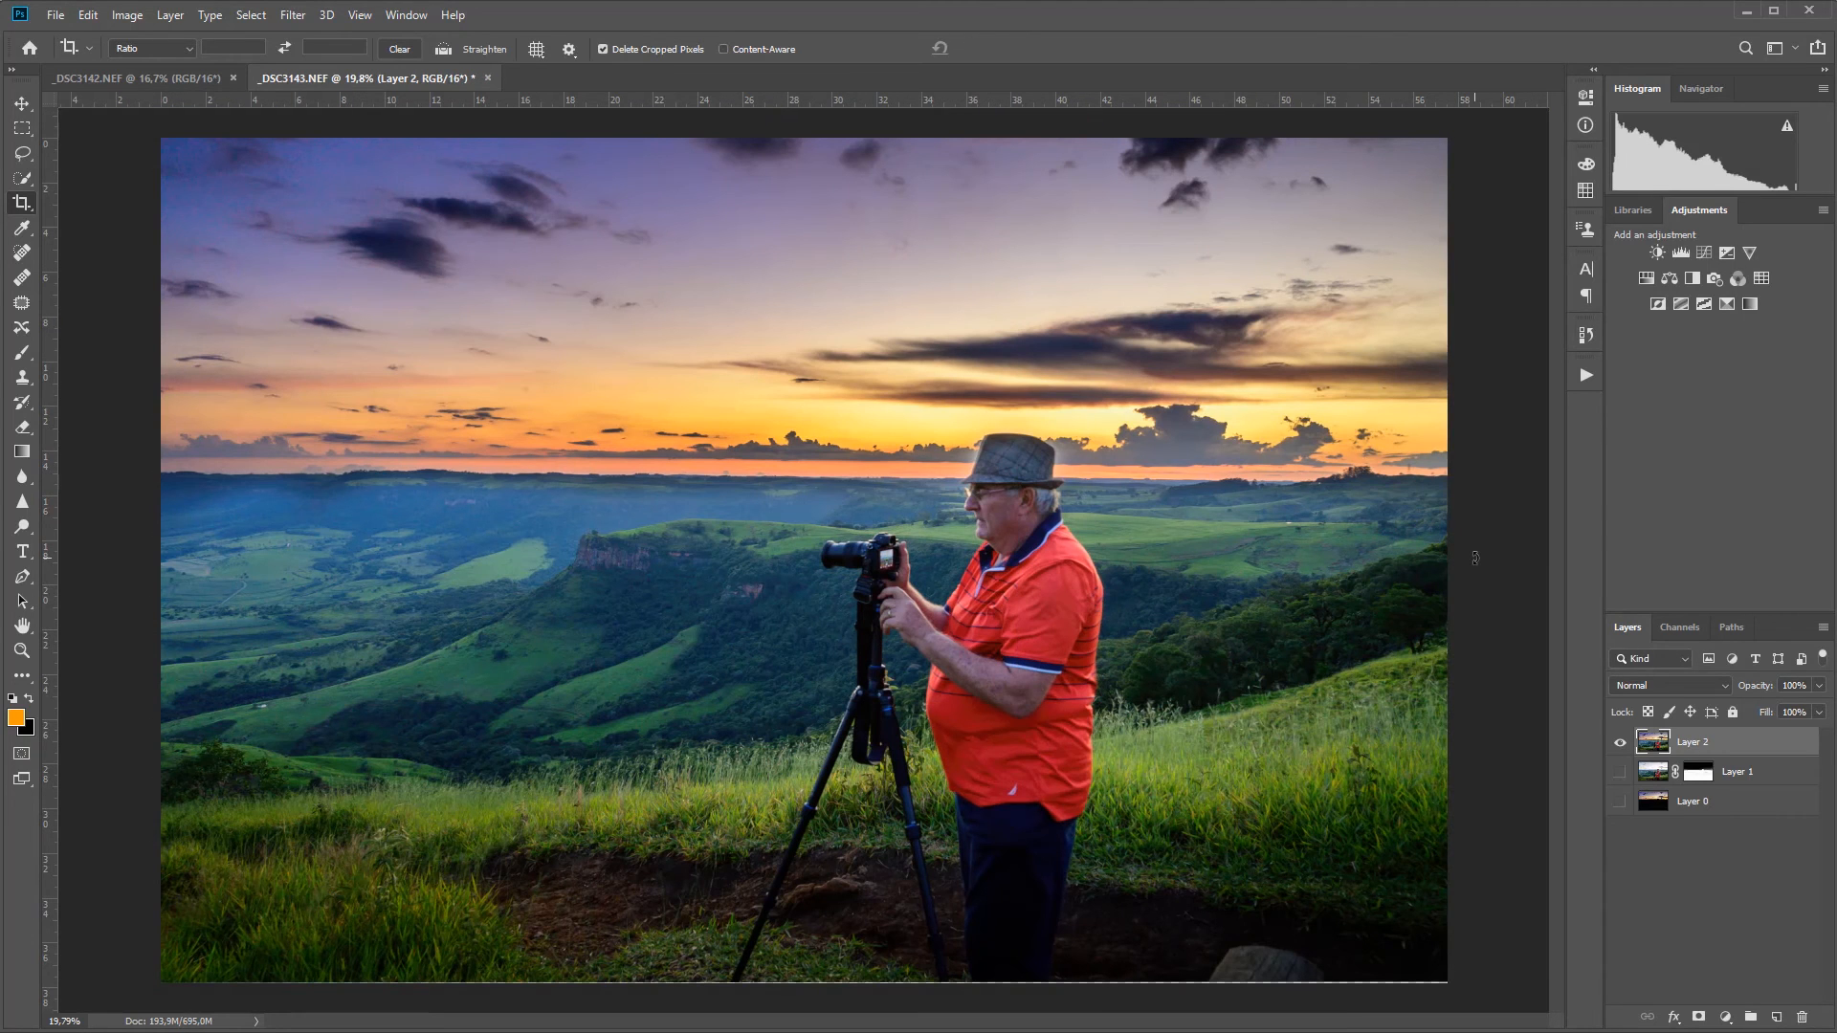
# Step: Crop a thin strip off the bottom edge of the image
pyautogui.click(733, 599)
pyautogui.moveTo(807, 979); pyautogui.dragTo(806, 973)
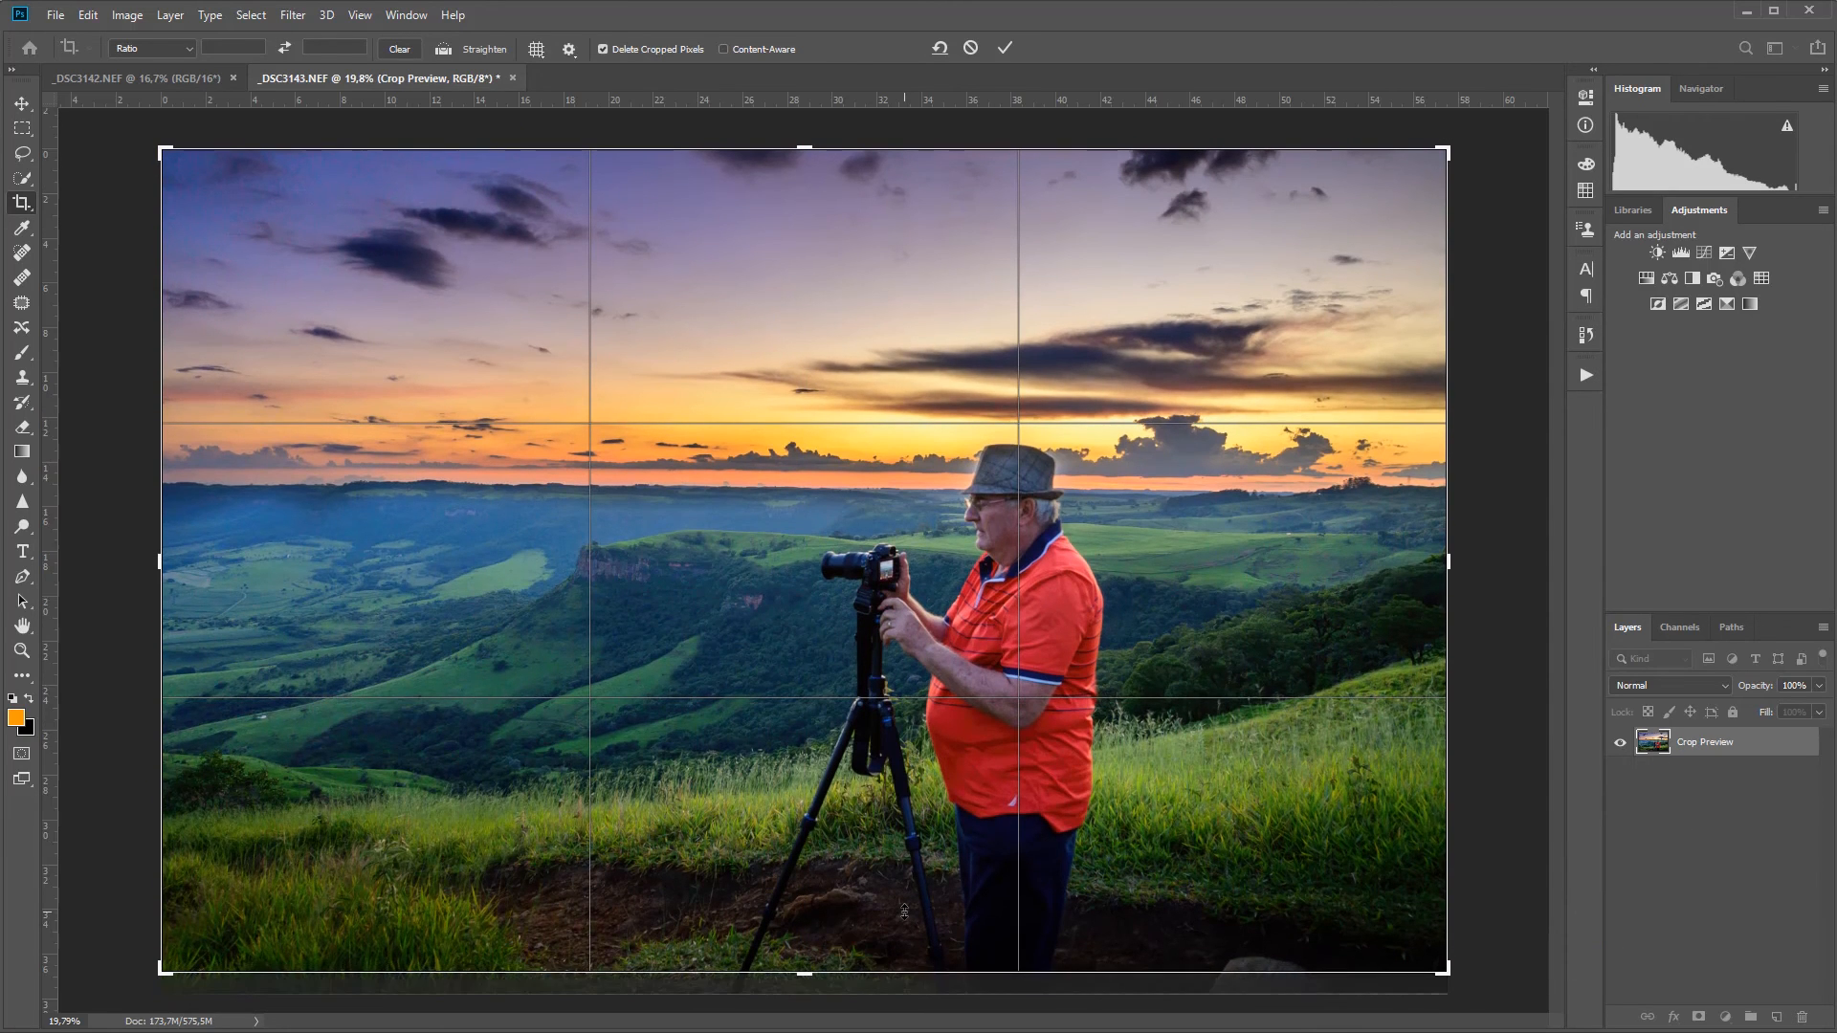
pyautogui.press('Return')
# Step: Lasso the rock at the photo's lower-right edge, remove it with a Content-Aware fill at 100% opacity and deselect
pyautogui.click(22, 153)
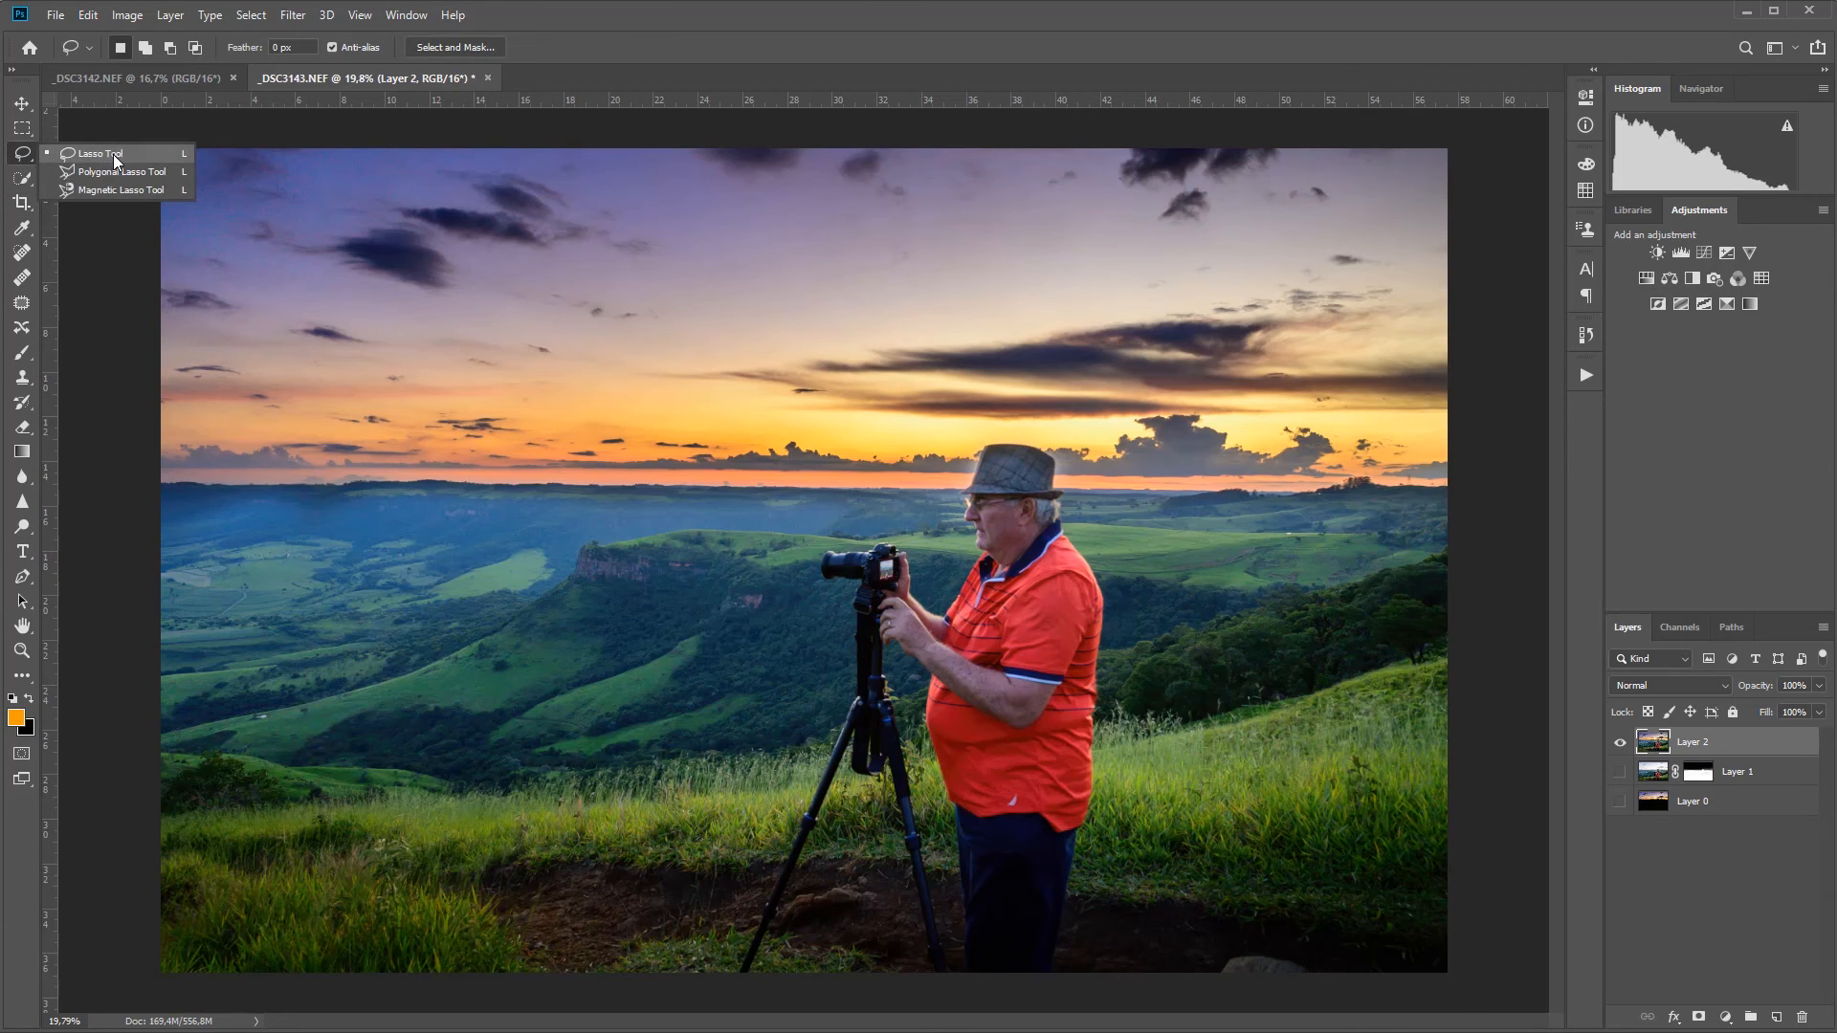
pyautogui.click(114, 156)
pyautogui.moveTo(1210, 973); pyautogui.dragTo(1330, 970)
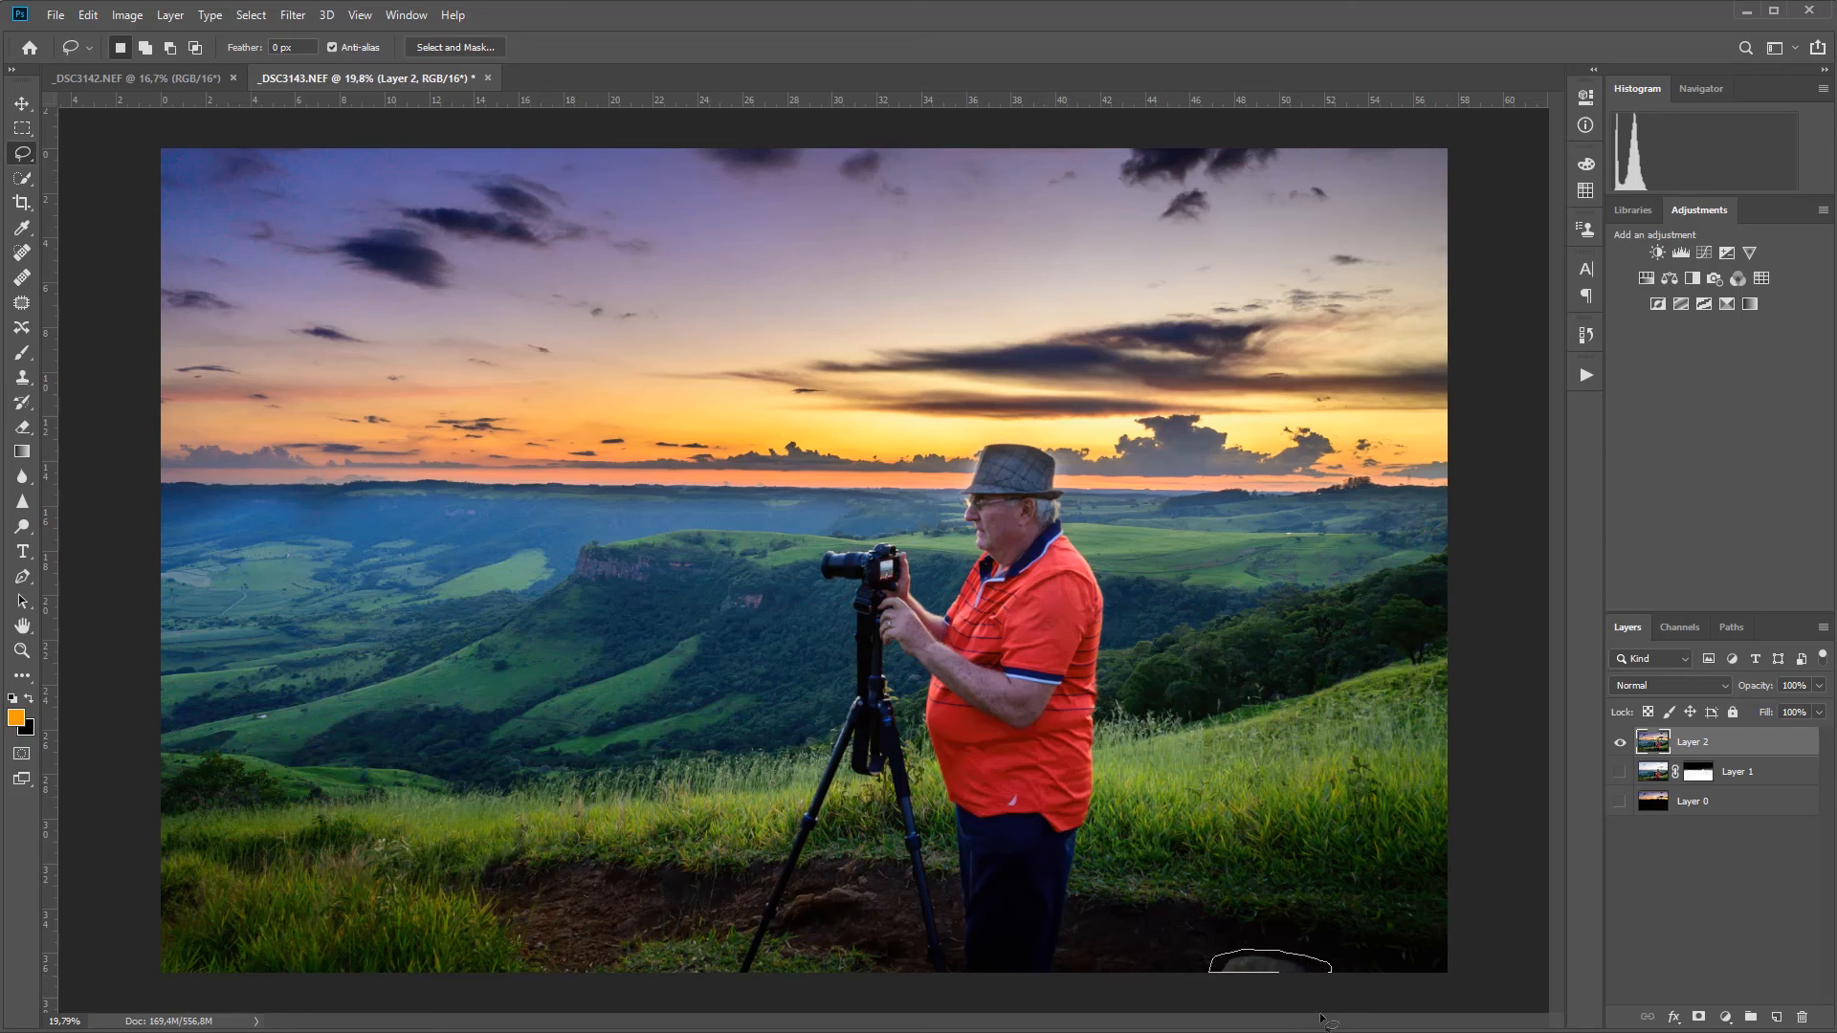
pyautogui.click(87, 14)
pyautogui.click(106, 311)
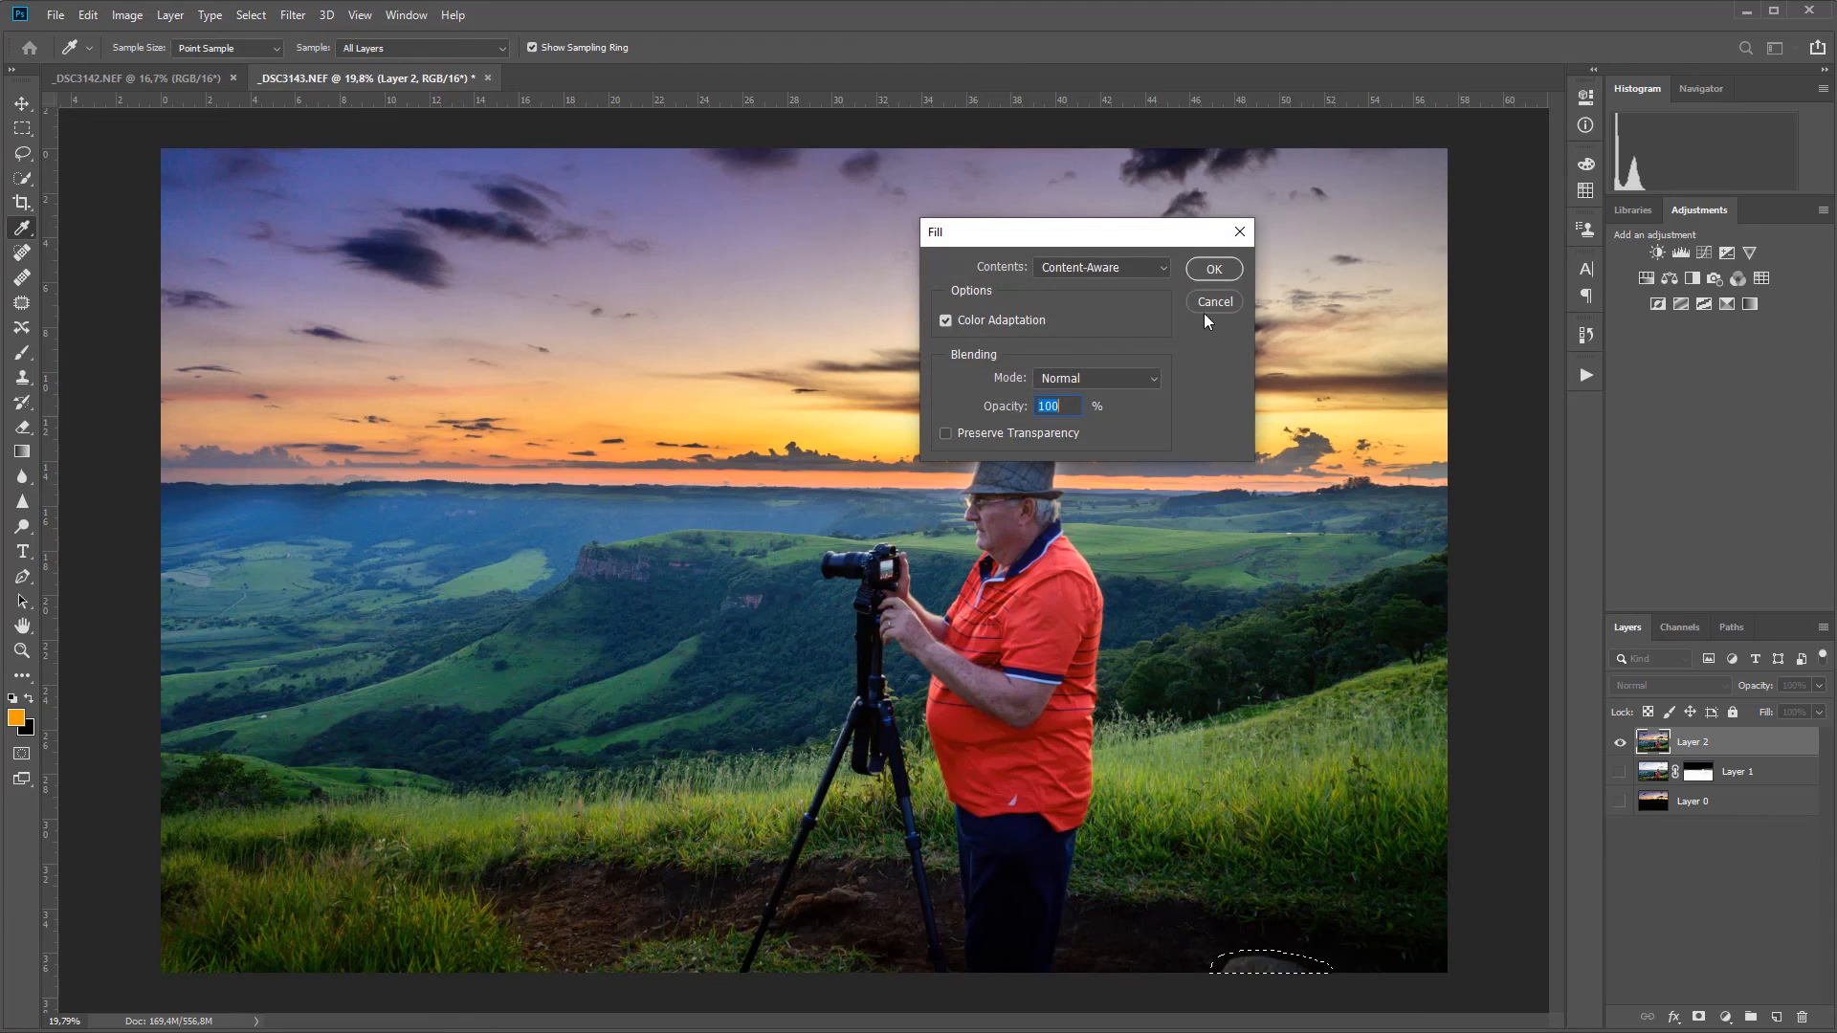
pyautogui.click(1223, 261)
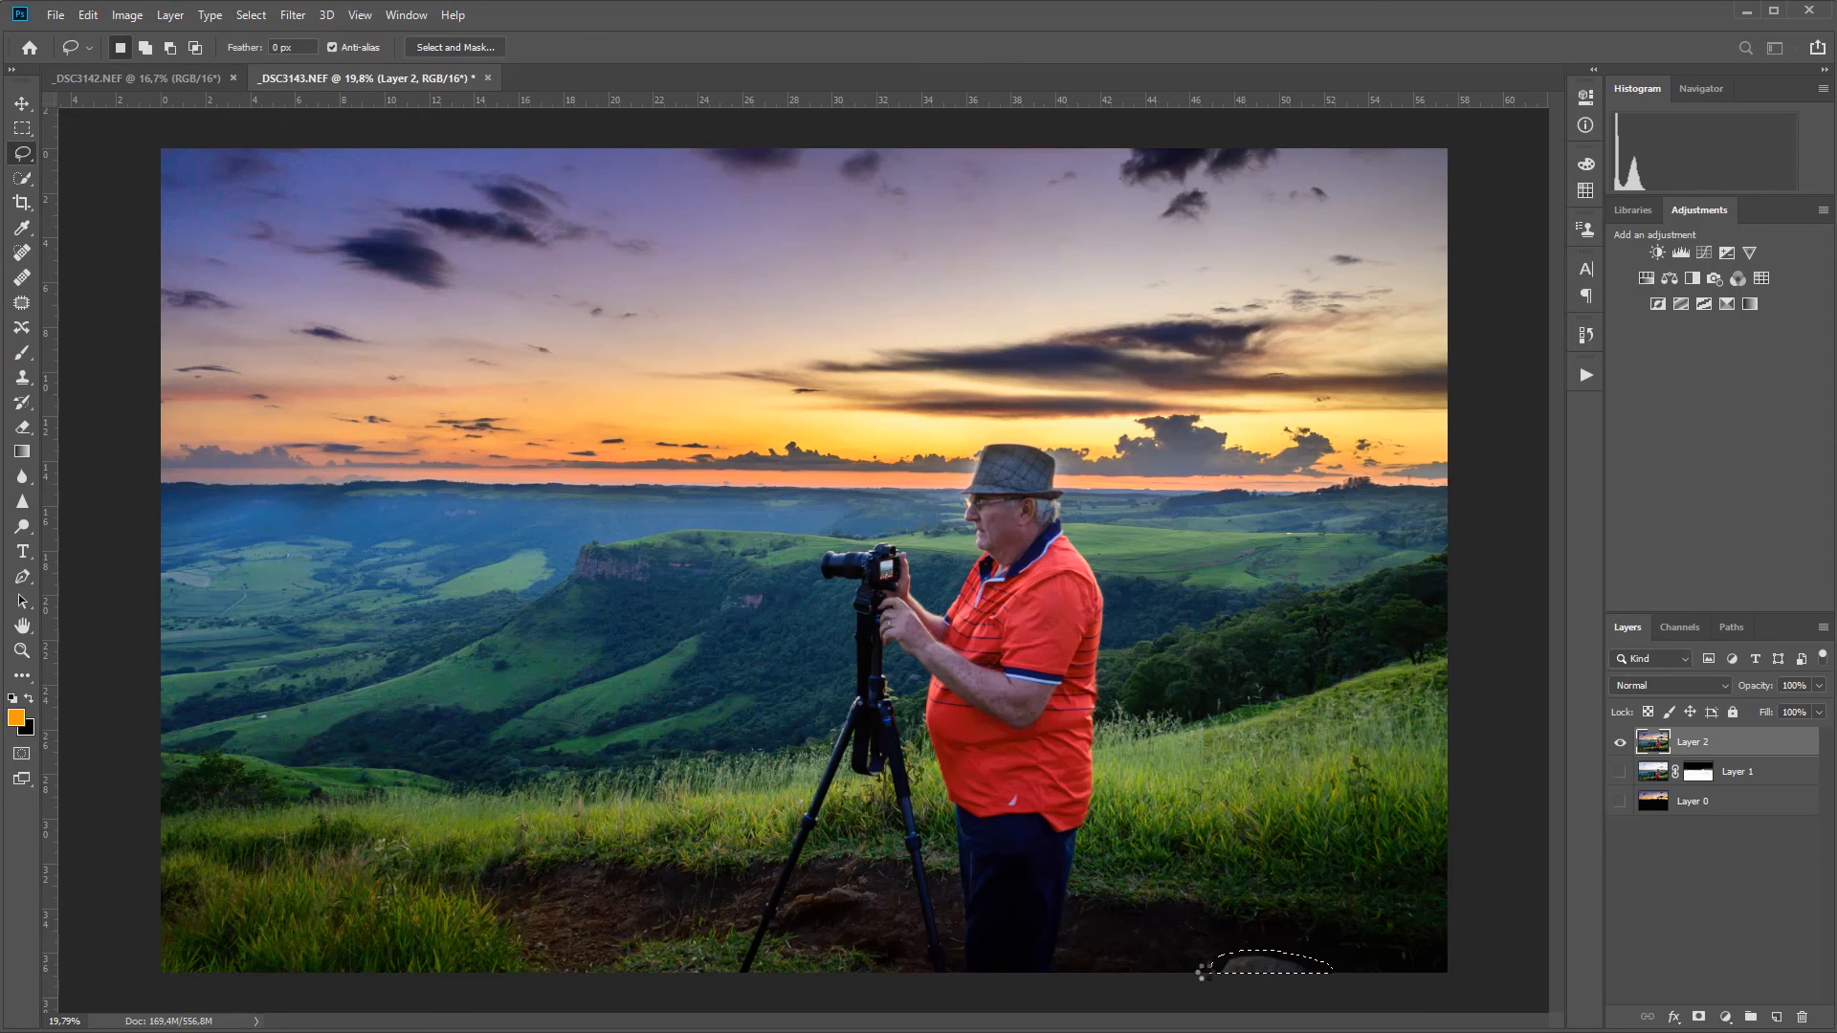
pyautogui.hotkey('ctrl', 'd')
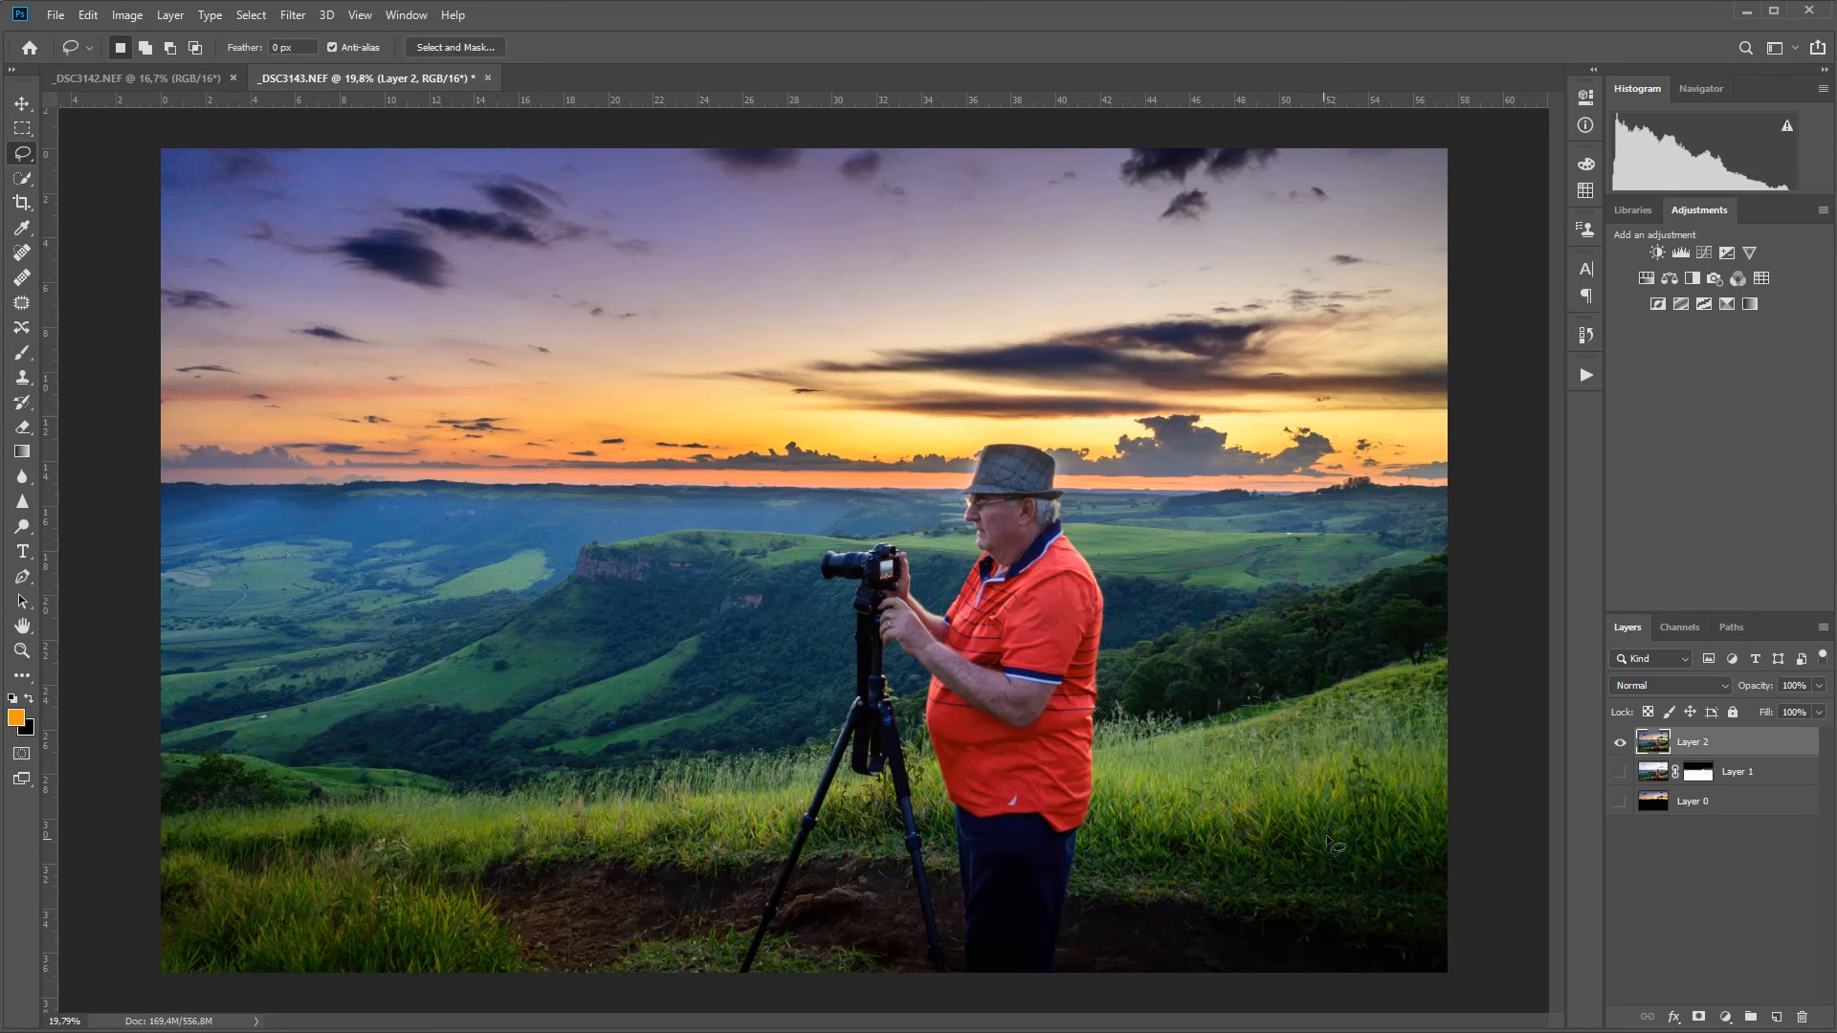
# Step: Duplicate the merged Layer 2
pyautogui.hotkey('ctrl', '0')
pyautogui.press('h')
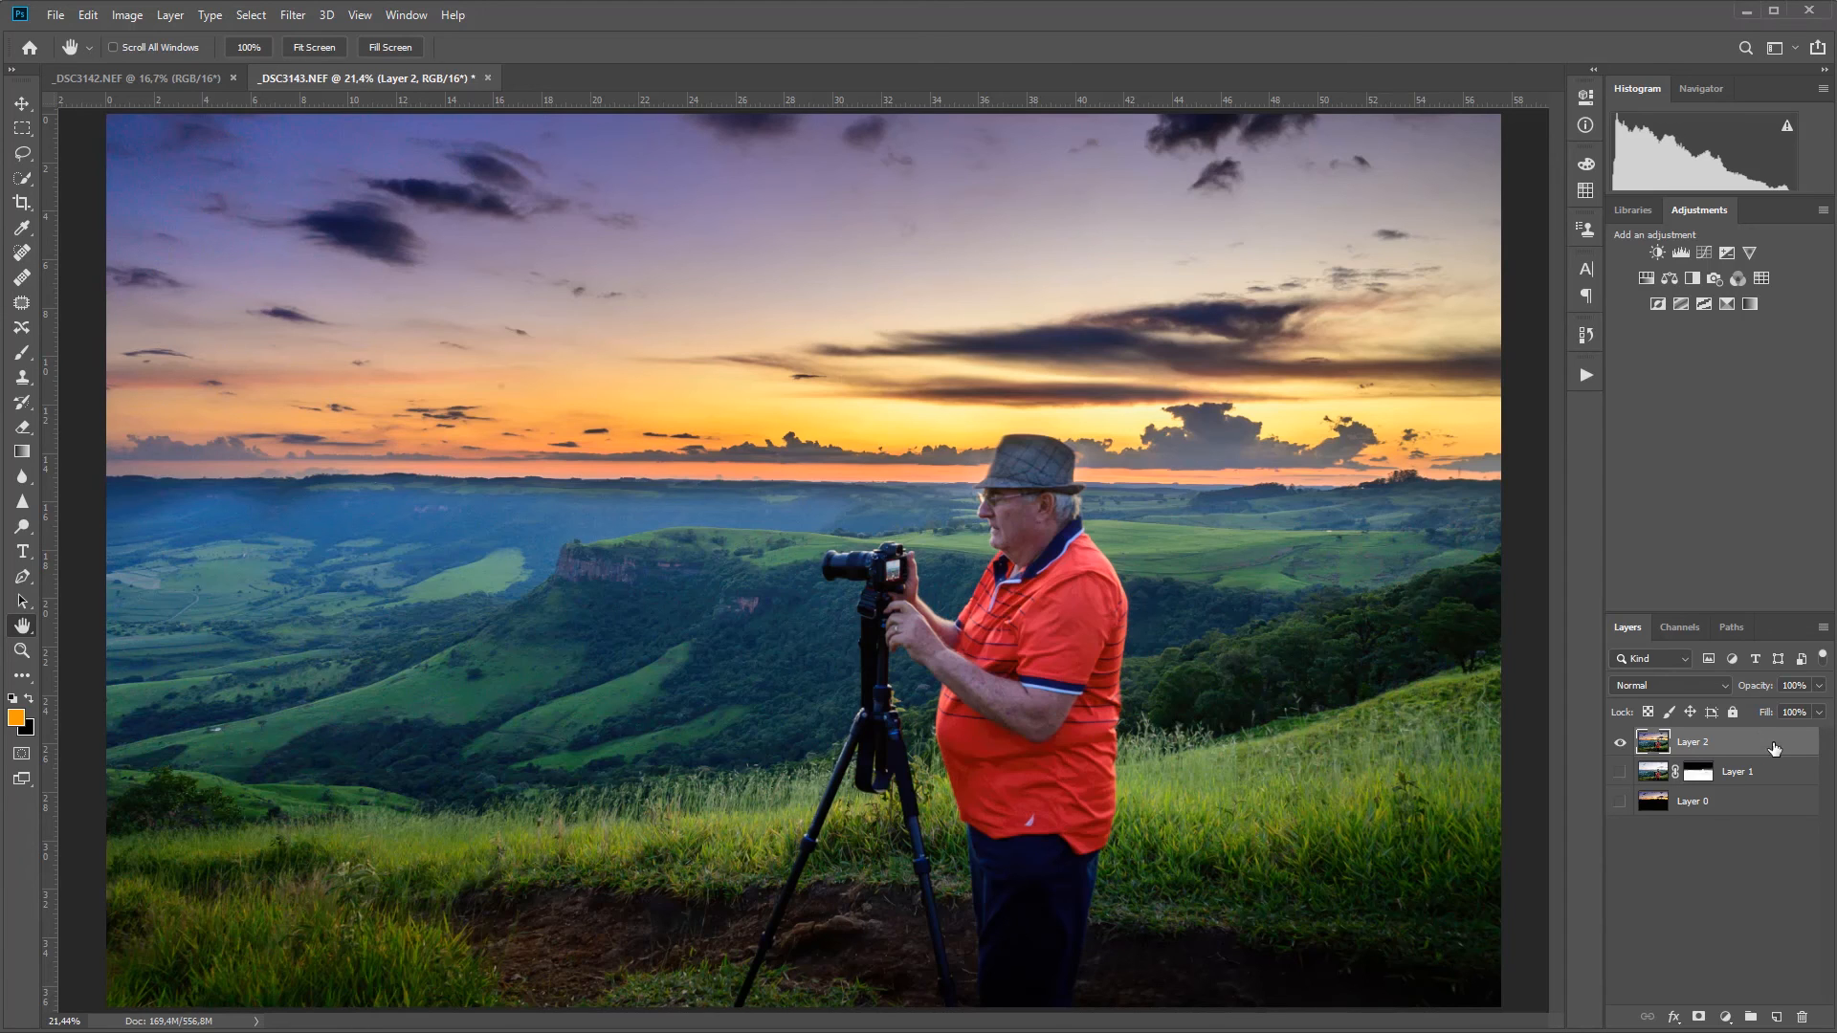
pyautogui.hotkey('ctrl', 'j')
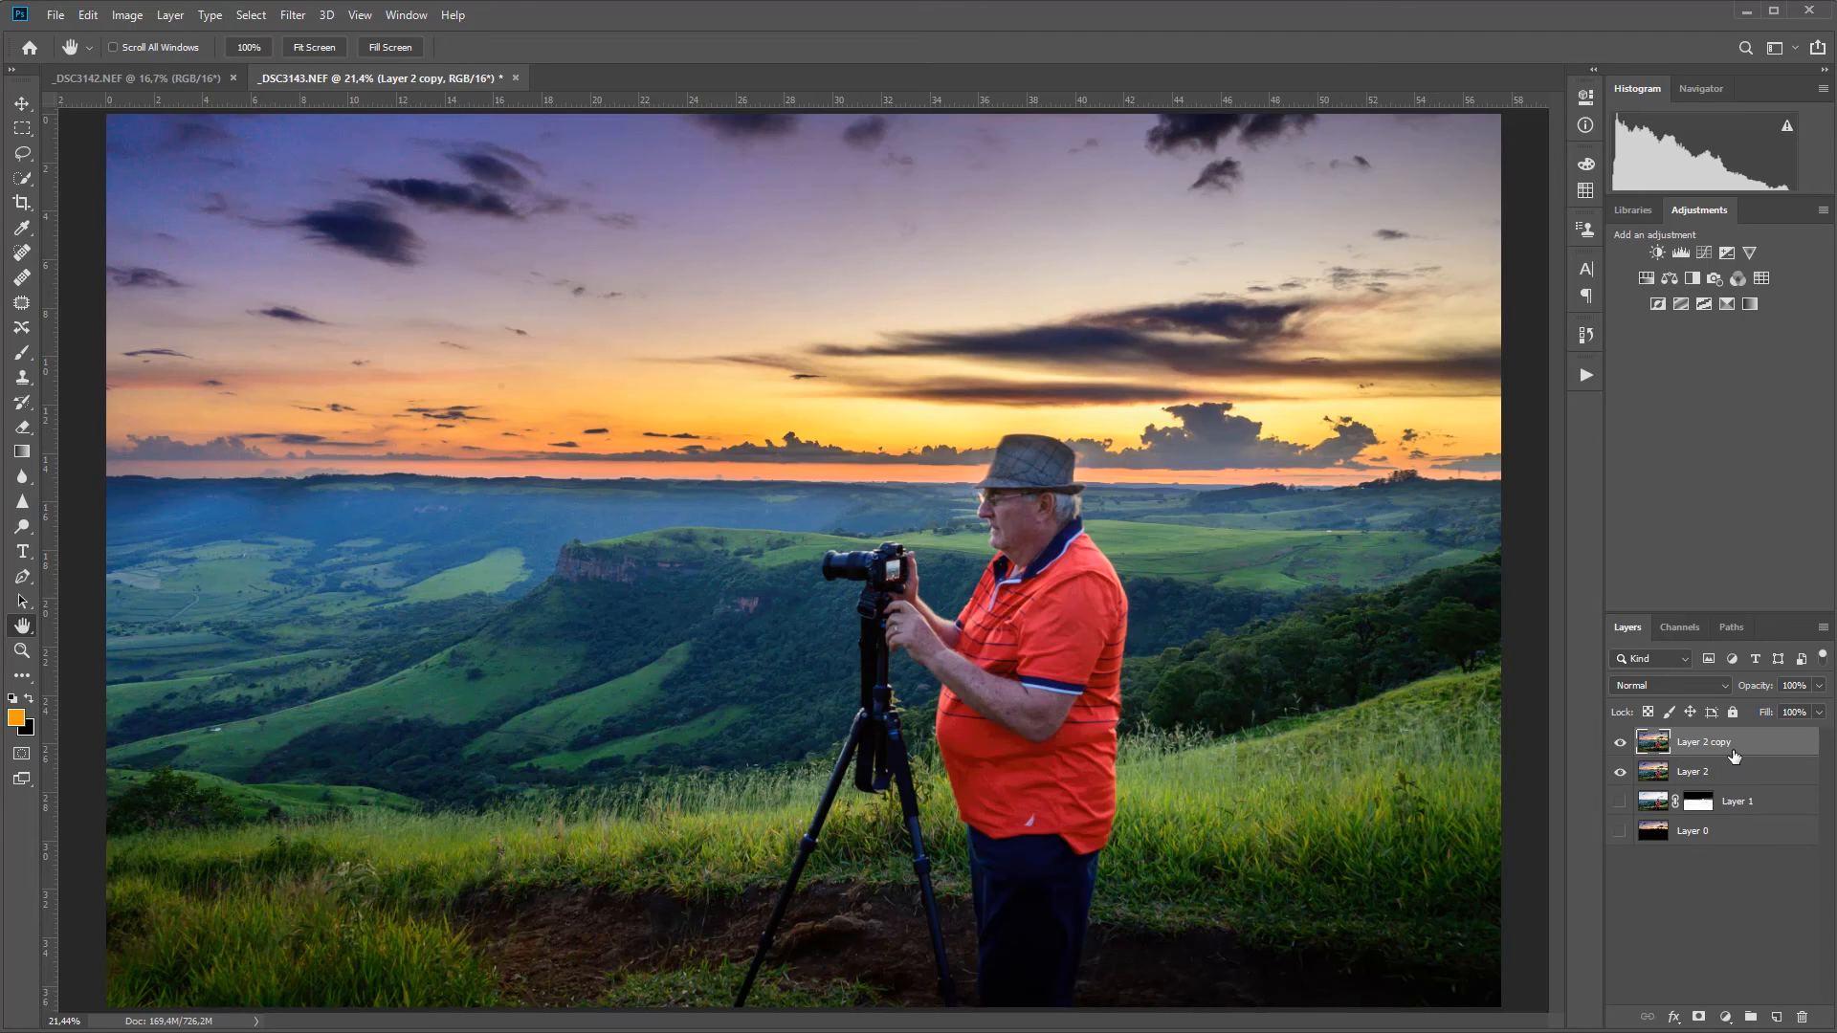
# Step: Apply a High Pass filter with a 3.5 px radius to the duplicate layer and set its blend mode to Overlay
pyautogui.click(294, 16)
pyautogui.moveTo(356, 466)
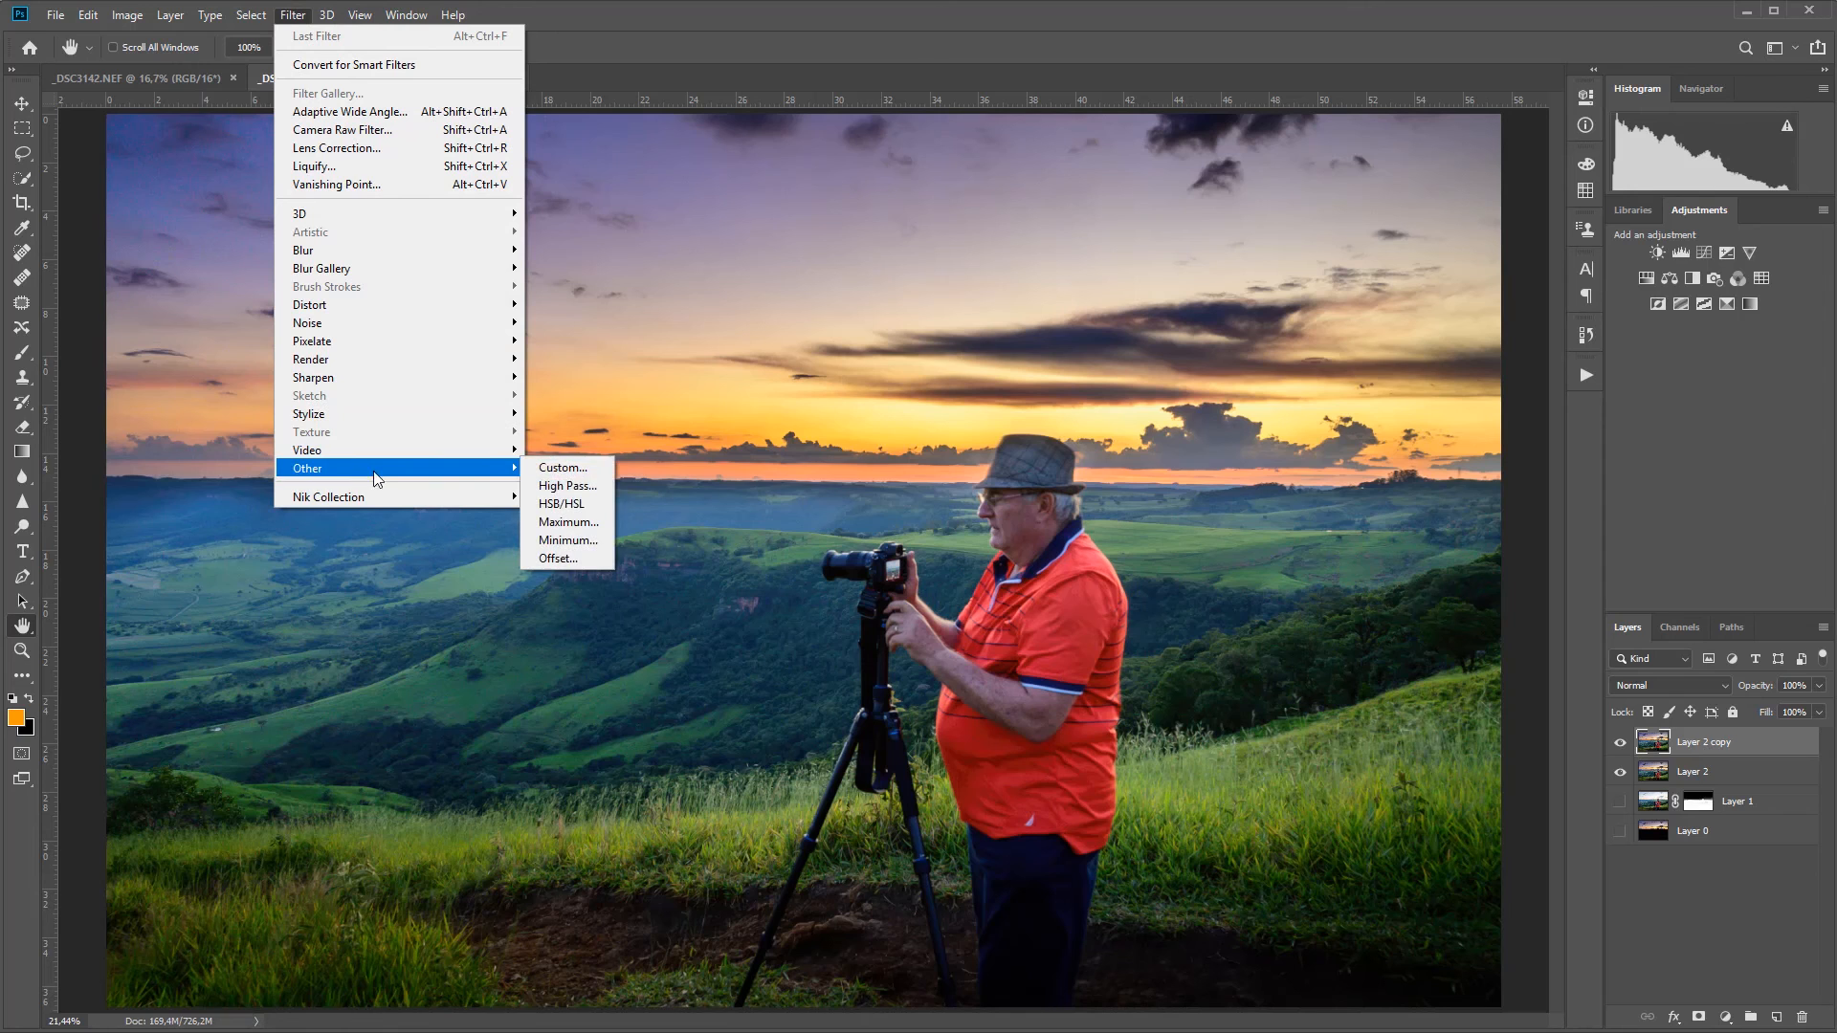
pyautogui.click(558, 487)
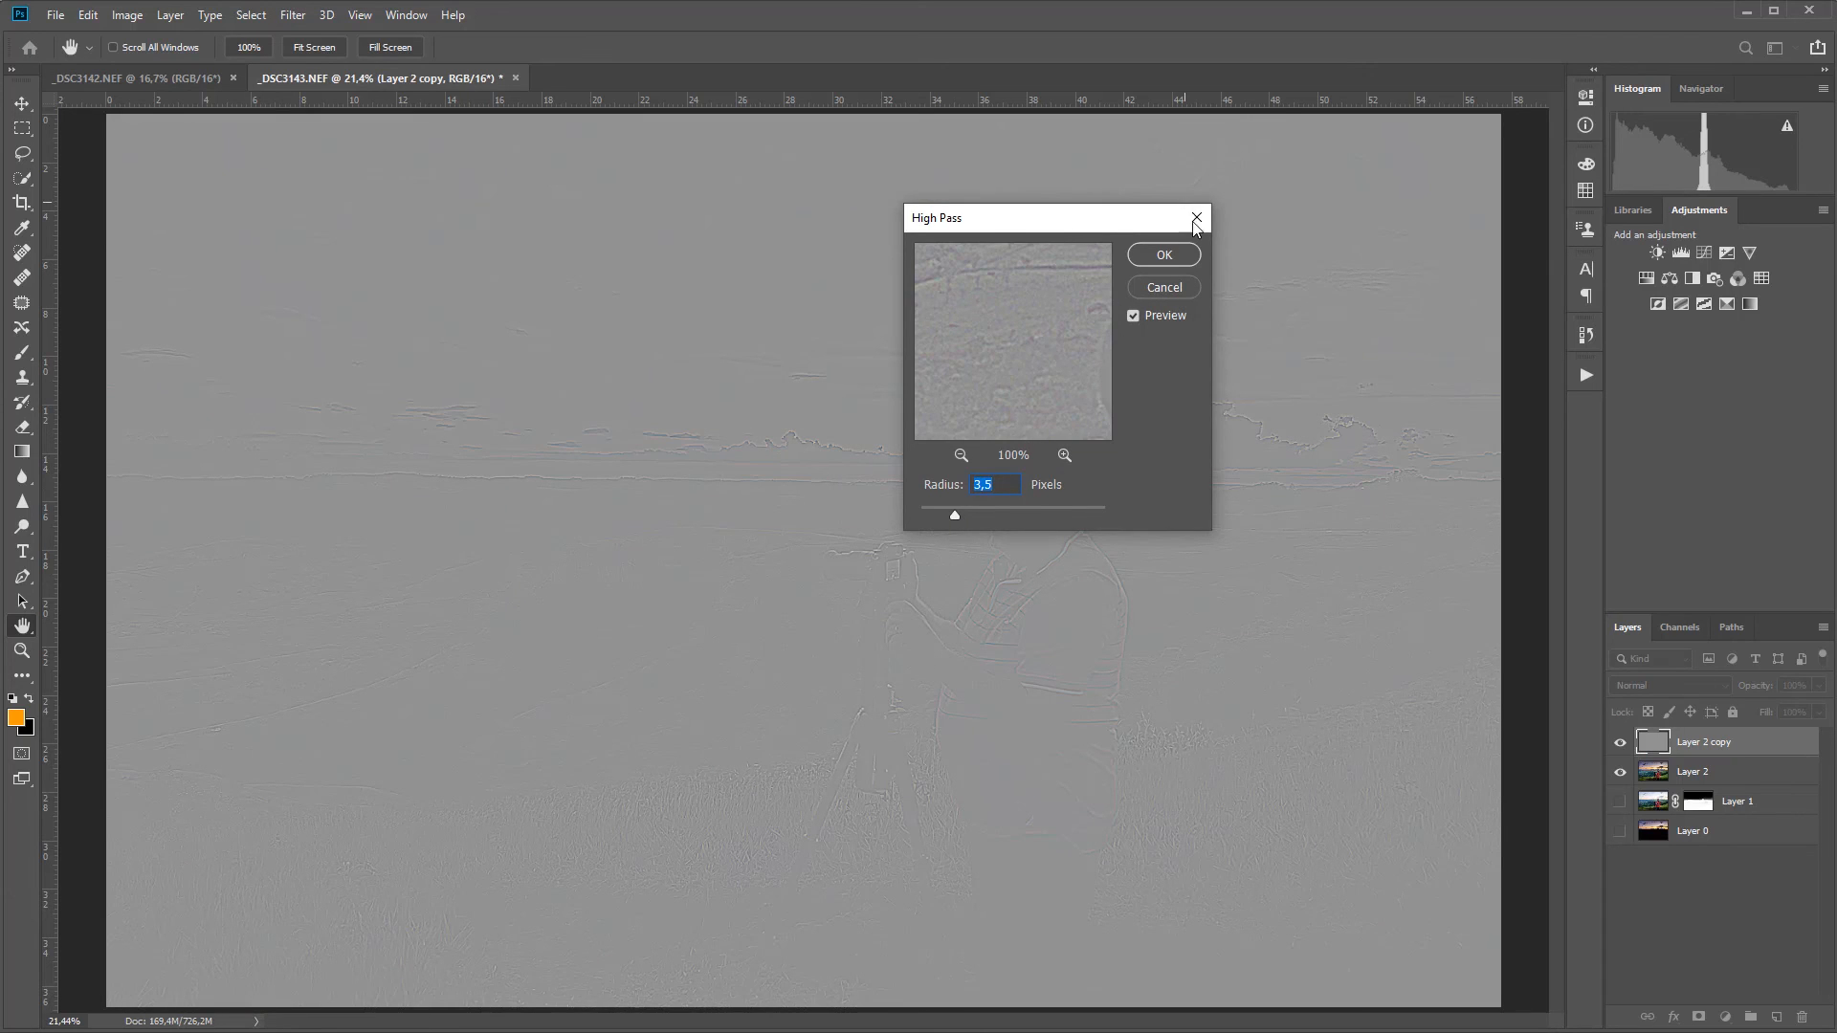
pyautogui.click(1177, 254)
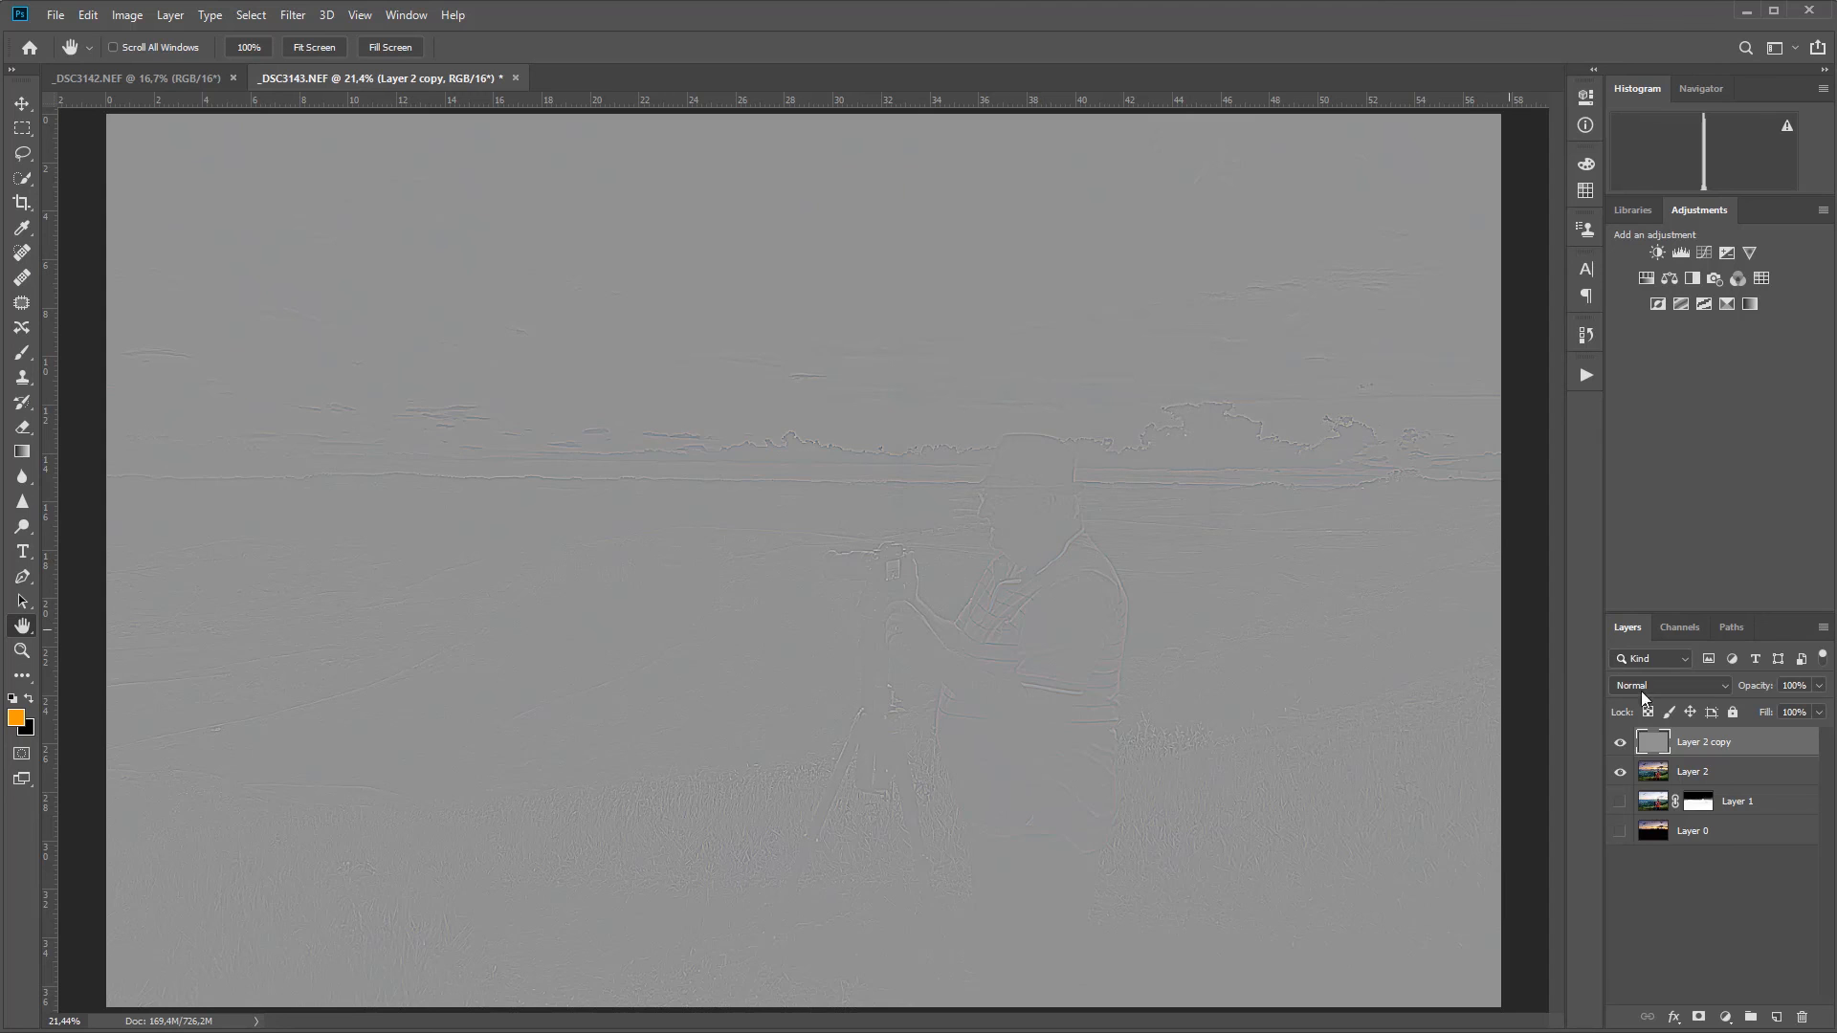
pyautogui.click(1701, 686)
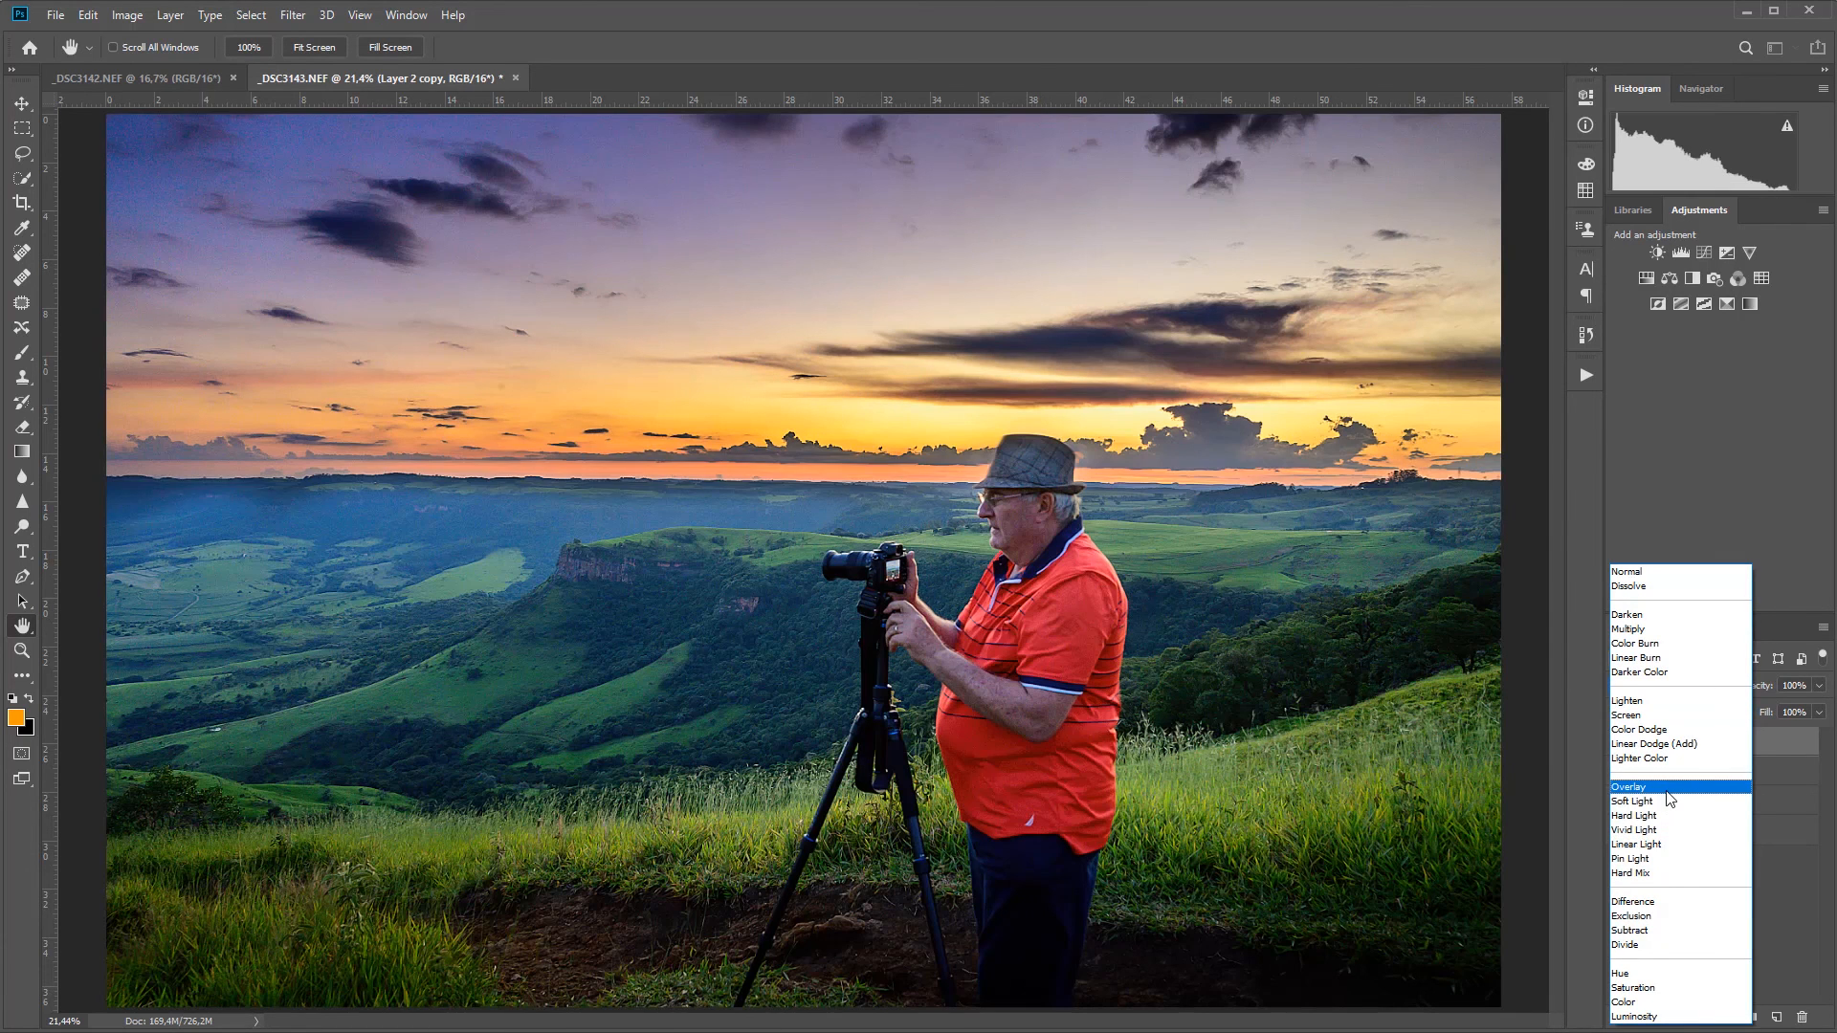
pyautogui.click(1667, 790)
# Step: Compare the photo with the Overlay sharpening layer hidden and shown, examining the man and the foreground grass up close
pyautogui.click(1621, 744)
pyautogui.click(22, 650)
pyautogui.click(982, 668)
pyautogui.click(983, 669)
pyautogui.click(1621, 743)
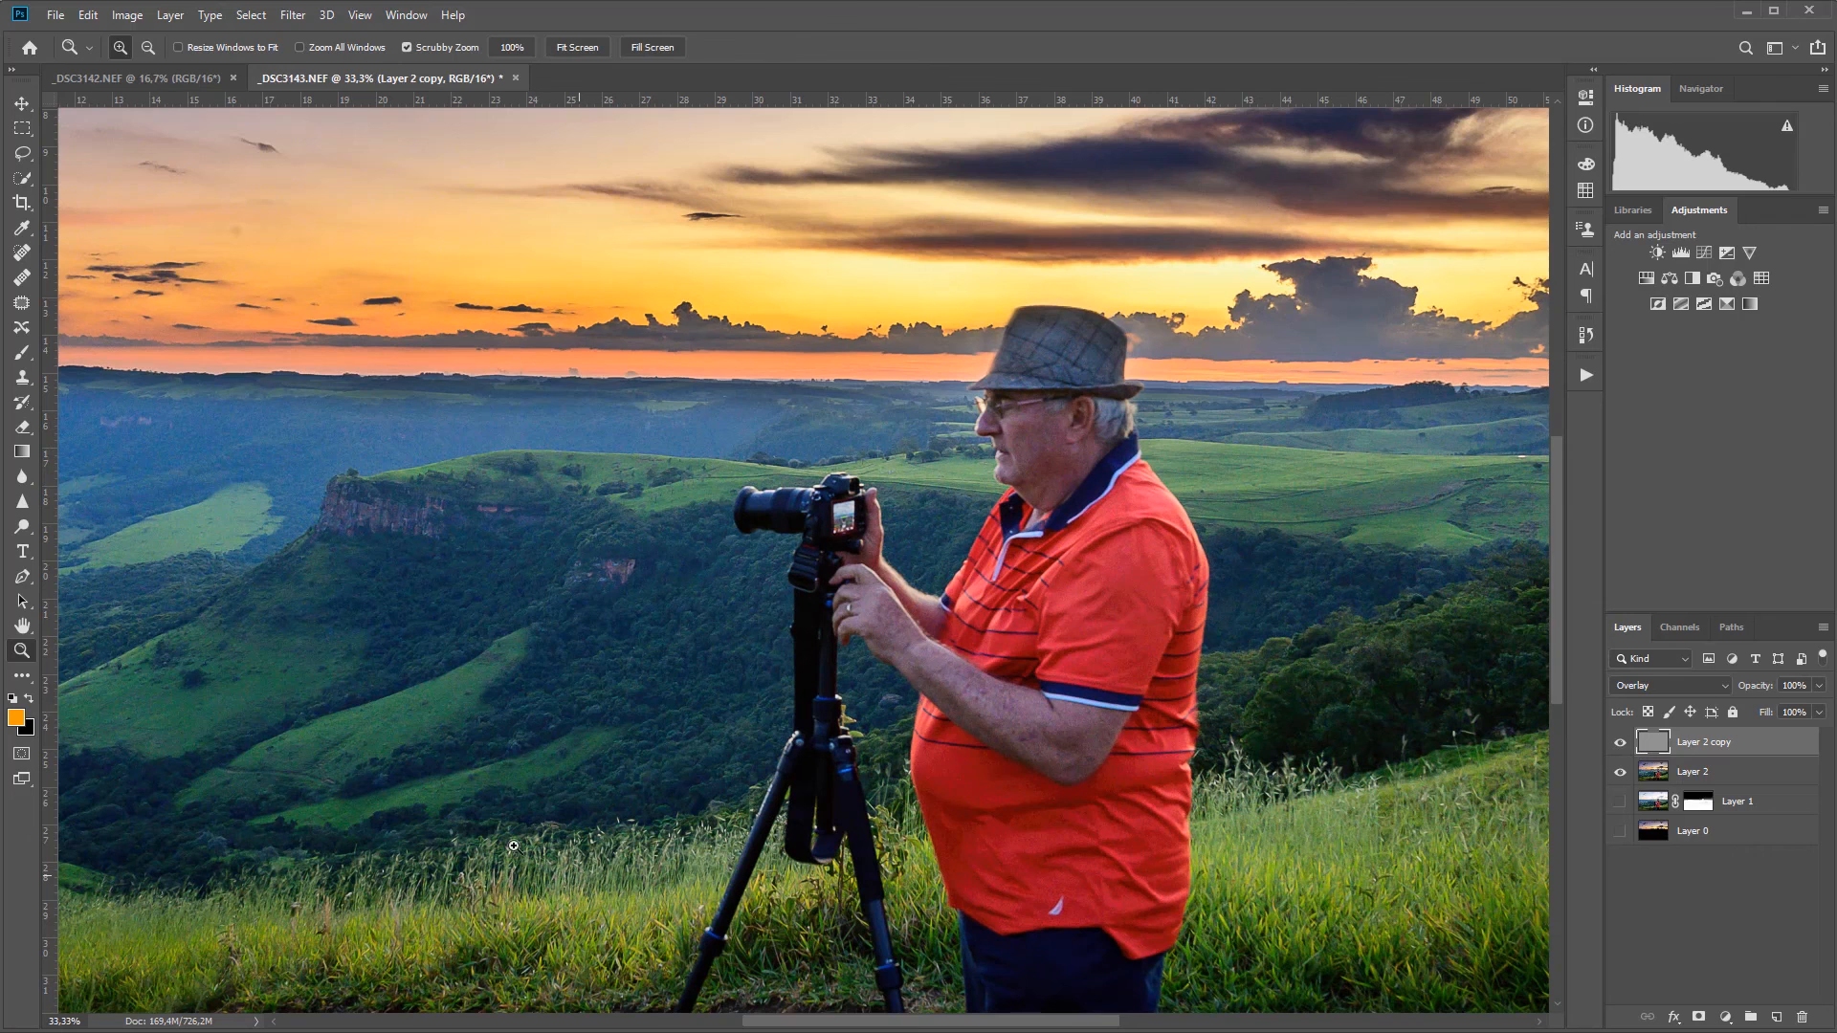
pyautogui.click(26, 629)
pyautogui.moveTo(479, 644); pyautogui.dragTo(628, 382)
pyautogui.click(1621, 743)
pyautogui.click(1620, 747)
pyautogui.click(1620, 745)
pyautogui.click(1620, 744)
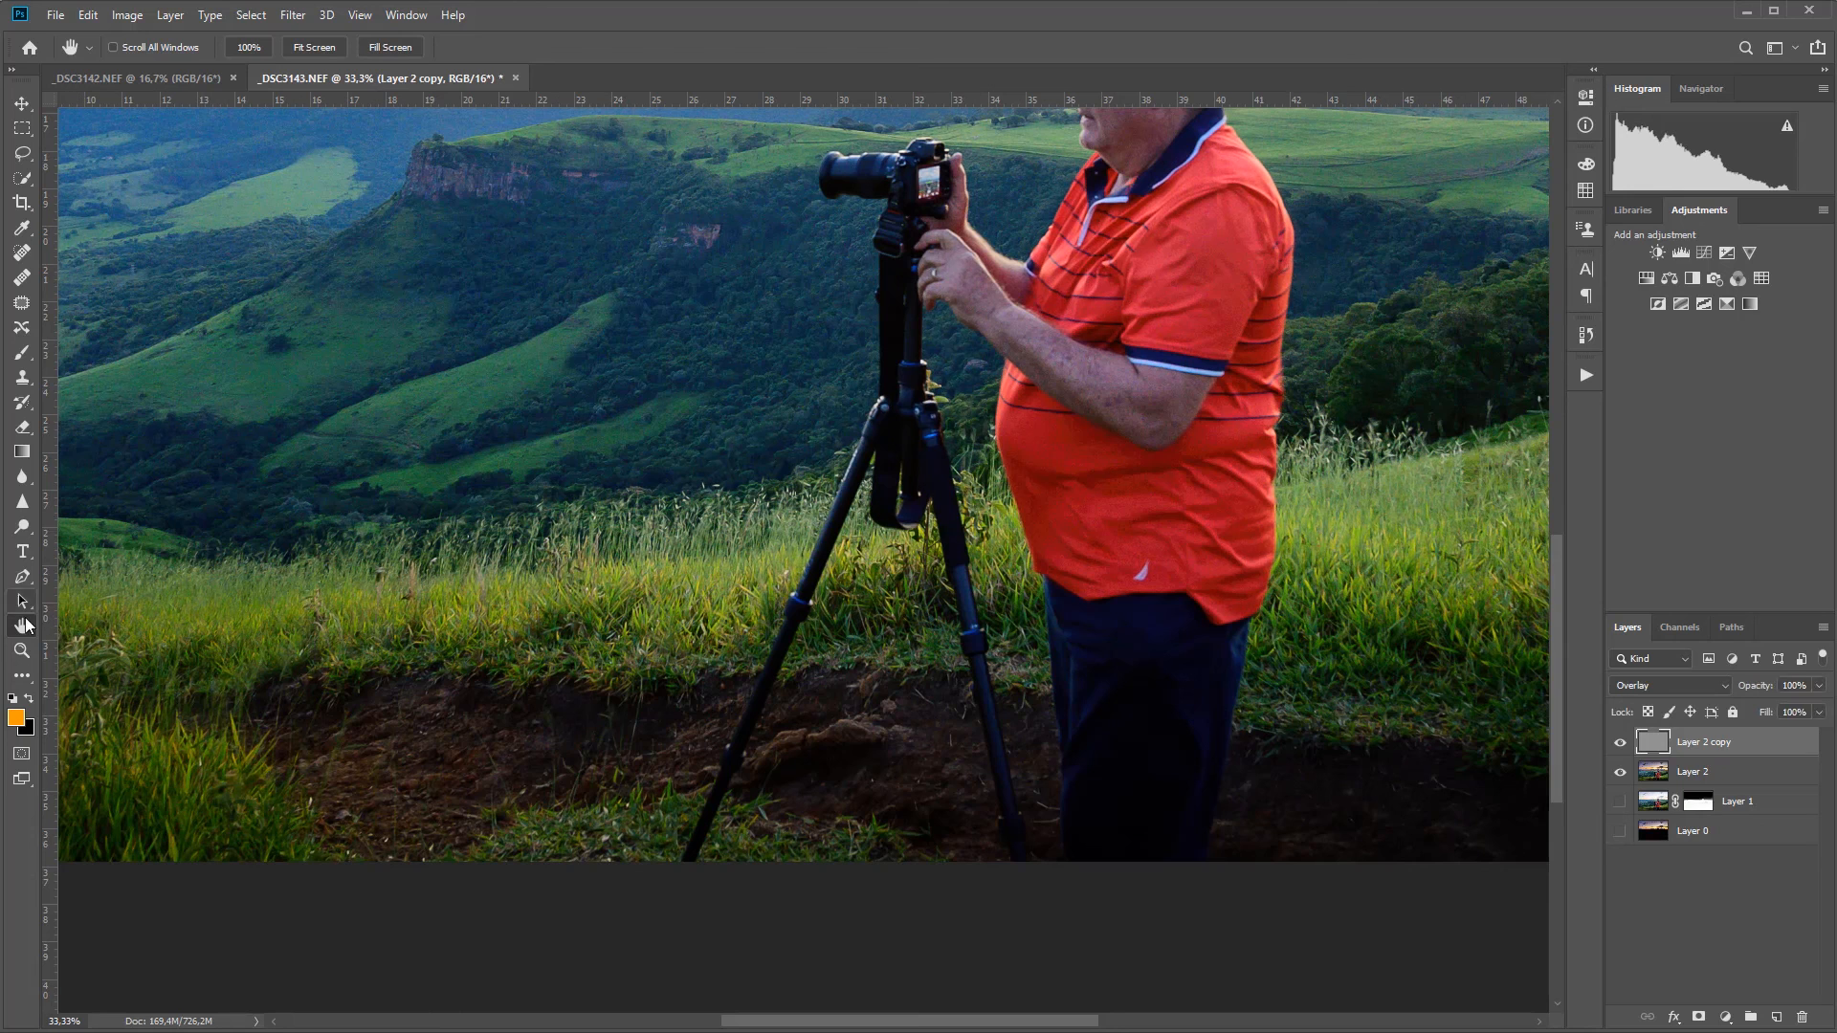
pyautogui.doubleClick(23, 627)
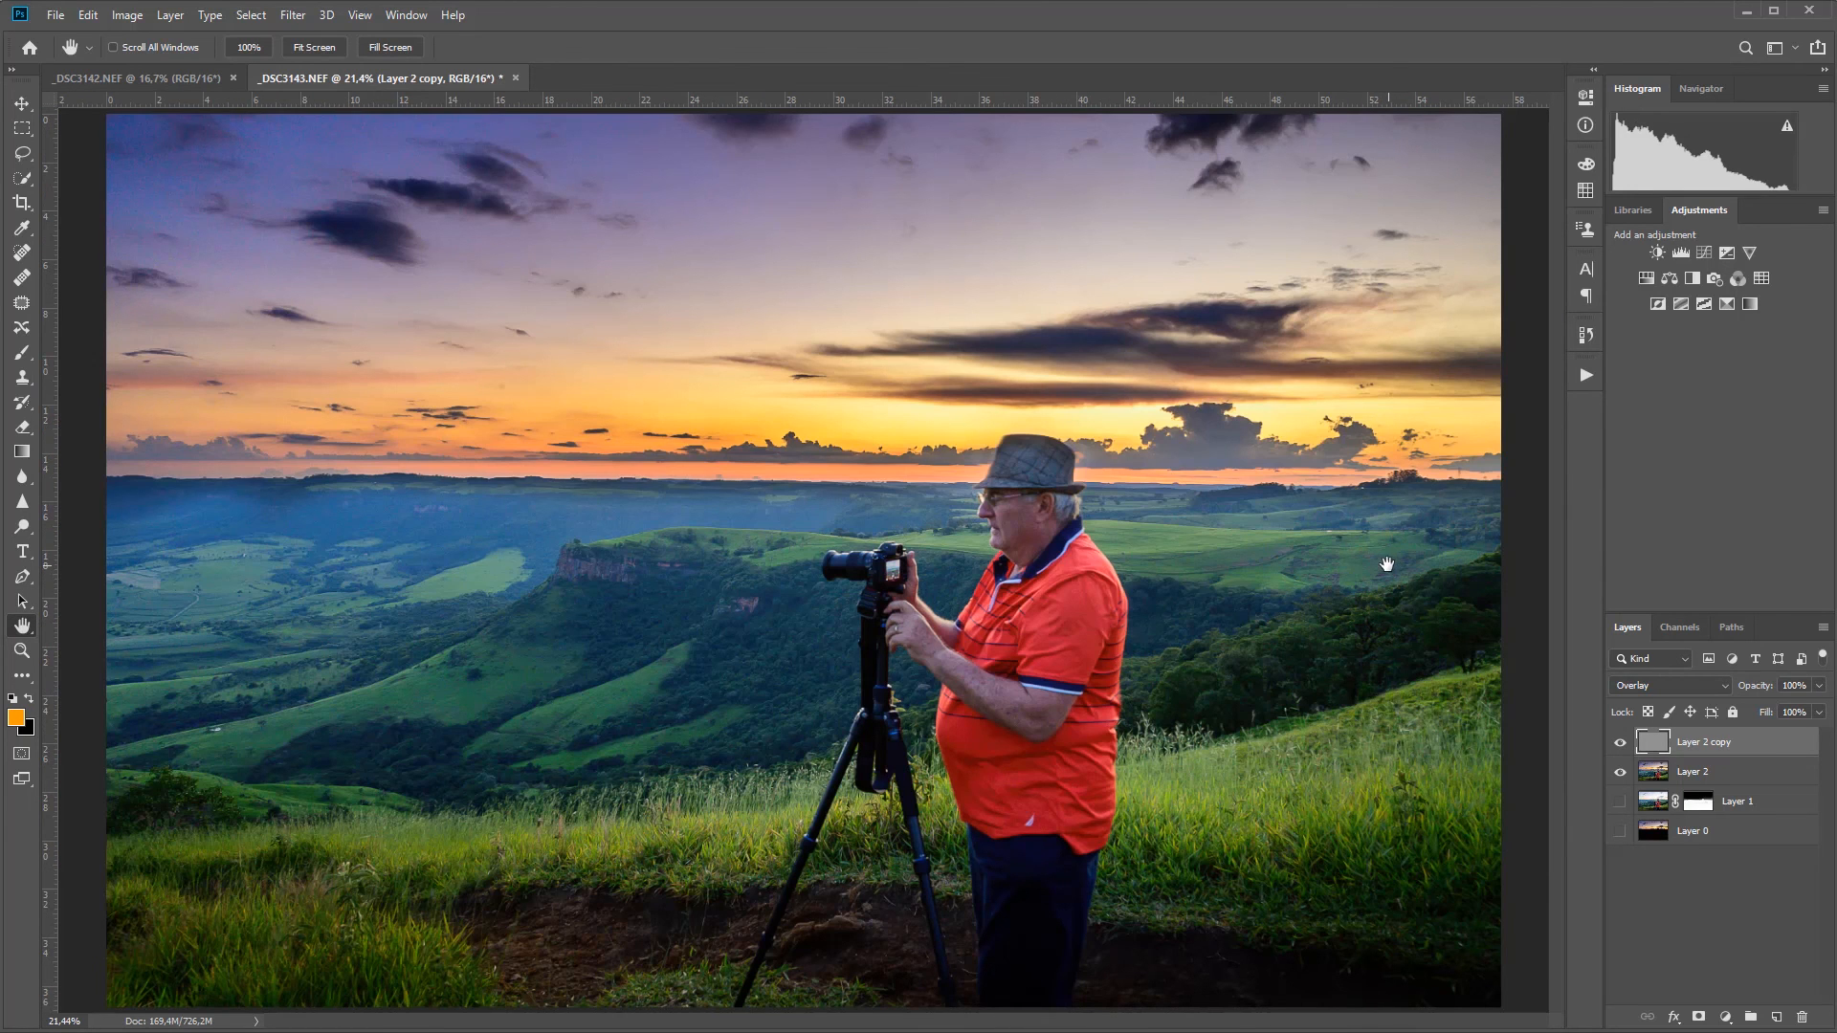